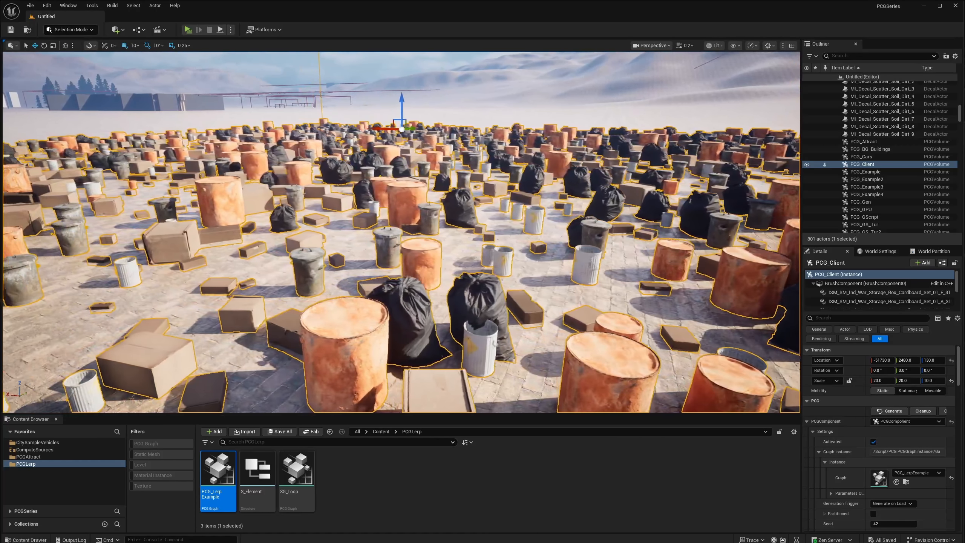
{"action": "key", "text": "a"}
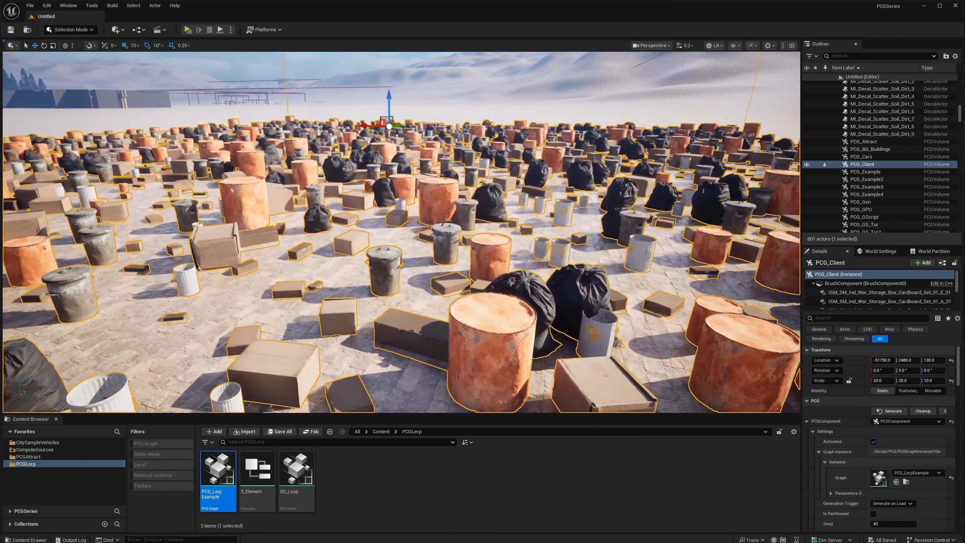
{"action": "key", "text": "a"}
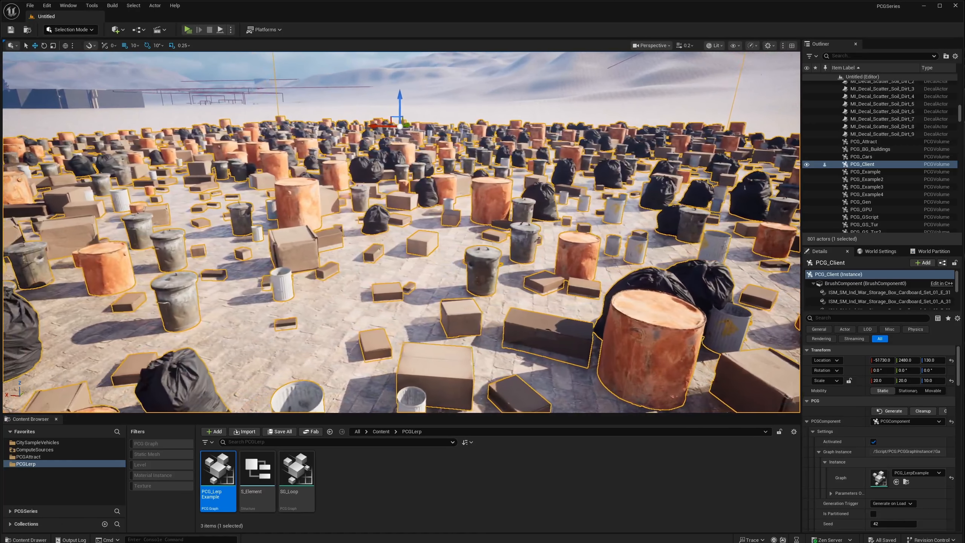
{"action": "key", "text": "a"}
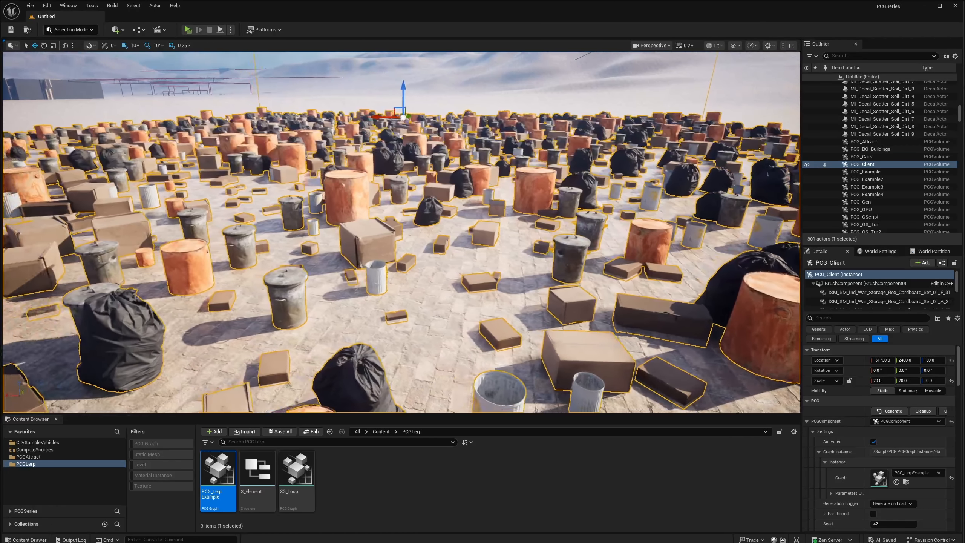
{"action": "key", "text": "a"}
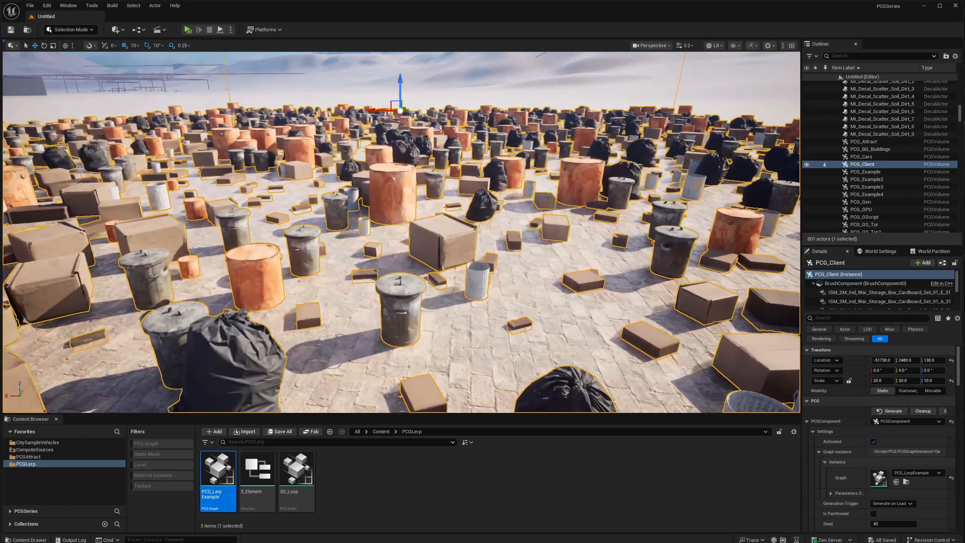
{"action": "key", "text": "a"}
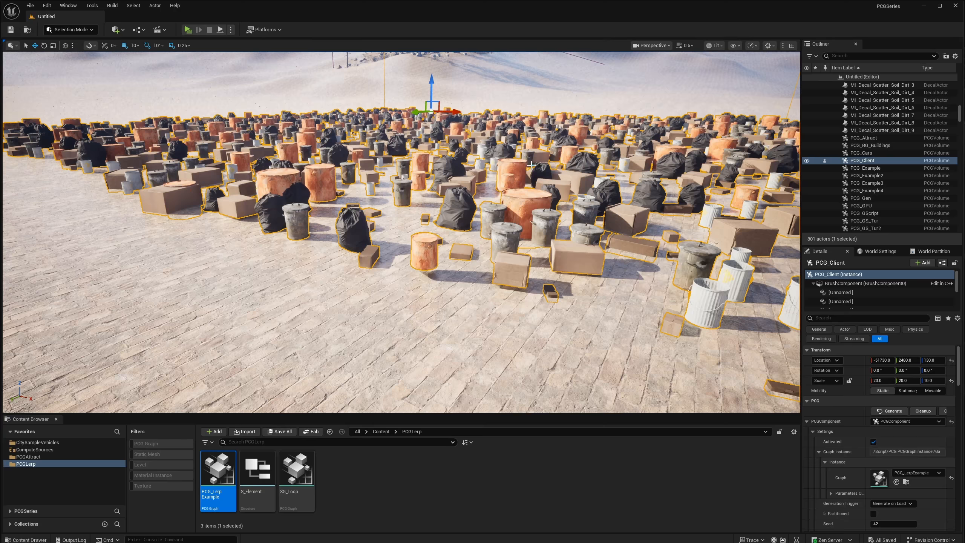
{"action": "right_click_drag", "start_coordinate": [504, 168], "coordinate": [457, 171]}
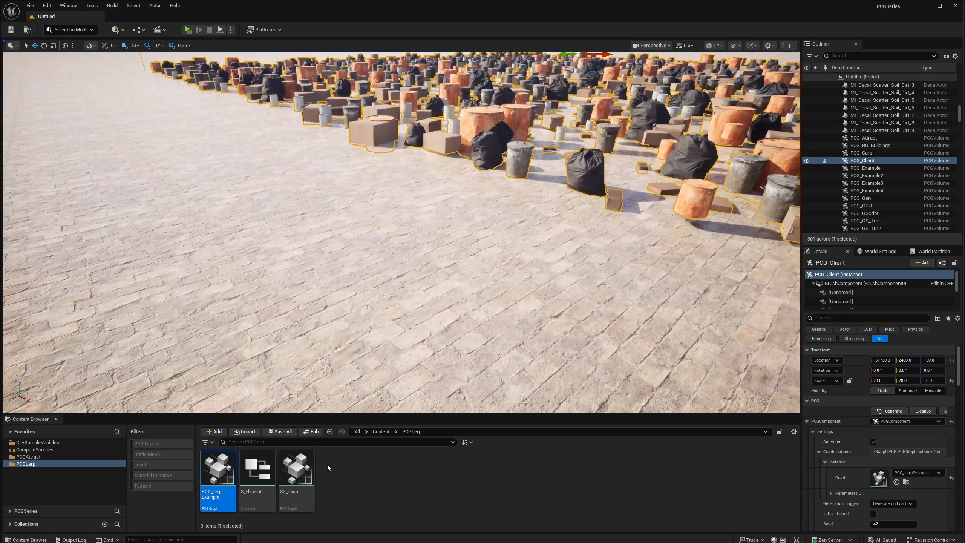
Create a new PCG graph named PCG_Lerp in the PCGLerp folder.
{"action": "left_click", "coordinate": [356, 478]}
{"action": "right_click", "coordinate": [361, 478]}
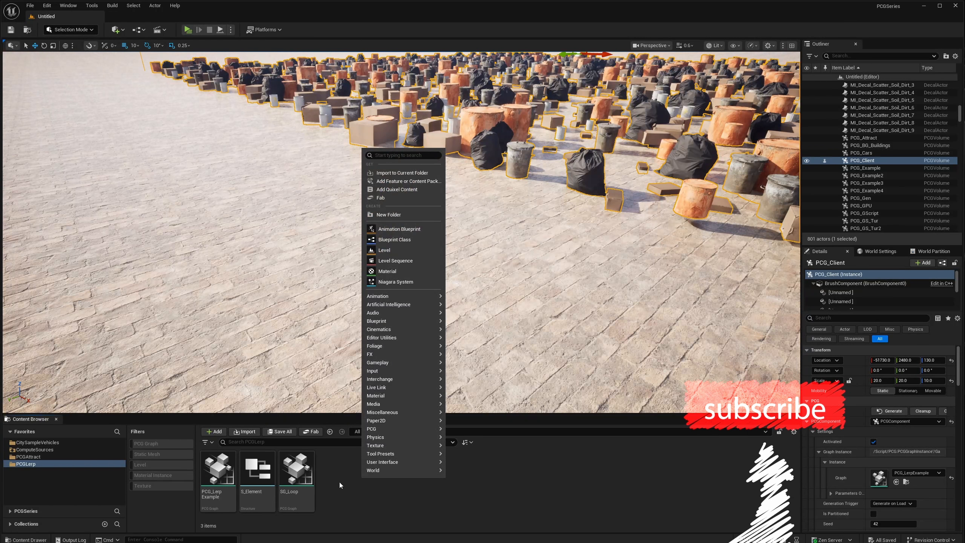
{"action": "right_click", "coordinate": [463, 118]}
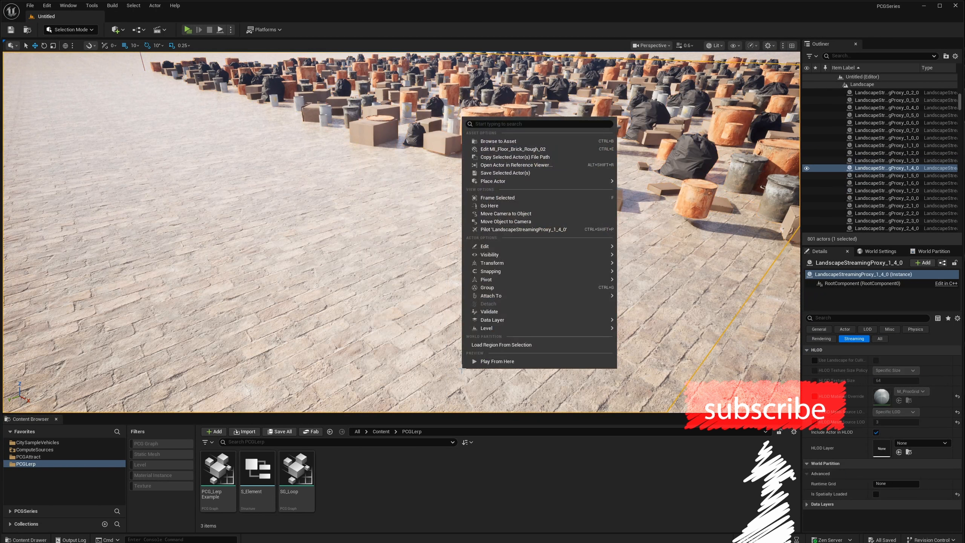
{"action": "right_click", "coordinate": [429, 272]}
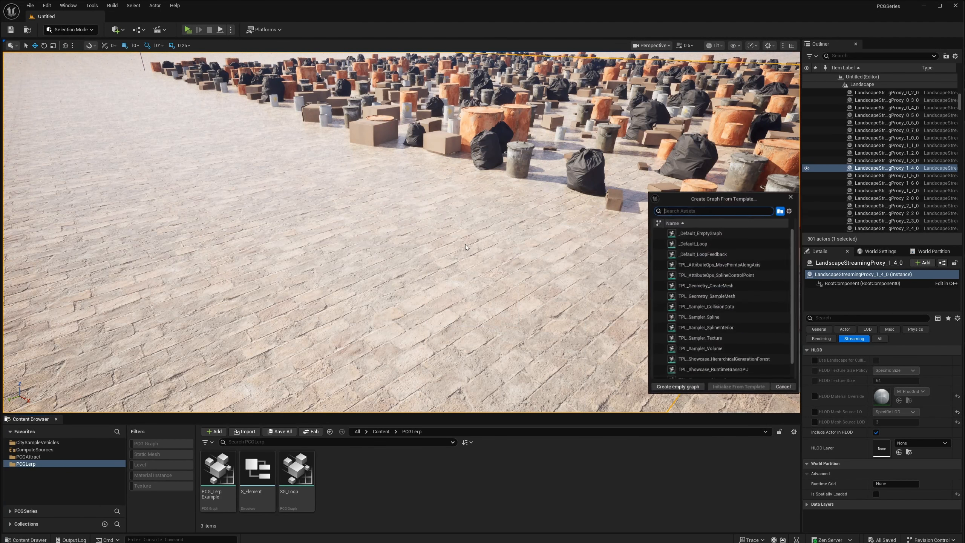
{"action": "left_click", "coordinate": [677, 386]}
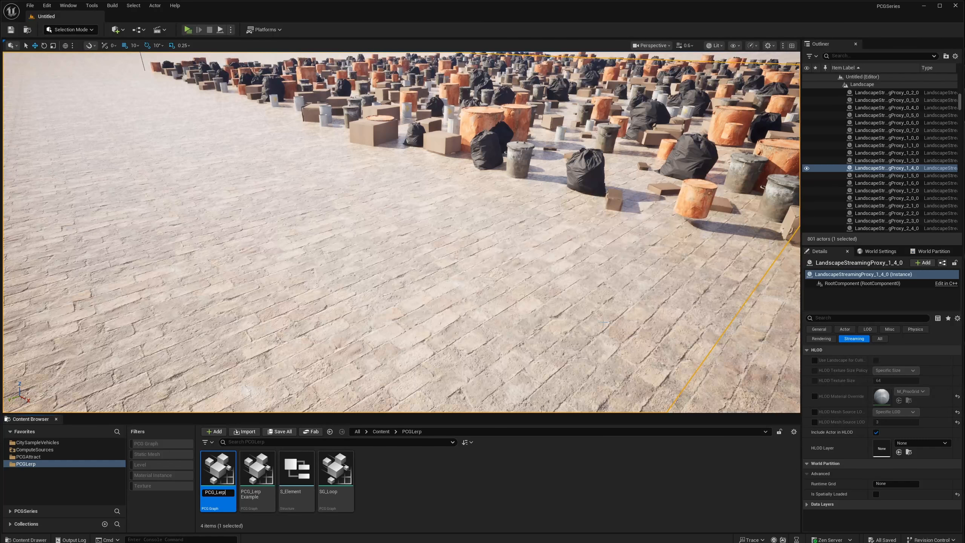
{"action": "key", "text": "Return"}
Place the PCG_Lerp graph on the empty brick ground in the level and open it for editing.
{"action": "left_click_drag", "start_coordinate": [218, 469], "coordinate": [281, 244]}
{"action": "right_click_drag", "start_coordinate": [401, 232], "coordinate": [414, 262]}
{"action": "left_click_drag", "start_coordinate": [218, 470], "coordinate": [223, 471]}
{"action": "double_click", "coordinate": [225, 465]}
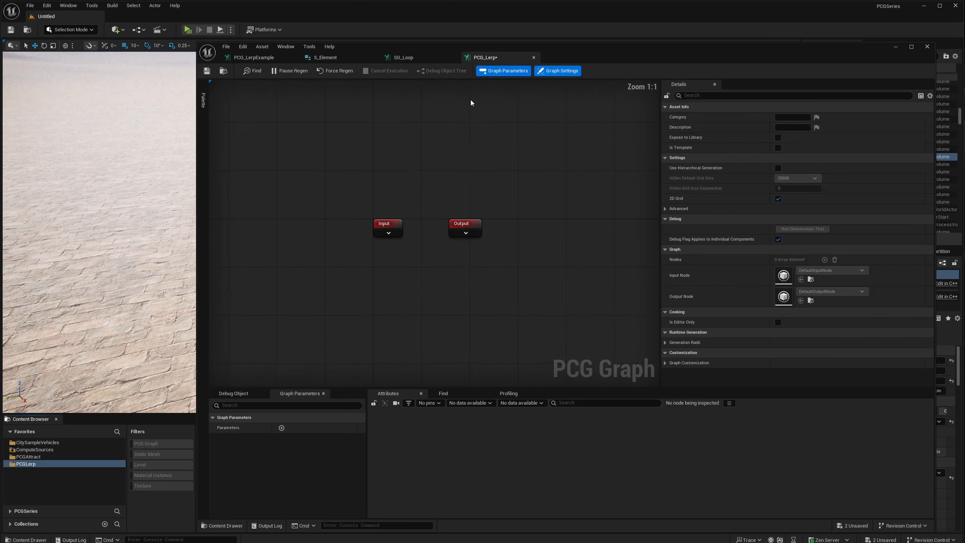
Add a Surface Sampler node and feed its Surface input from a new Get Landscape Data node.
{"action": "right_click", "coordinate": [414, 293]}
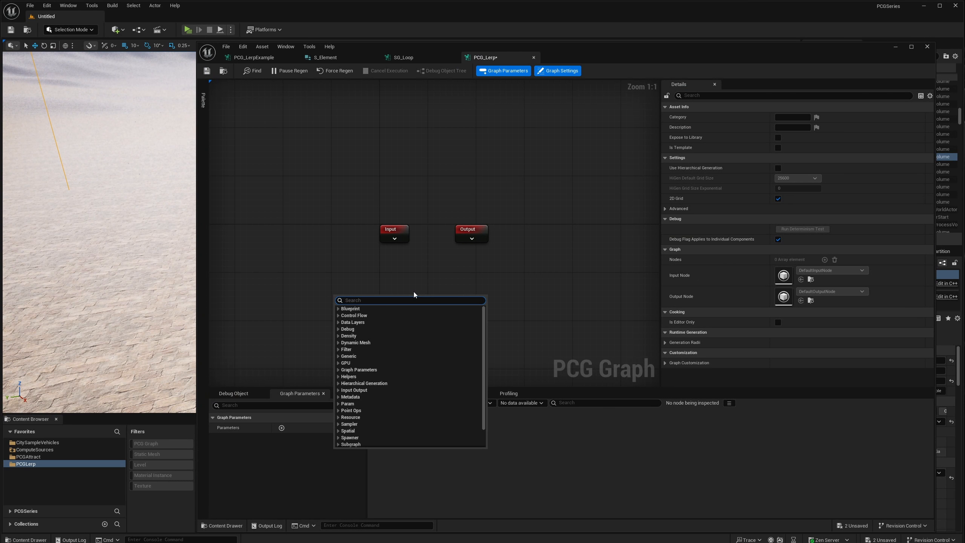
{"action": "type", "text": "surface"}
{"action": "key", "text": "Return"}
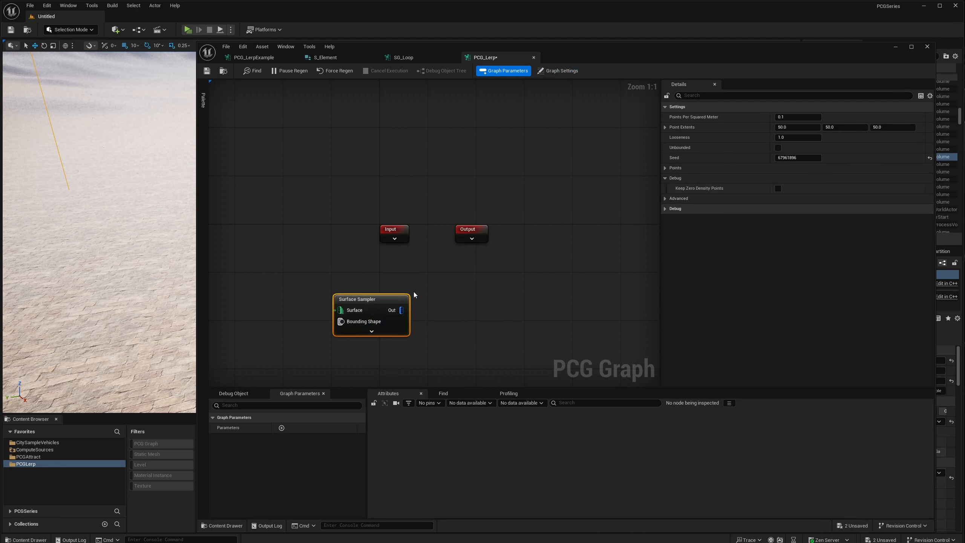
{"action": "right_click", "coordinate": [281, 301]}
{"action": "type", "text": "lands"}
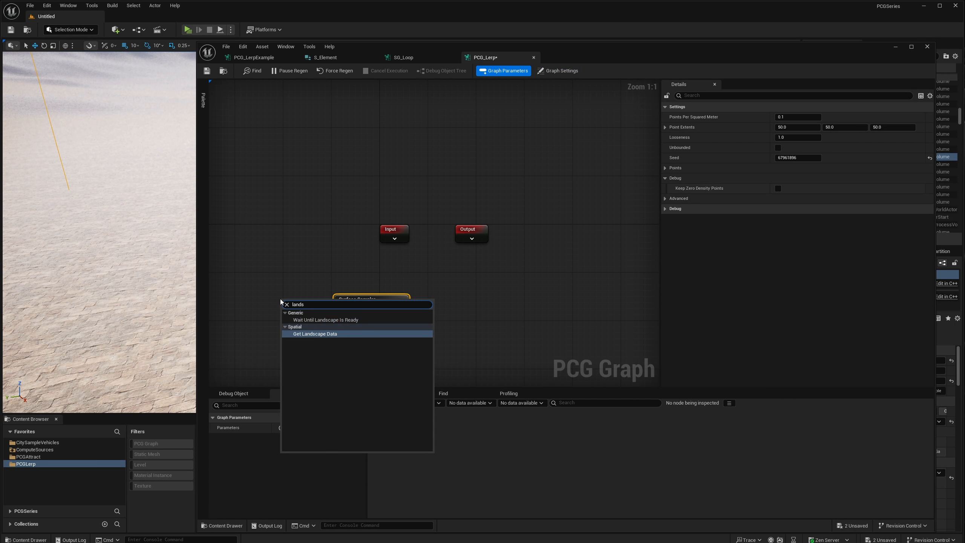
{"action": "key", "text": "Return"}
Add a Static Mesh Spawner node connected to the Surface Sampler's output.
{"action": "left_click_drag", "start_coordinate": [331, 317], "coordinate": [441, 314]}
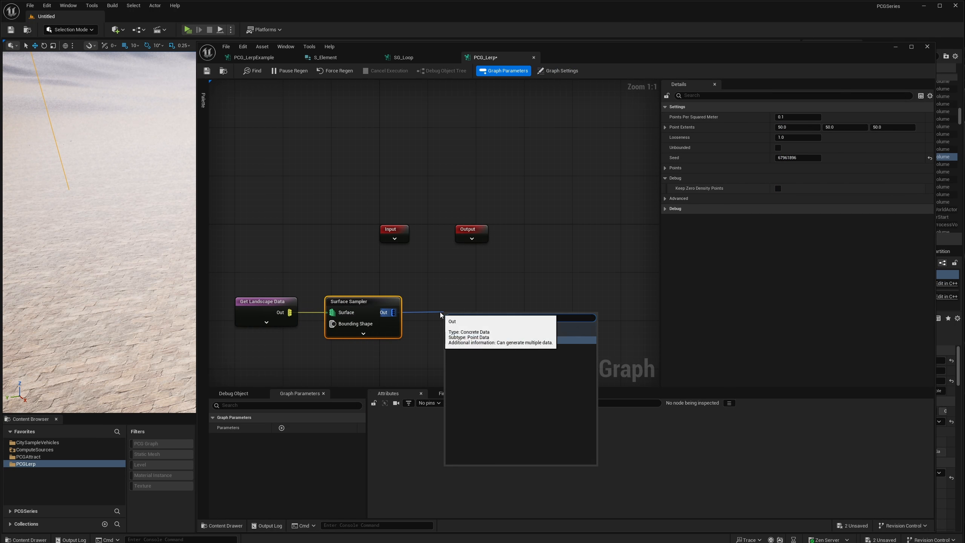
{"action": "type", "text": "stati"}
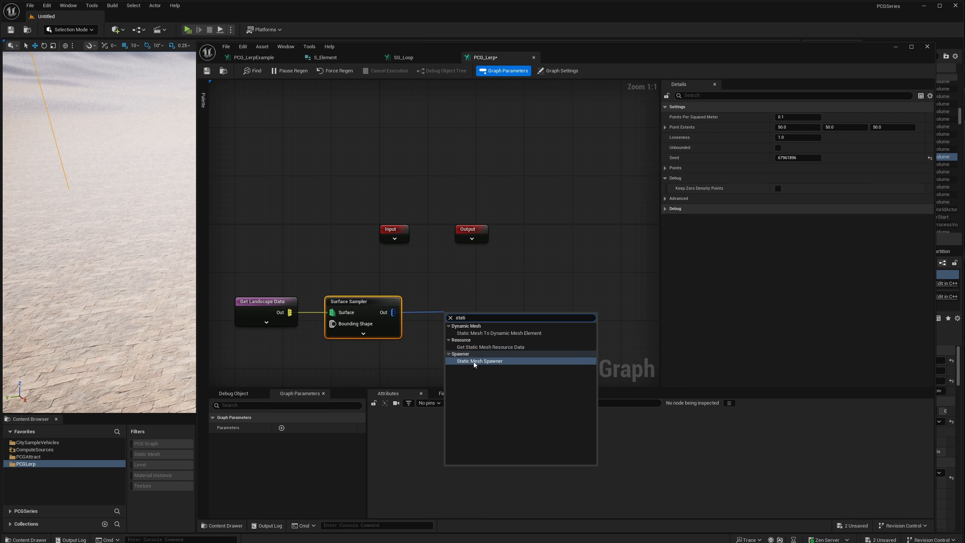
{"action": "left_click", "coordinate": [473, 360]}
{"action": "left_click_drag", "start_coordinate": [468, 320], "coordinate": [479, 314]}
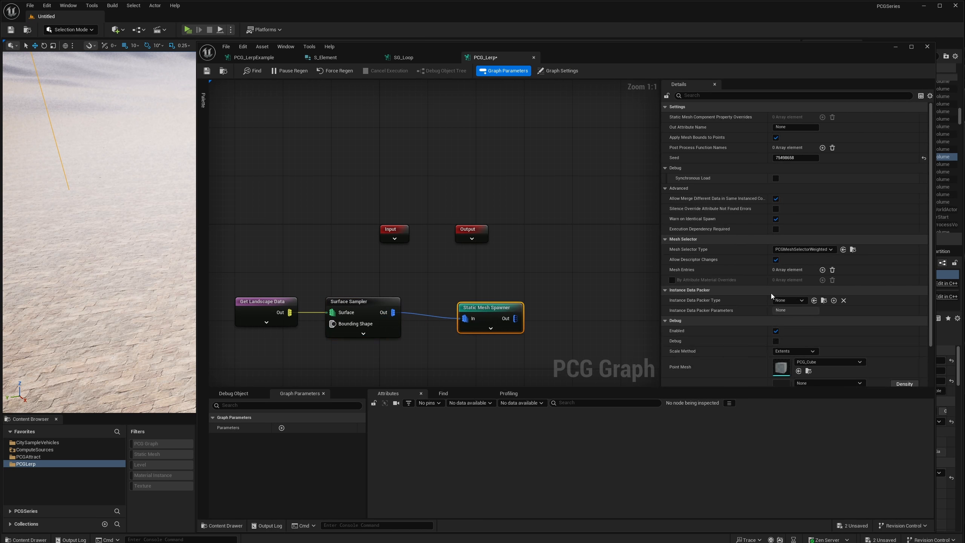
Add a mesh entry to the Static Mesh Spawner and assign a cube as its static mesh.
{"action": "left_click", "coordinate": [821, 269]}
{"action": "left_click", "coordinate": [671, 280]}
{"action": "left_click", "coordinate": [677, 291]}
{"action": "left_click", "coordinate": [828, 332]}
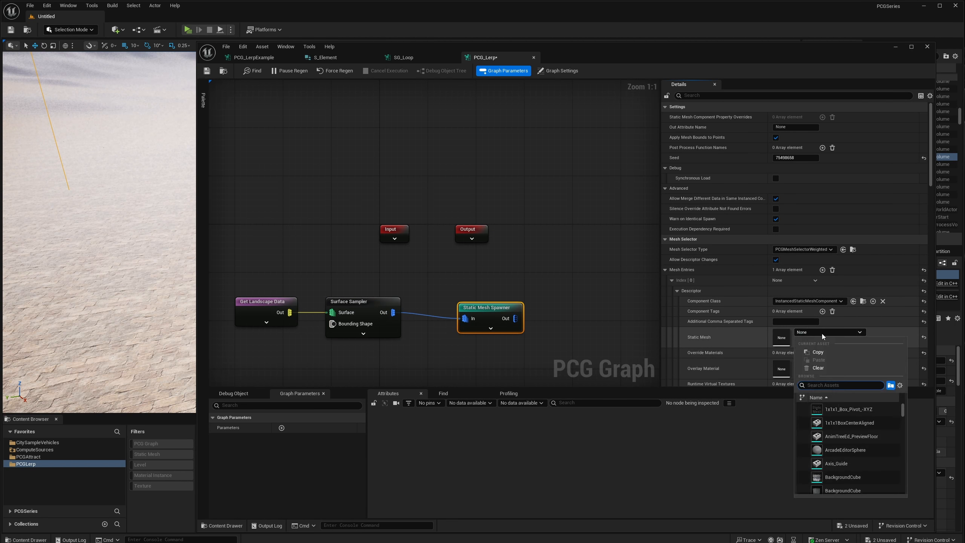
{"action": "type", "text": "cube"}
{"action": "left_click", "coordinate": [849, 436]}
Move the graph editor window aside to uncover the level viewport and bring the spawned cubes into view.
{"action": "left_click_drag", "start_coordinate": [664, 51], "coordinate": [878, 44]}
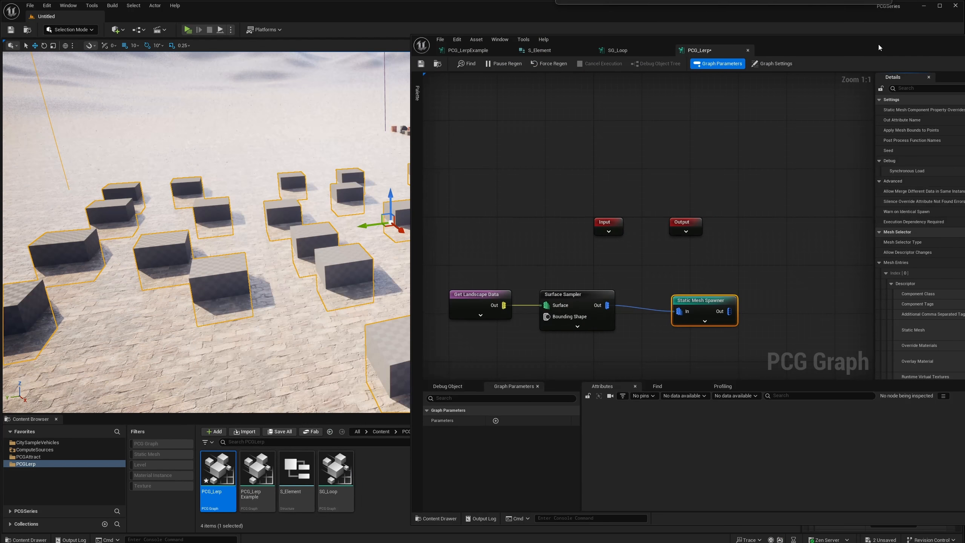
{"action": "right_click_drag", "start_coordinate": [304, 213], "coordinate": [341, 164]}
{"action": "right_click_drag", "start_coordinate": [243, 213], "coordinate": [205, 236]}
Spread the nodes apart to make room between the Surface Sampler and the Static Mesh Spawner.
{"action": "left_click_drag", "start_coordinate": [716, 310], "coordinate": [788, 304]}
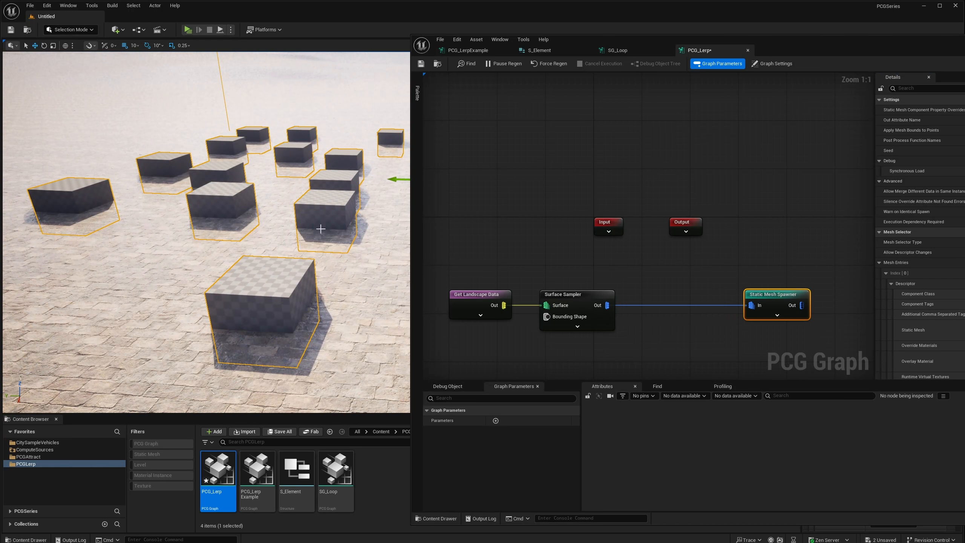
{"action": "right_click_drag", "start_coordinate": [321, 229], "coordinate": [335, 249]}
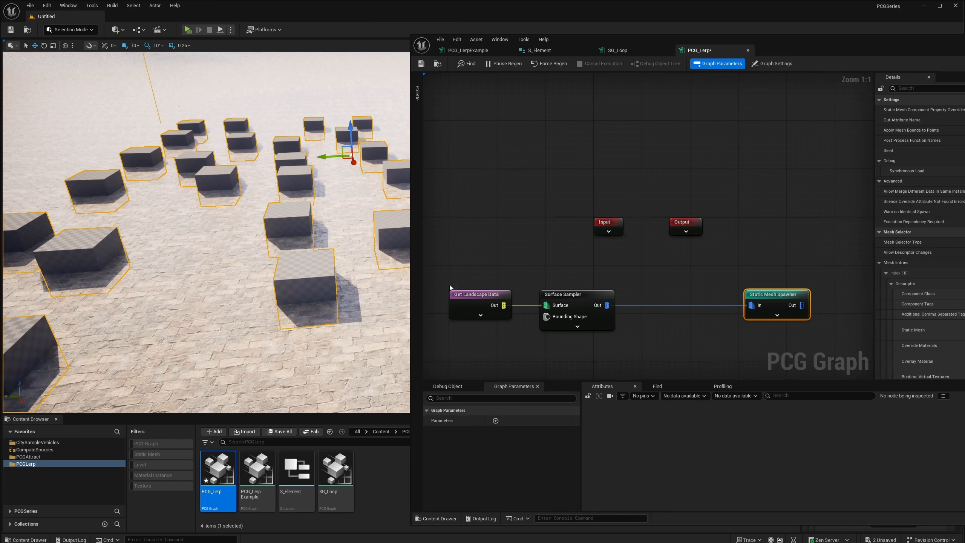
{"action": "left_click", "coordinate": [568, 310]}
{"action": "left_click", "coordinate": [480, 296], "text": "shift"}
{"action": "left_click_drag", "start_coordinate": [479, 296], "coordinate": [426, 295]}
{"action": "left_click_drag", "start_coordinate": [771, 296], "coordinate": [789, 296]}
{"action": "left_click", "coordinate": [669, 281]}
Add an Add Attribute node on the Surface Sampler's output, with MinScale as its output target.
{"action": "left_click_drag", "start_coordinate": [532, 297], "coordinate": [568, 314]}
{"action": "type", "text": "add"}
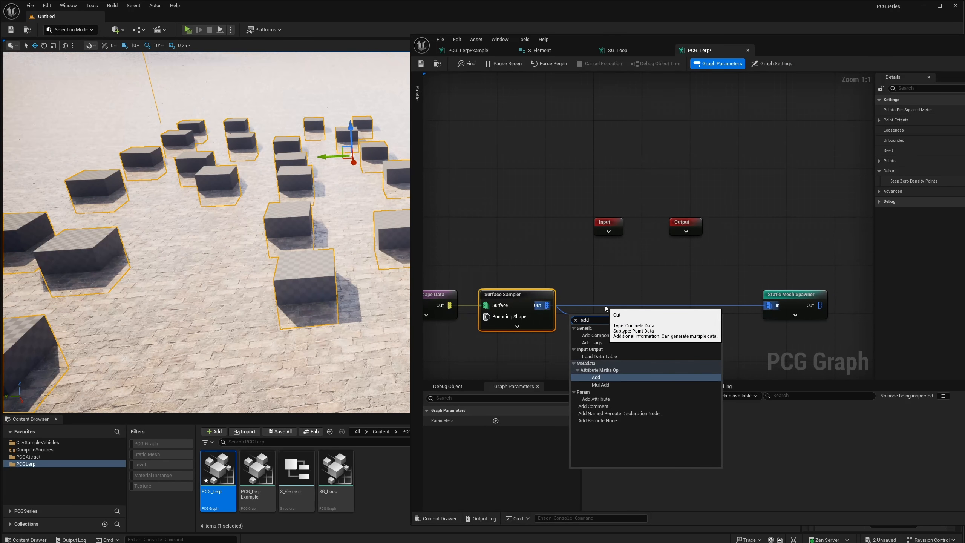
{"action": "type", "text": " at"}
{"action": "left_click", "coordinate": [598, 377]}
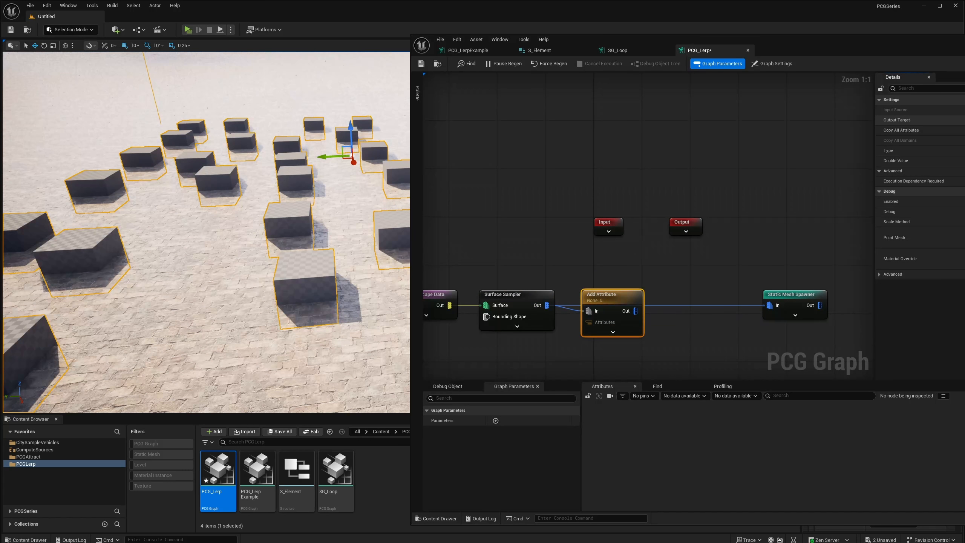
{"action": "left_click_drag", "start_coordinate": [608, 295], "coordinate": [609, 289]}
Duplicate the MinScale node as a chained MaxScale attribute, with double values of 0.5 for MinScale and 2.0 for MaxScale.
{"action": "key", "text": "ctrl+d"}
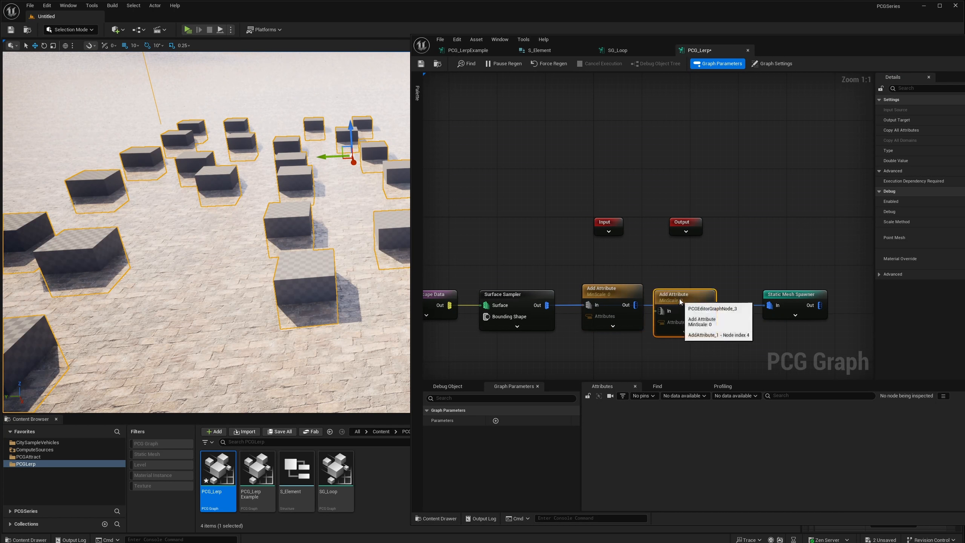
{"action": "mouse_move", "coordinate": [678, 298]}
{"action": "left_mouse_down"}
{"action": "mouse_move", "coordinate": [666, 285]}
{"action": "mouse_move", "coordinate": [653, 300]}
{"action": "mouse_move", "coordinate": [674, 292]}
{"action": "left_mouse_up"}
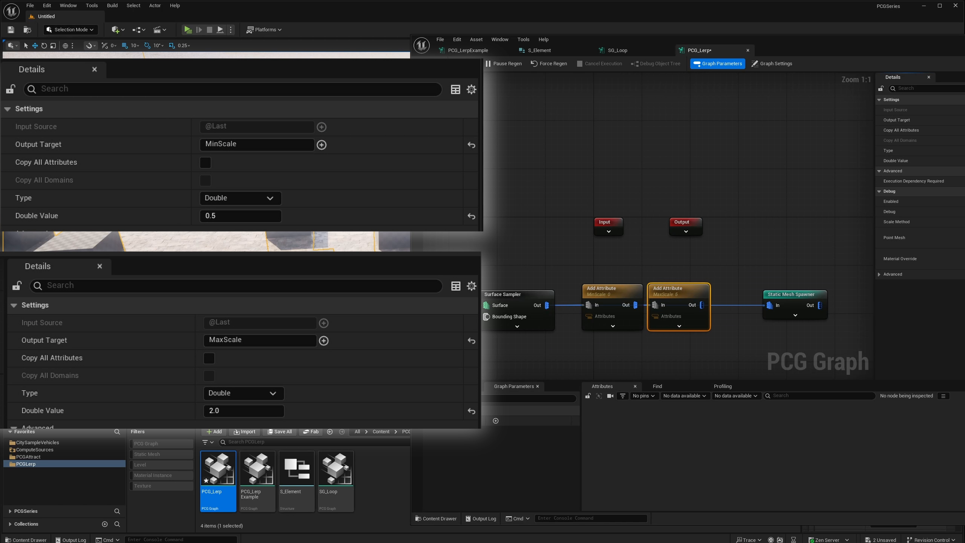
{"action": "left_click", "coordinate": [629, 288]}
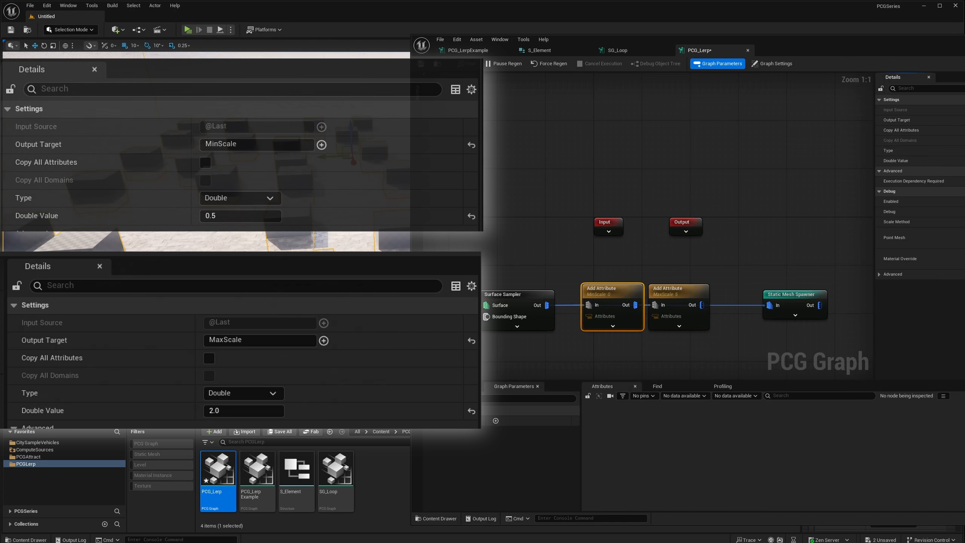
Make room before the Static Mesh Spawner and add an Attribute Maths Op Lerp node fed by the MaxScale node.
{"action": "right_click_drag", "start_coordinate": [778, 284], "coordinate": [708, 279]}
{"action": "left_click_drag", "start_coordinate": [723, 290], "coordinate": [801, 290]}
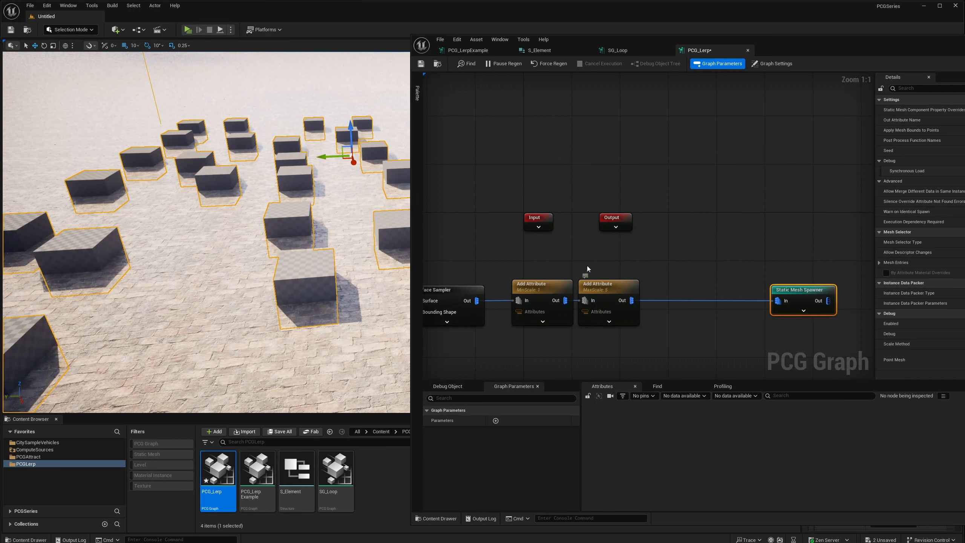
{"action": "left_click_drag", "start_coordinate": [587, 266], "coordinate": [644, 308]}
{"action": "type", "text": "lerp"}
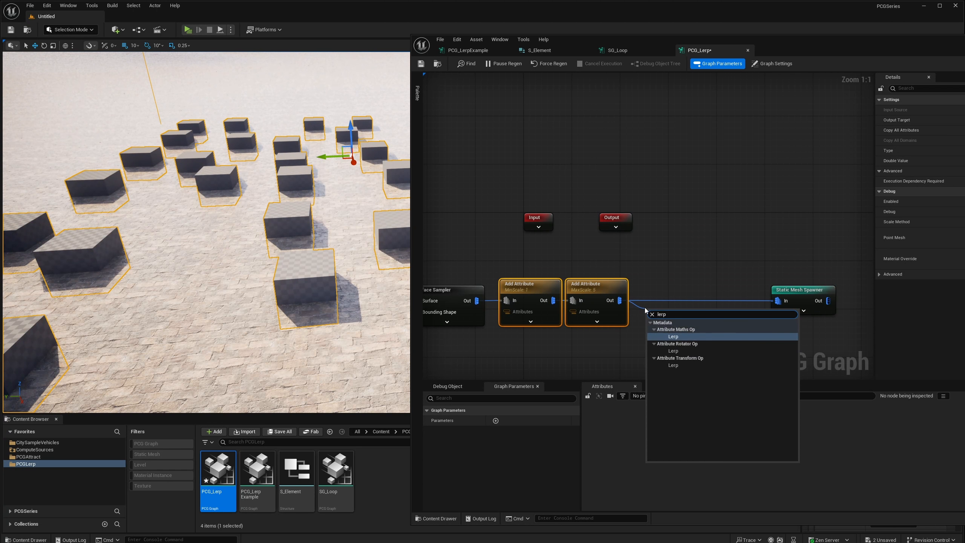
{"action": "left_click", "coordinate": [676, 336]}
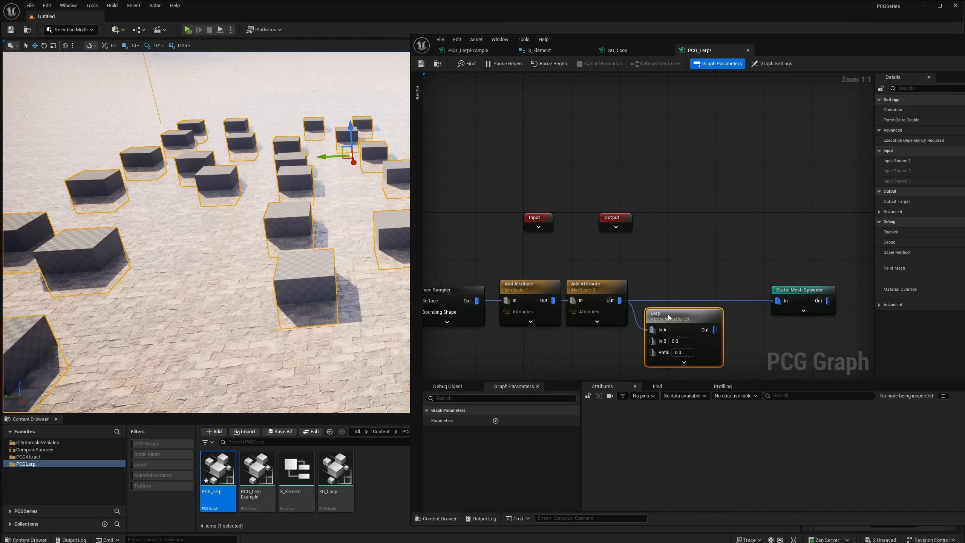
Connect the MaxScale node to the Lerp's In B and Ratio inputs, and the Lerp's output to the Static Mesh Spawner.
{"action": "left_click_drag", "start_coordinate": [669, 317], "coordinate": [679, 300]}
{"action": "left_click_drag", "start_coordinate": [620, 301], "coordinate": [663, 334]}
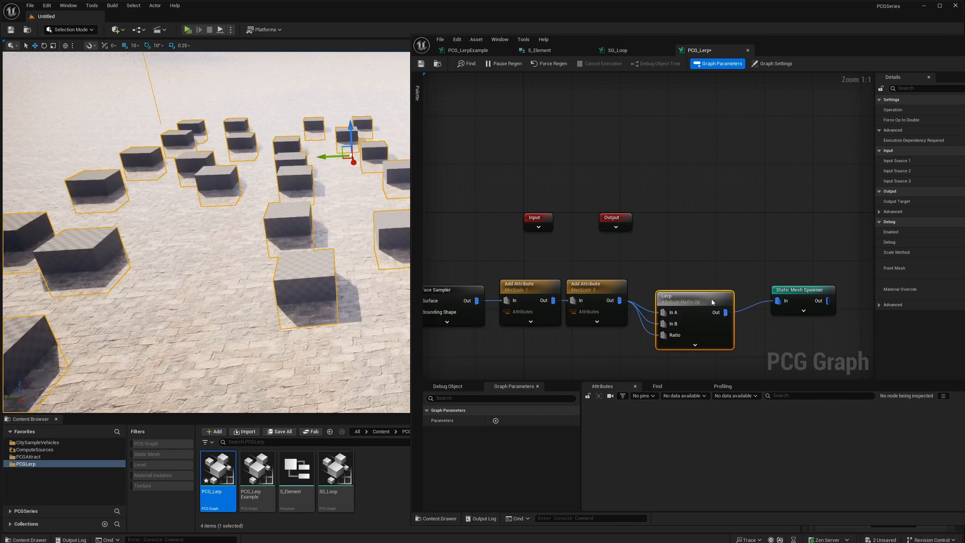
{"action": "left_click_drag", "start_coordinate": [711, 299], "coordinate": [712, 289]}
{"action": "left_click_drag", "start_coordinate": [800, 290], "coordinate": [848, 290]}
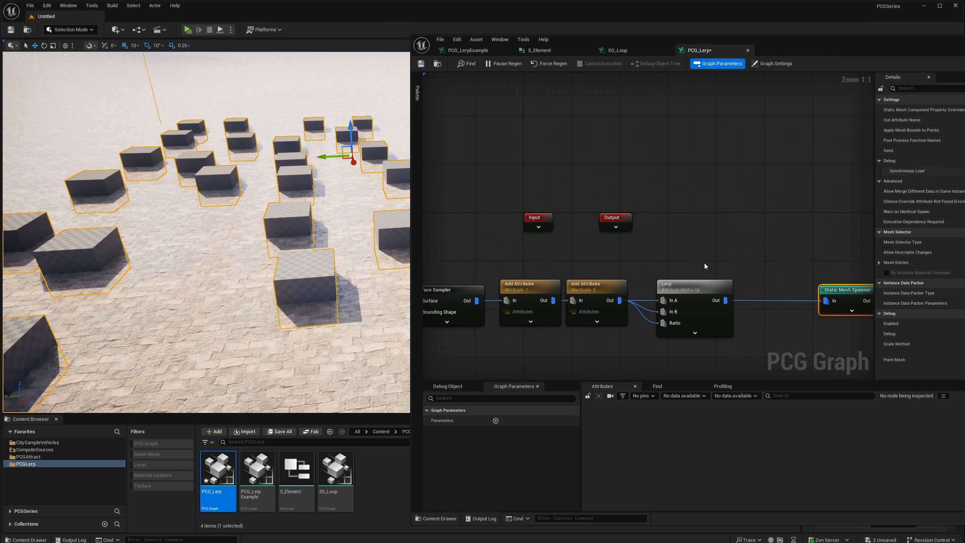
Set the Lerp node's input sources to MinScale, MaxScale and $Density.
{"action": "left_click", "coordinate": [691, 288]}
{"action": "left_click_drag", "start_coordinate": [691, 288], "coordinate": [679, 288]}
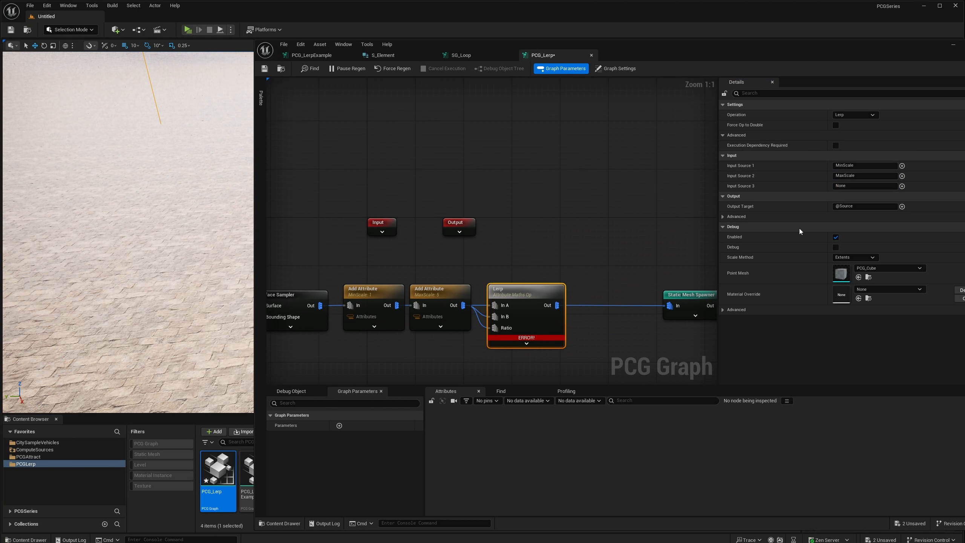
{"action": "left_click", "coordinate": [849, 185]}
{"action": "type", "text": "$De"}
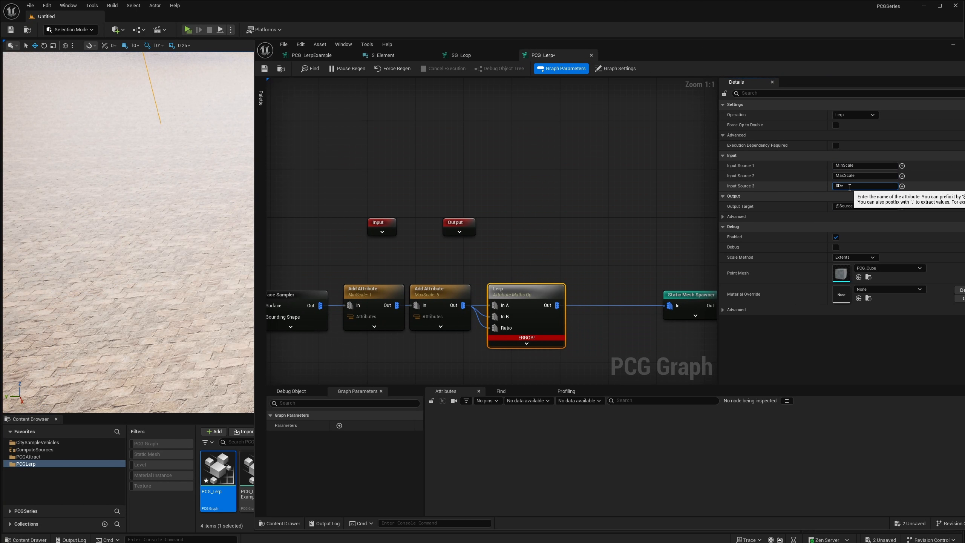
{"action": "type", "text": "nsity"}
{"action": "key", "text": "Return"}
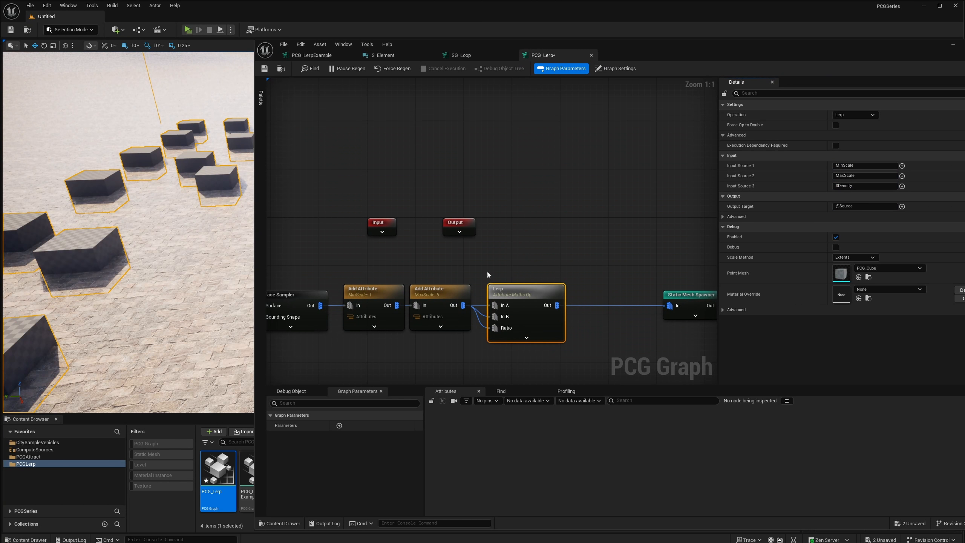
{"action": "left_click", "coordinate": [870, 176]}
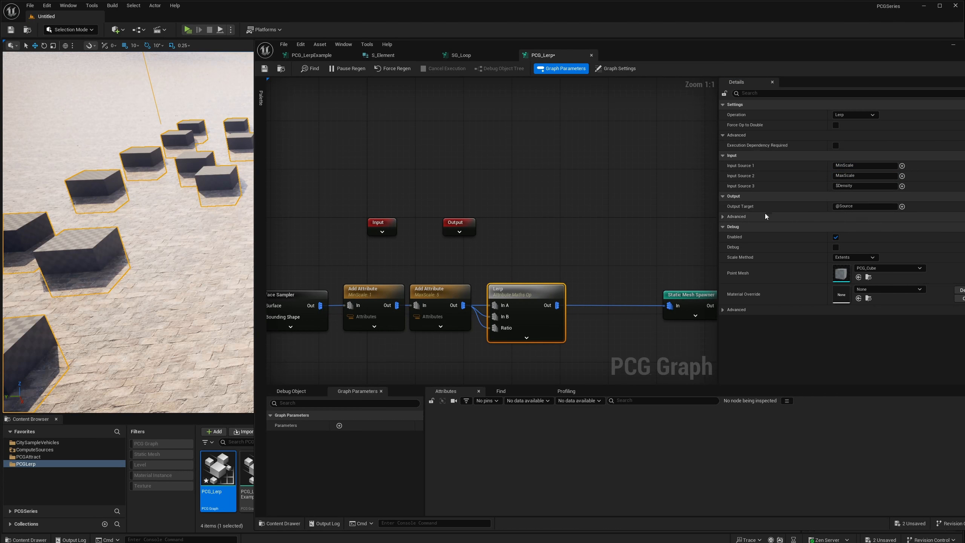
Set the Lerp's output target to ScaleMult and inspect the node's data on the PCG_Lerp component.
{"action": "left_click", "coordinate": [850, 207]}
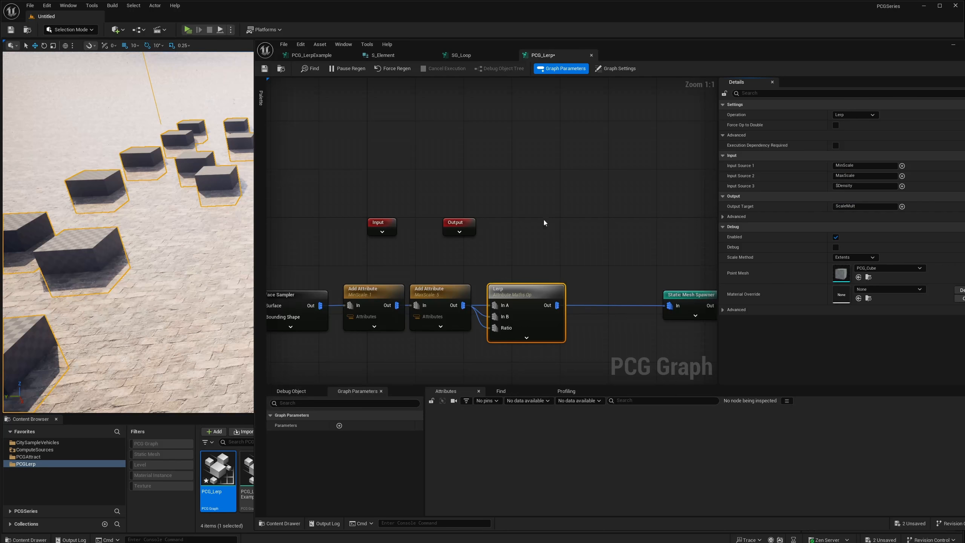
{"action": "key", "text": "a"}
{"action": "right_click_drag", "start_coordinate": [190, 182], "coordinate": [95, 211]}
{"action": "left_click", "coordinate": [292, 391]}
{"action": "left_click", "coordinate": [365, 416]}
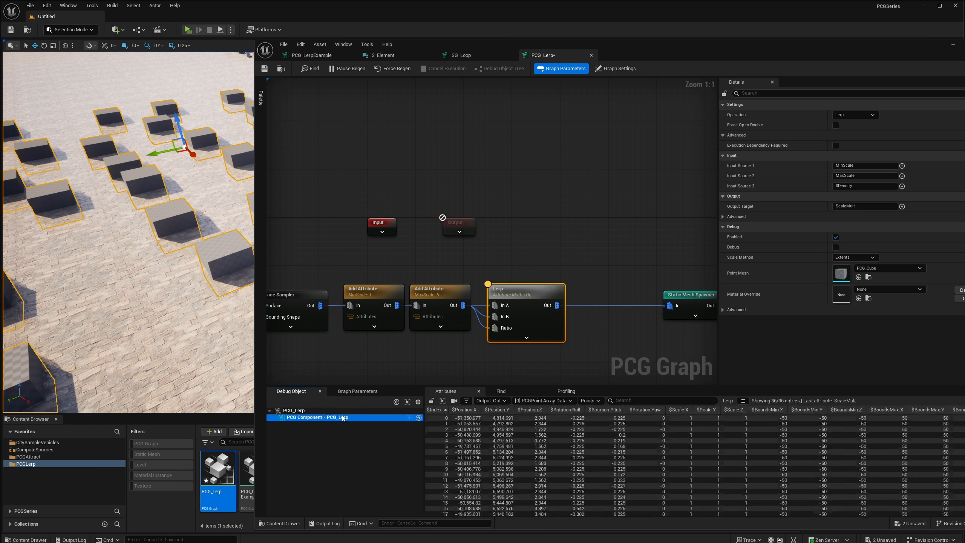
Examine how ScaleMult varies with $Density across the Lerp's points, sorting by $Density in descending and ascending order.
{"action": "left_click_drag", "start_coordinate": [721, 511], "coordinate": [925, 510]}
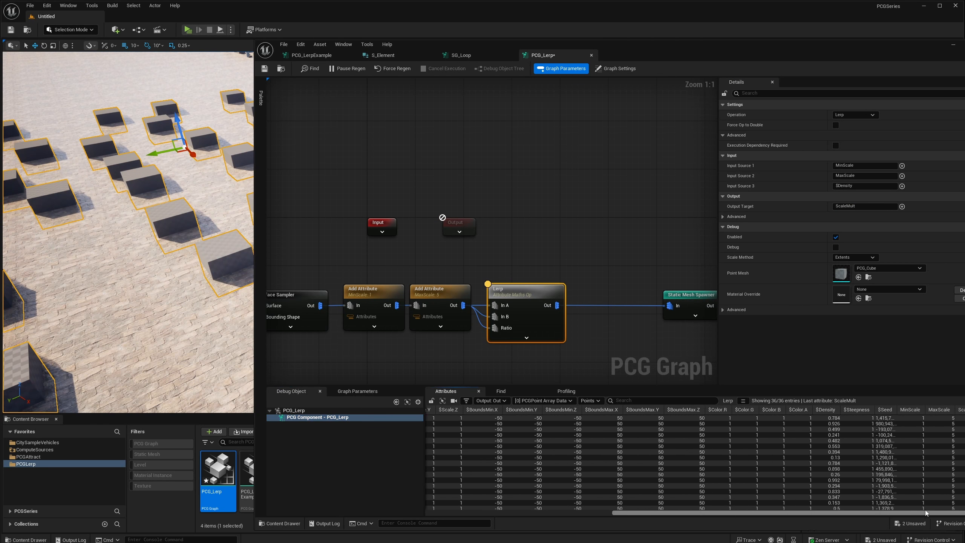
{"action": "left_click_drag", "start_coordinate": [920, 63], "coordinate": [882, 59]}
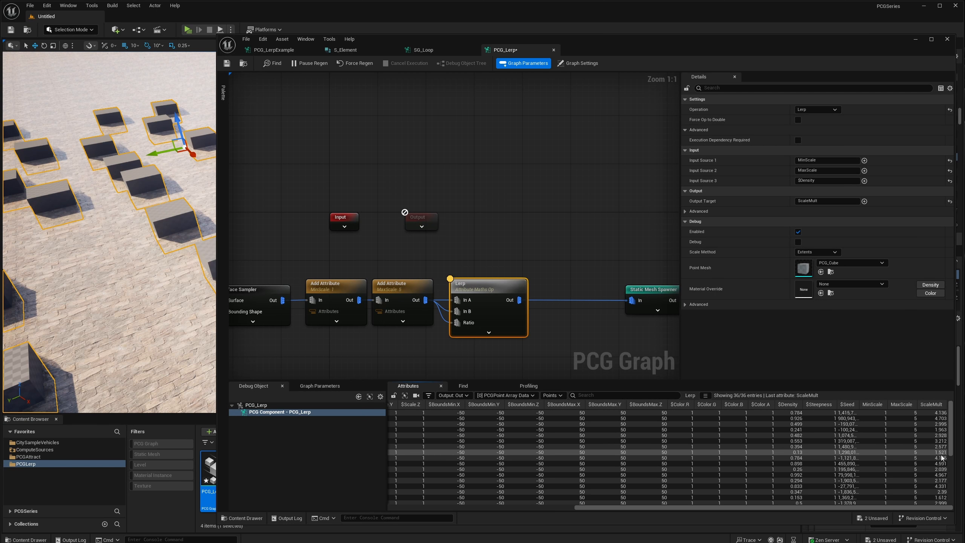
{"action": "scroll", "coordinate": [810, 469], "scroll_direction": "down", "scroll_amount": 2}
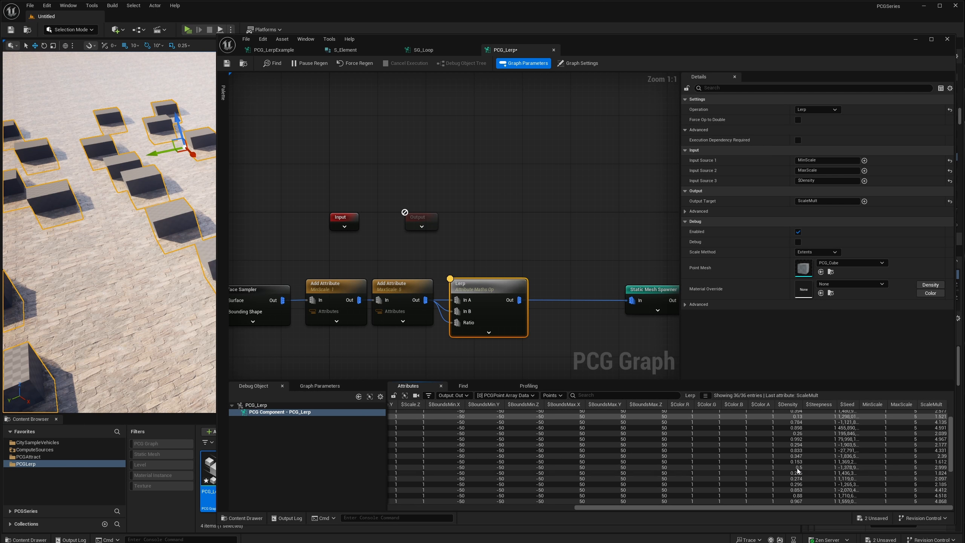
{"action": "left_click", "coordinate": [787, 404]}
{"action": "left_click", "coordinate": [787, 404]}
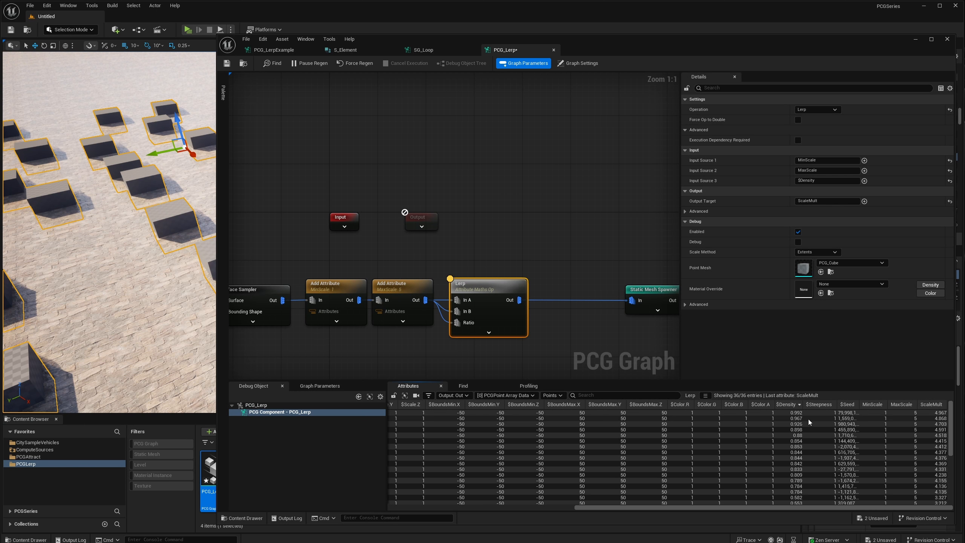
{"action": "left_click", "coordinate": [792, 405]}
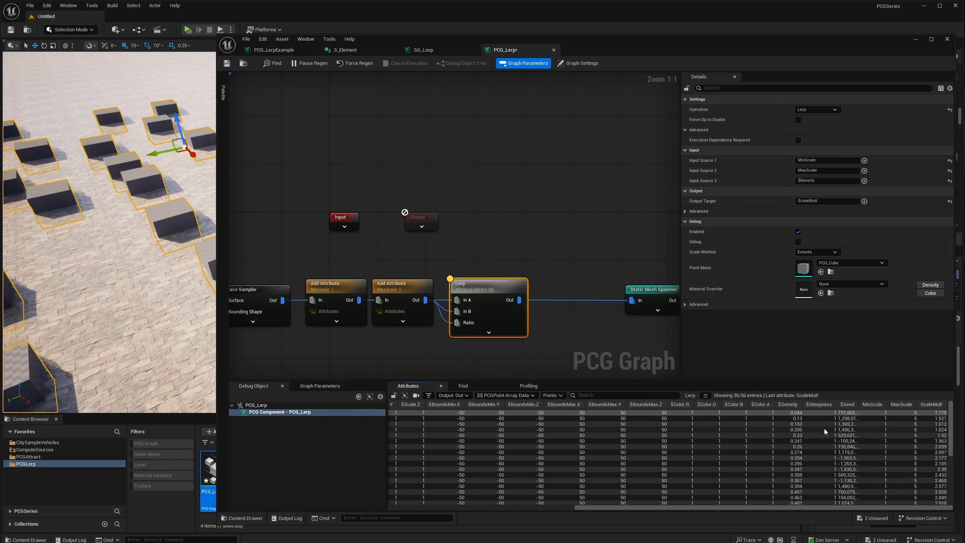
{"action": "scroll", "coordinate": [824, 428], "scroll_direction": "down", "scroll_amount": 5}
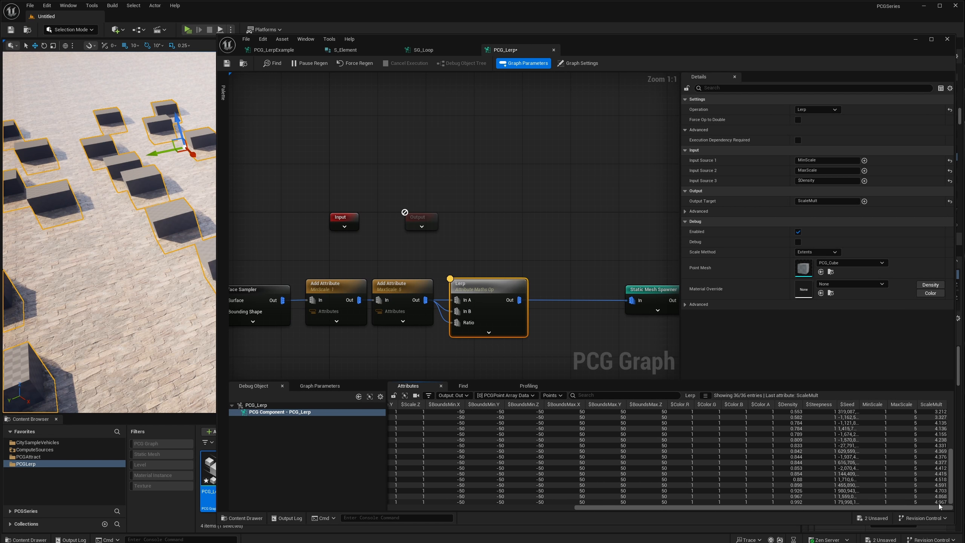
{"action": "left_click_drag", "start_coordinate": [952, 491], "coordinate": [952, 430]}
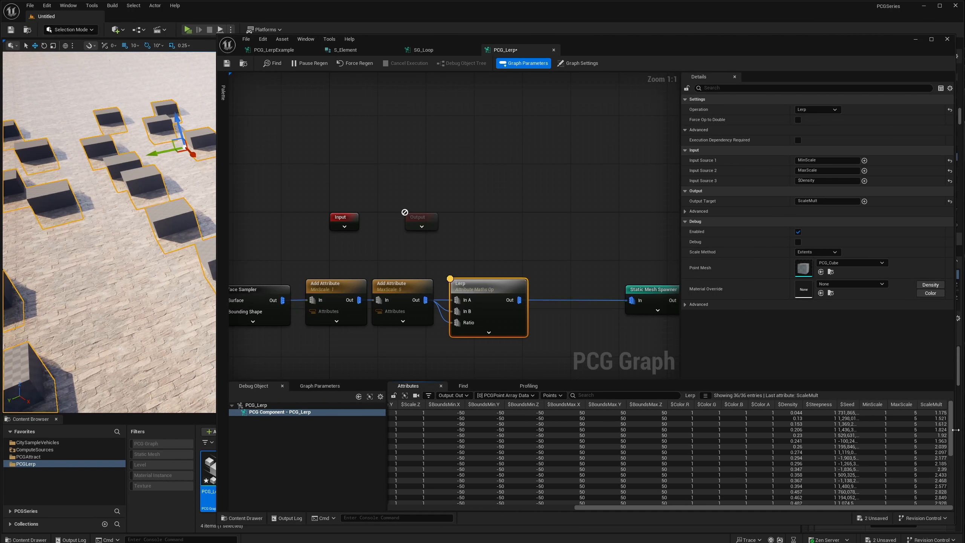
{"action": "scroll", "coordinate": [890, 415], "scroll_direction": "down", "scroll_amount": 1}
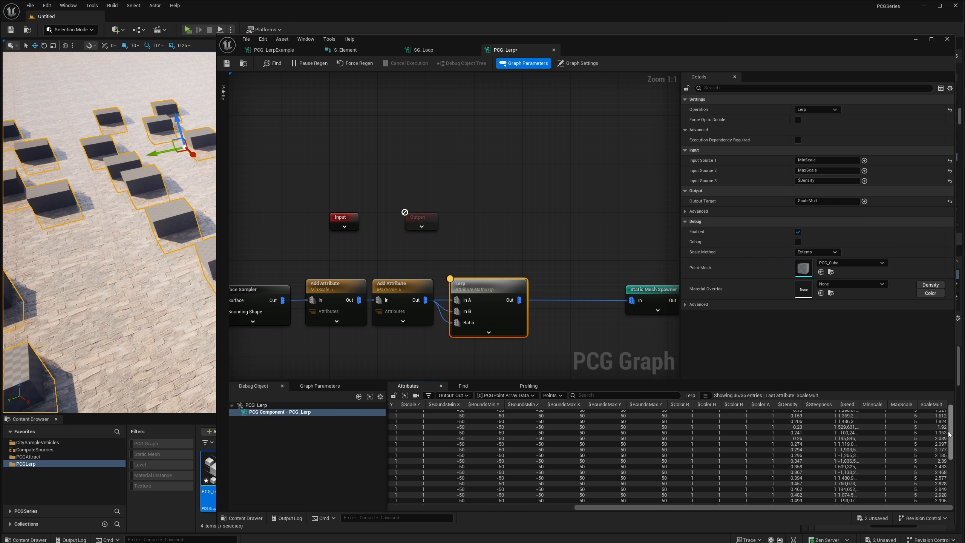
{"action": "left_click_drag", "start_coordinate": [948, 435], "coordinate": [951, 421]}
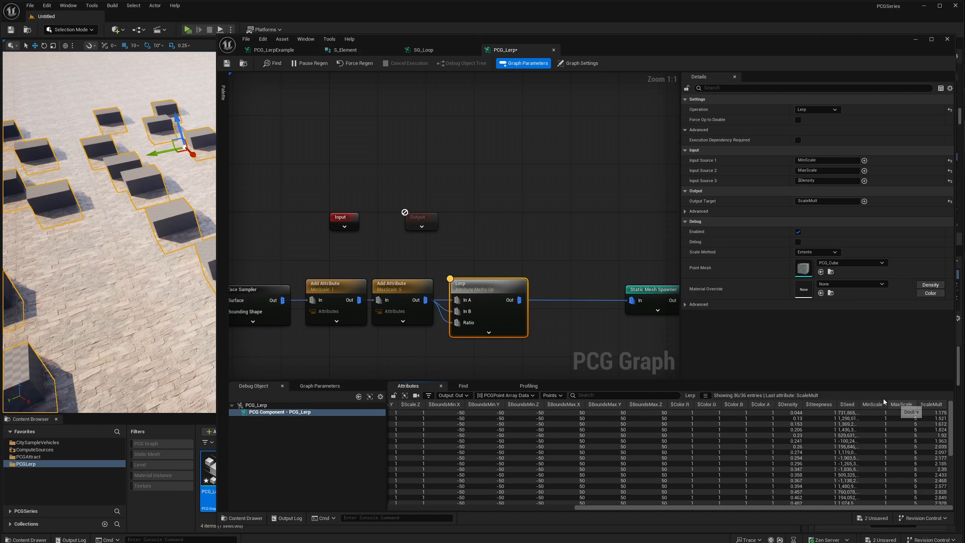
Add an Attribute Maths Op Multiply node and feed both its In A and In B from the Lerp's output.
{"action": "left_click_drag", "start_coordinate": [519, 300], "coordinate": [536, 313]}
{"action": "type", "text": "multi"}
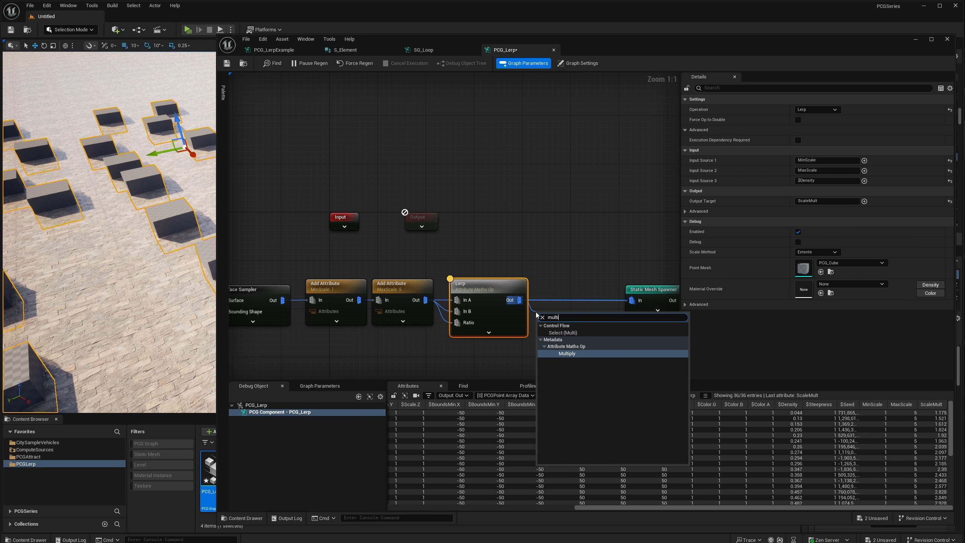
{"action": "left_click", "coordinate": [566, 360]}
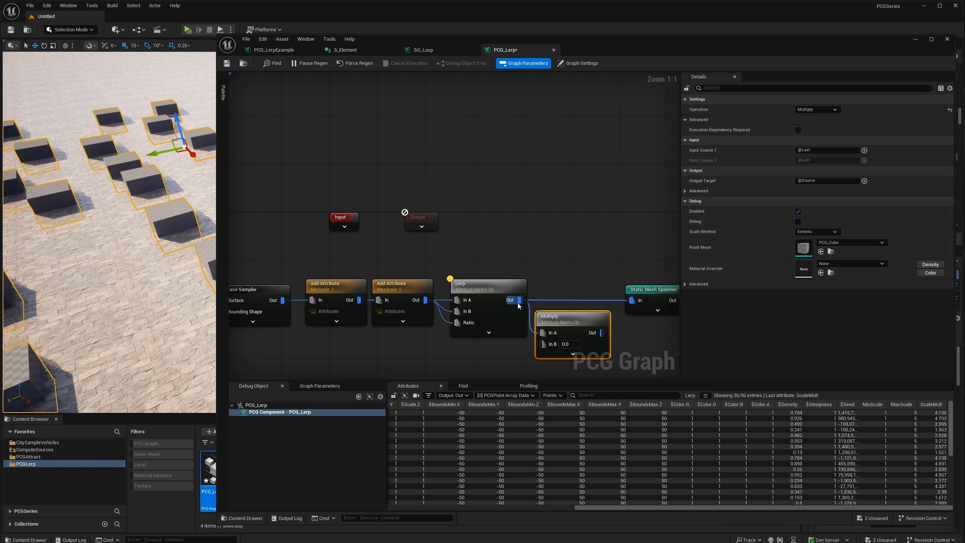
{"action": "left_click_drag", "start_coordinate": [540, 344], "coordinate": [519, 300]}
Set the Multiply node's input sources to $Scale and ScaleMult.
{"action": "left_click", "coordinate": [851, 150]}
{"action": "type", "text": "$Scale"}
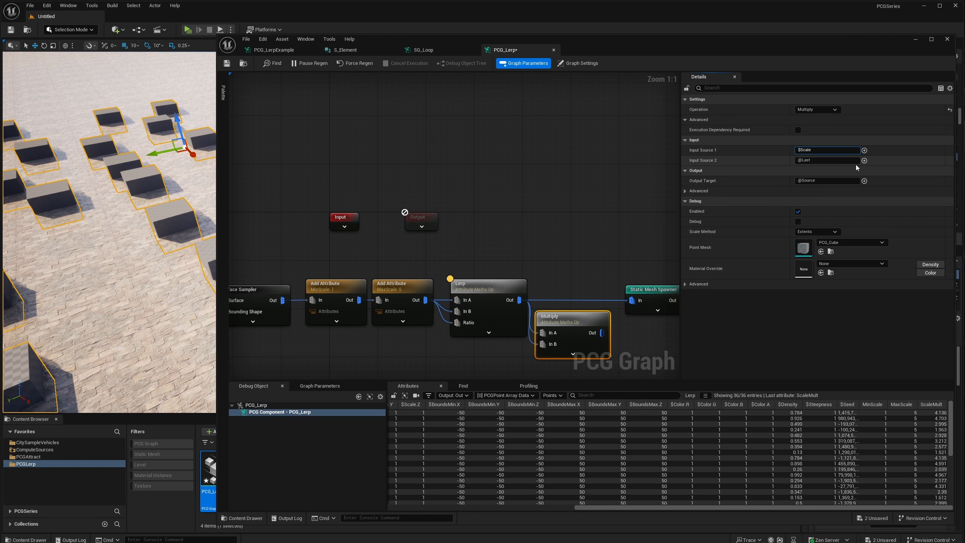
{"action": "key", "text": "Tab"}
{"action": "type", "text": "ScaleMult"}
{"action": "key", "text": "Return"}
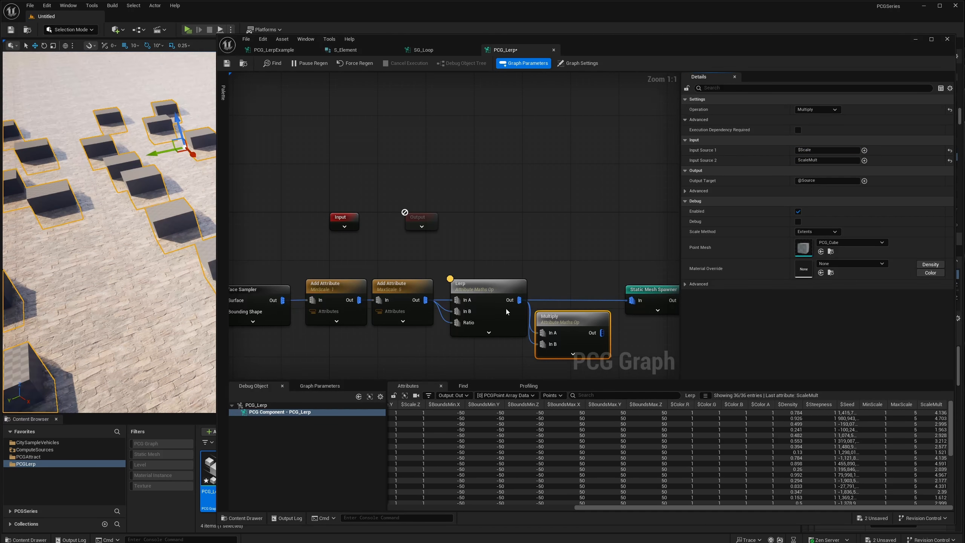
Connect the Multiply output to the Static Mesh Spawner and line the node up between it and the Lerp.
{"action": "left_click", "coordinate": [630, 300], "text": "alt"}
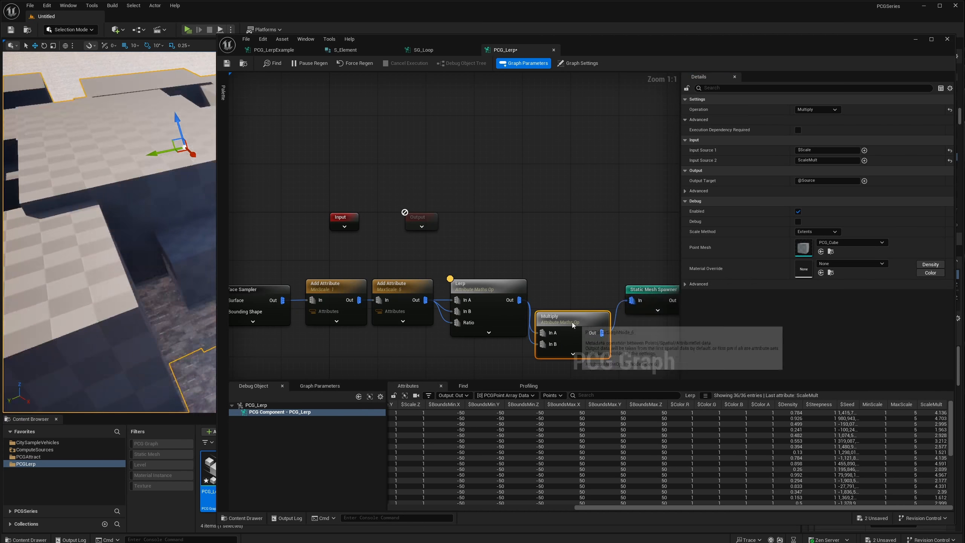
{"action": "left_click_drag", "start_coordinate": [571, 321], "coordinate": [576, 291]}
{"action": "mouse_move", "coordinate": [183, 182]}
{"action": "right_mouse_down"}
{"action": "mouse_move", "coordinate": [178, 152]}
{"action": "mouse_move", "coordinate": [179, 193]}
{"action": "mouse_move", "coordinate": [163, 190]}
{"action": "mouse_move", "coordinate": [172, 179]}
{"action": "right_mouse_up"}
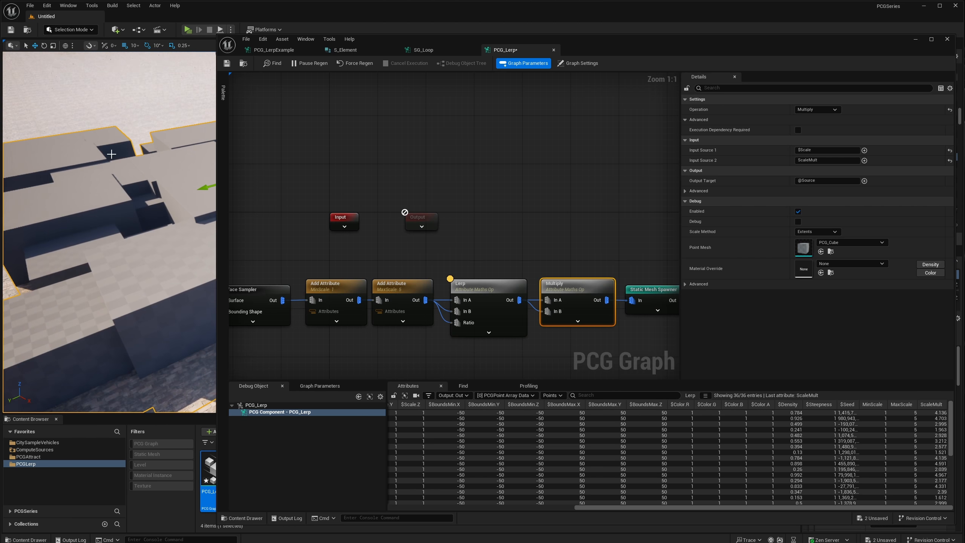
Set the double values of the Add Attribute nodes to 0.5 for MinScale and 2.0 for MaxScale.
{"action": "left_click", "coordinate": [364, 290]}
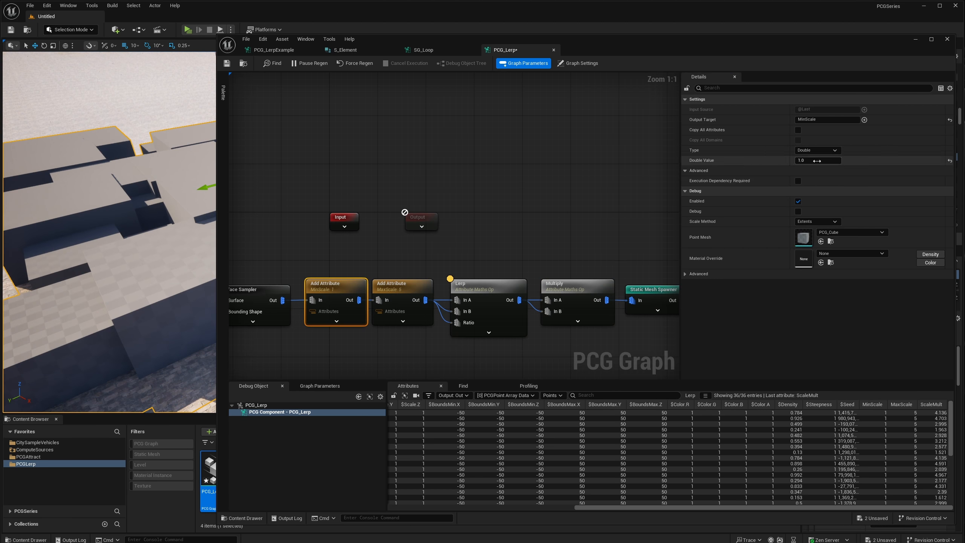
{"action": "type", "text": "0.5"}
{"action": "key", "text": "Return"}
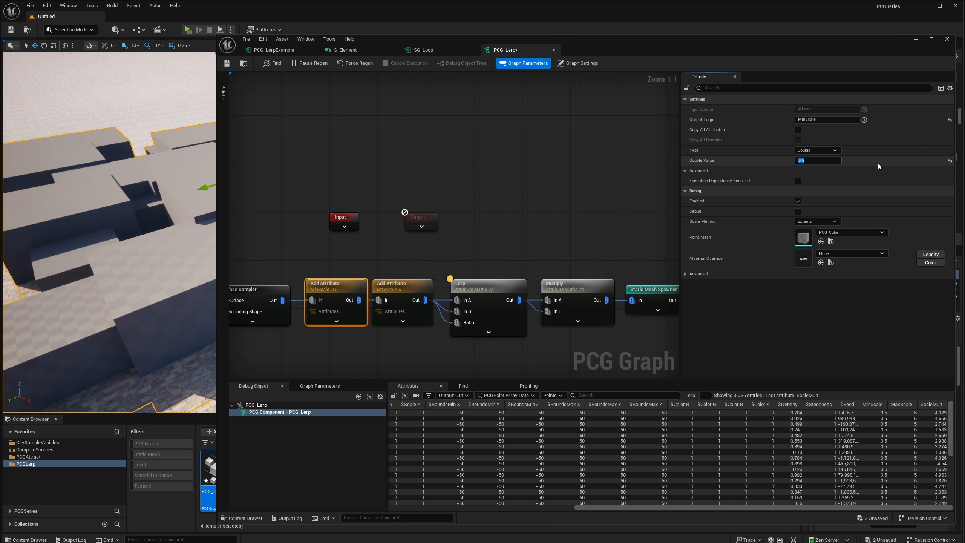
{"action": "left_click", "coordinate": [397, 286]}
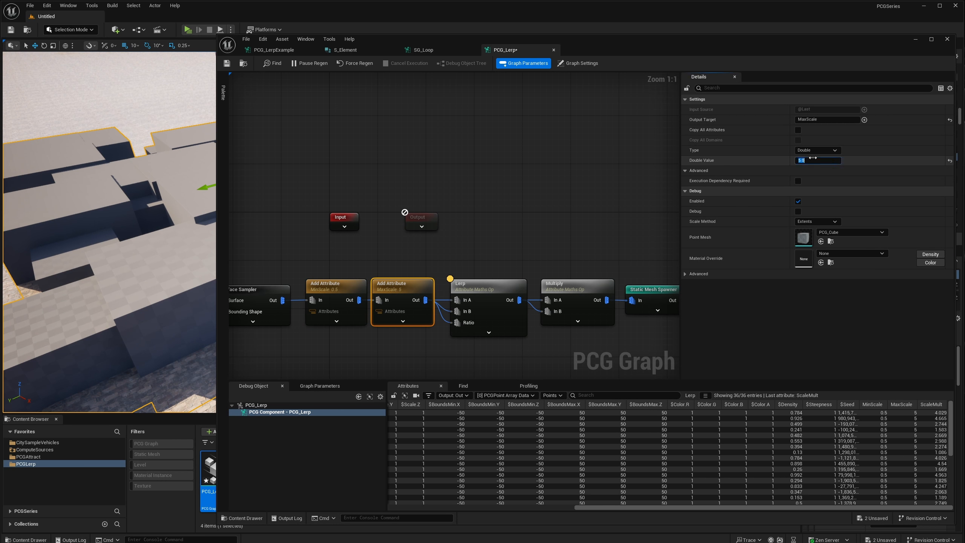
{"action": "type", "text": "2"}
{"action": "key", "text": "Return"}
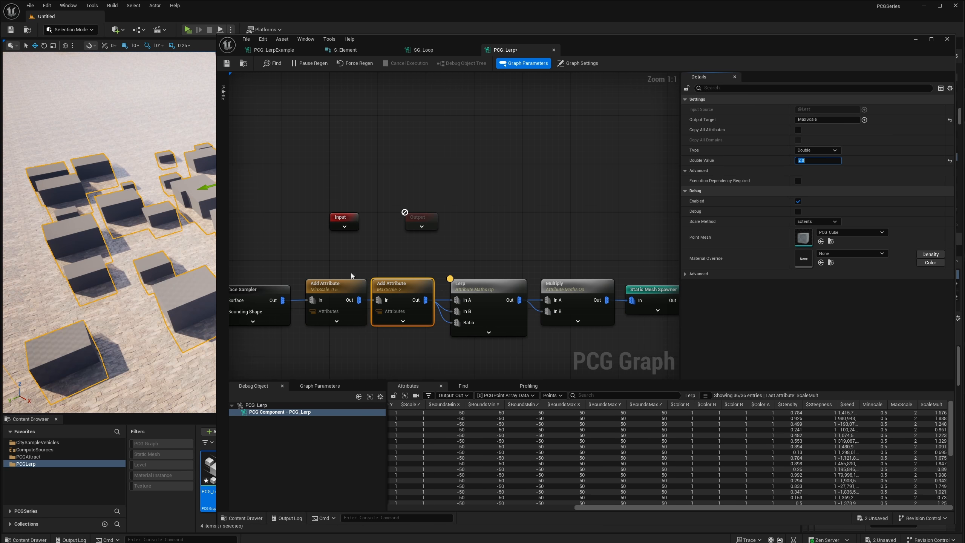
Review the node chain from the Surface Sampler through the MinScale, MaxScale, Lerp and Multiply nodes to the Static Mesh Spawner.
{"action": "left_click_drag", "start_coordinate": [345, 285], "coordinate": [339, 285]}
{"action": "left_click", "coordinate": [401, 304]}
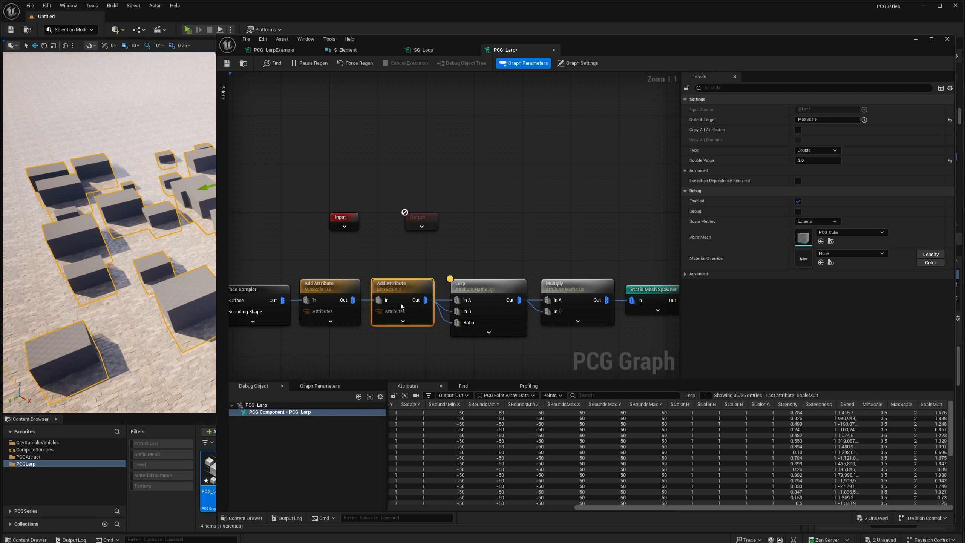
{"action": "scroll", "coordinate": [400, 304], "scroll_direction": "down", "scroll_amount": 1}
{"action": "right_click_drag", "start_coordinate": [493, 286], "coordinate": [504, 261]}
{"action": "left_click", "coordinate": [441, 297]}
{"action": "left_click", "coordinate": [307, 282]}
{"action": "left_click", "coordinate": [514, 298]}
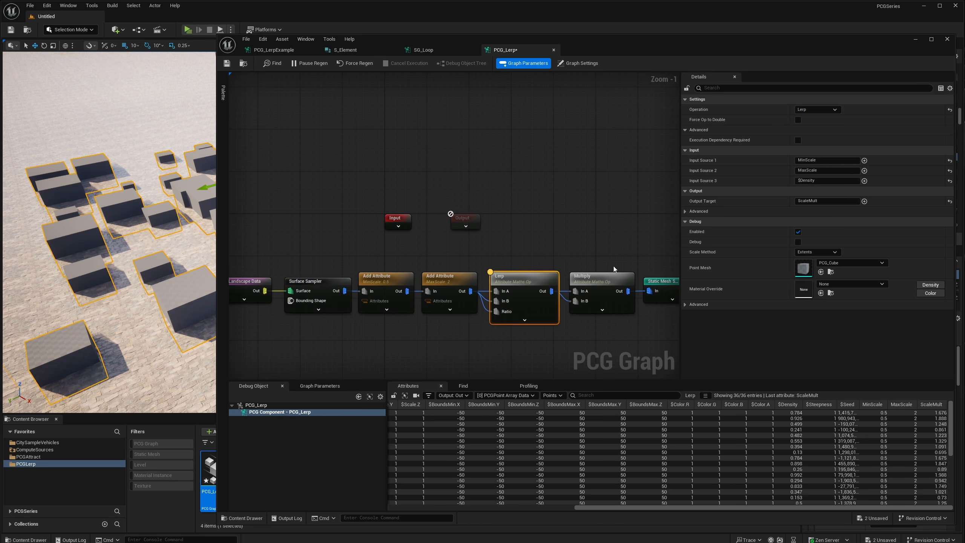
{"action": "right_click_drag", "start_coordinate": [614, 265], "coordinate": [564, 261]}
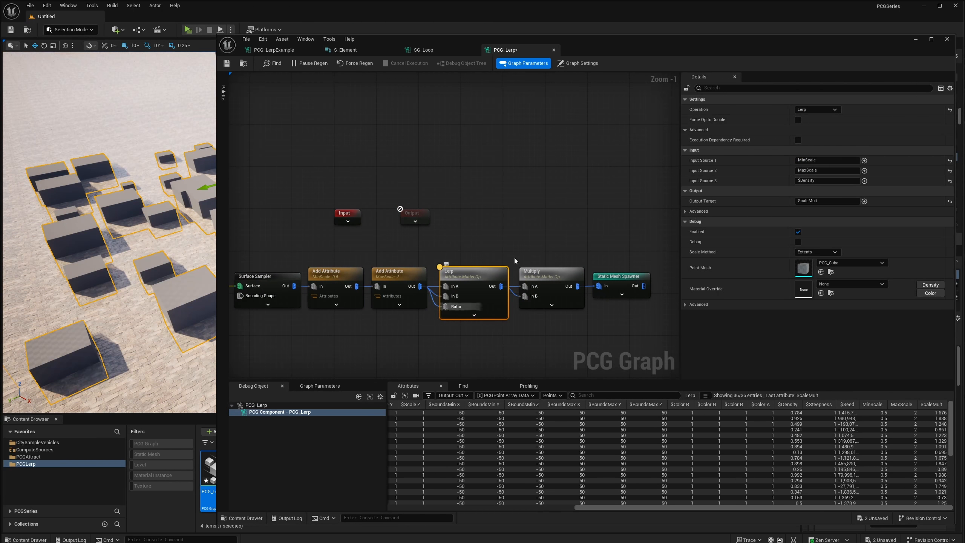
{"action": "right_click_drag", "start_coordinate": [519, 238], "coordinate": [464, 248]}
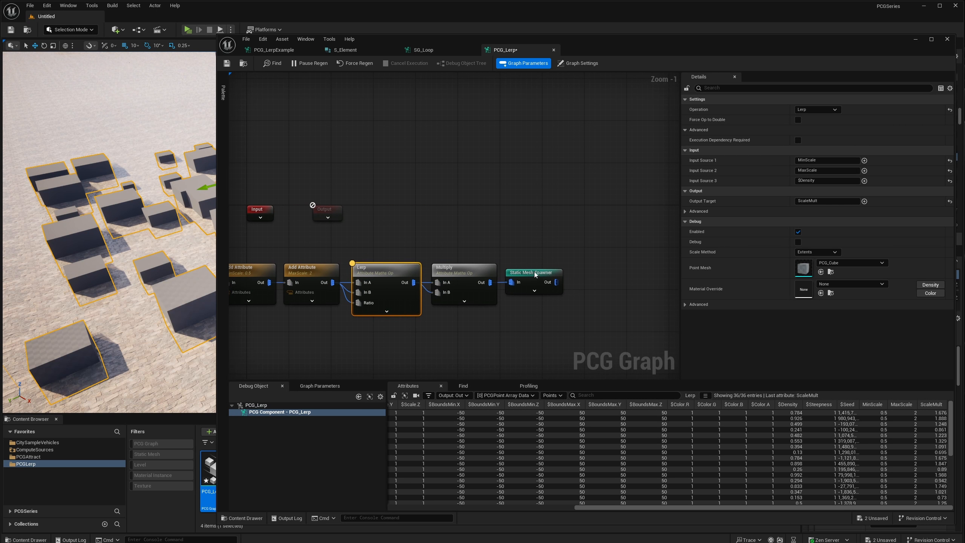
Move the Static Mesh Spawner farther from the Multiply node to leave room between them.
{"action": "left_click_drag", "start_coordinate": [534, 271], "coordinate": [607, 278]}
{"action": "right_click_drag", "start_coordinate": [607, 278], "coordinate": [651, 269]}
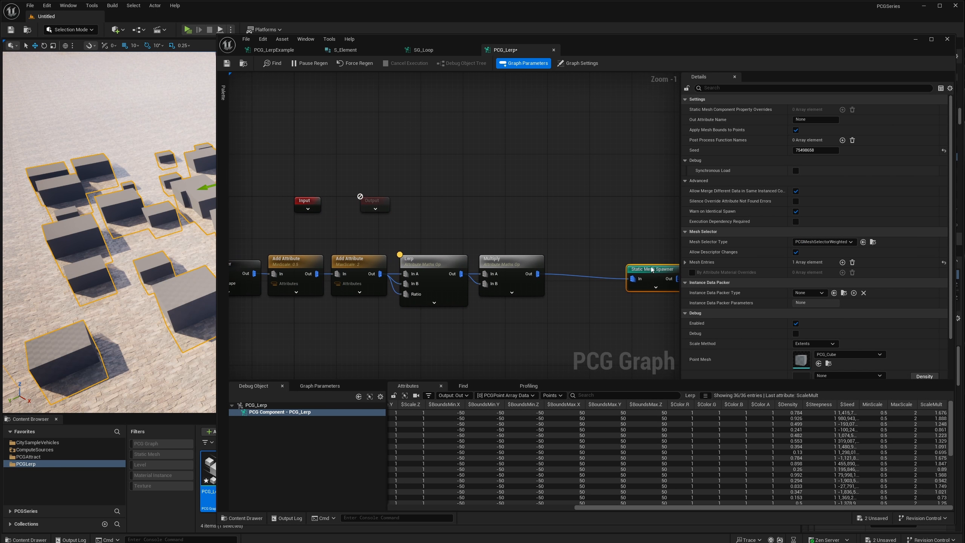
{"action": "right_click_drag", "start_coordinate": [428, 260], "coordinate": [463, 252]}
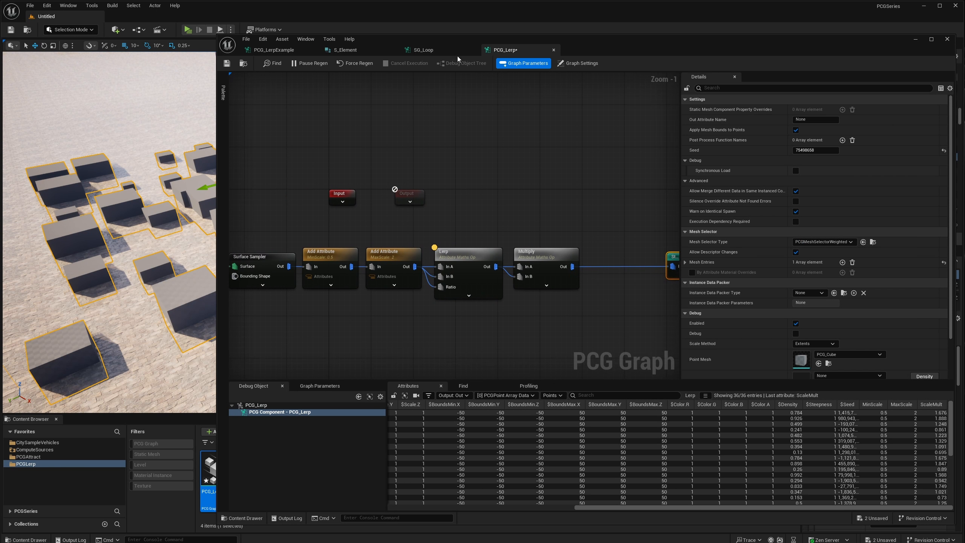
{"action": "mouse_move", "coordinate": [469, 43]}
{"action": "left_mouse_down"}
{"action": "mouse_move", "coordinate": [455, 50]}
{"action": "mouse_move", "coordinate": [621, 48]}
{"action": "mouse_move", "coordinate": [459, 49]}
{"action": "mouse_move", "coordinate": [483, 55]}
{"action": "left_mouse_up"}
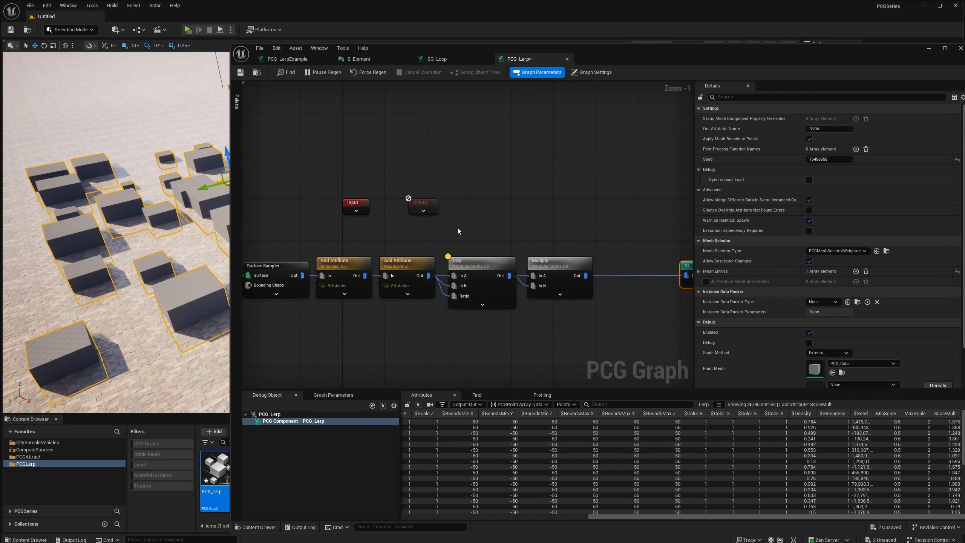
{"action": "right_click_drag", "start_coordinate": [501, 295], "coordinate": [454, 297]}
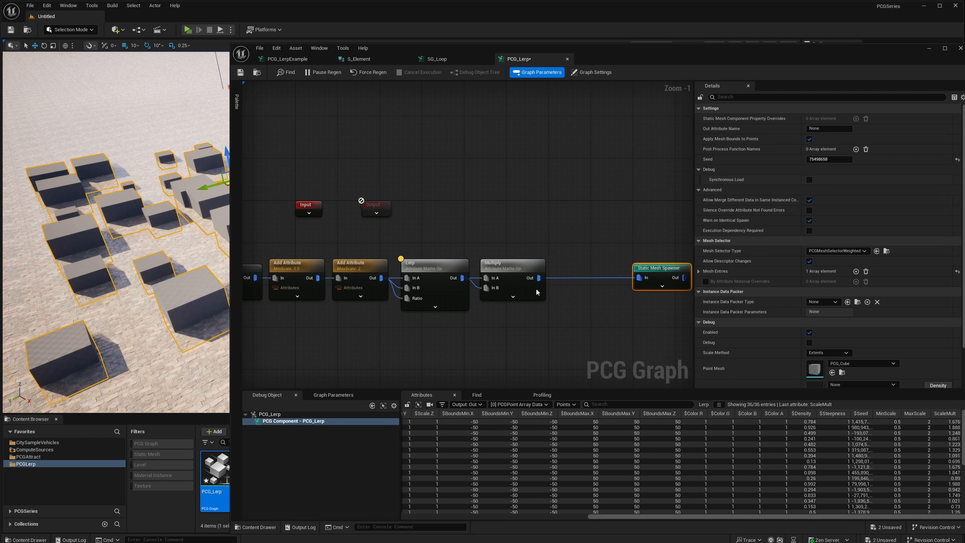
Add a Transform Points node fed by the Multiply output and place it above the connection to the Static Mesh Spawner.
{"action": "left_click_drag", "start_coordinate": [564, 301], "coordinate": [564, 300]}
{"action": "type", "text": "trans"}
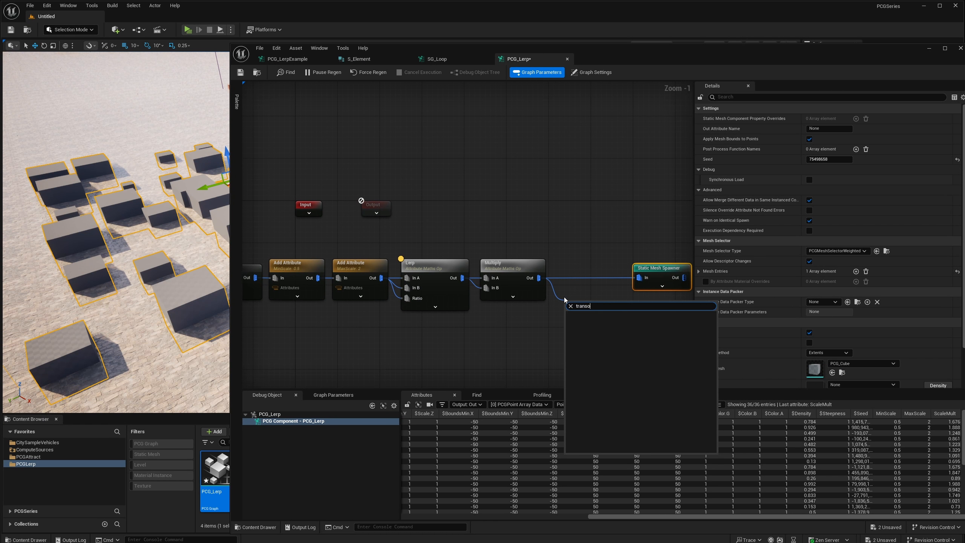
{"action": "type", "text": "form po"}
{"action": "key", "text": "Return"}
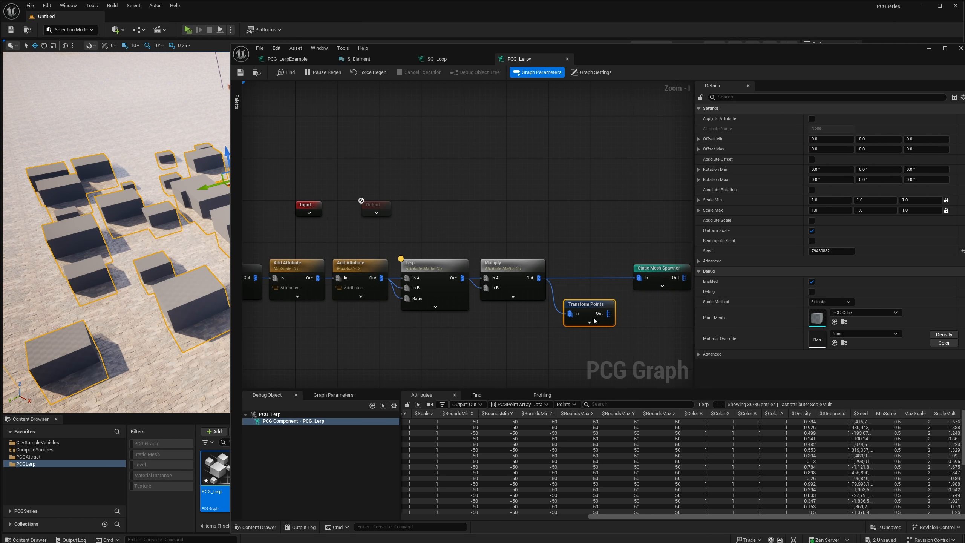
{"action": "right_click_drag", "start_coordinate": [611, 274], "coordinate": [581, 267]}
{"action": "left_click_drag", "start_coordinate": [544, 300], "coordinate": [544, 213]}
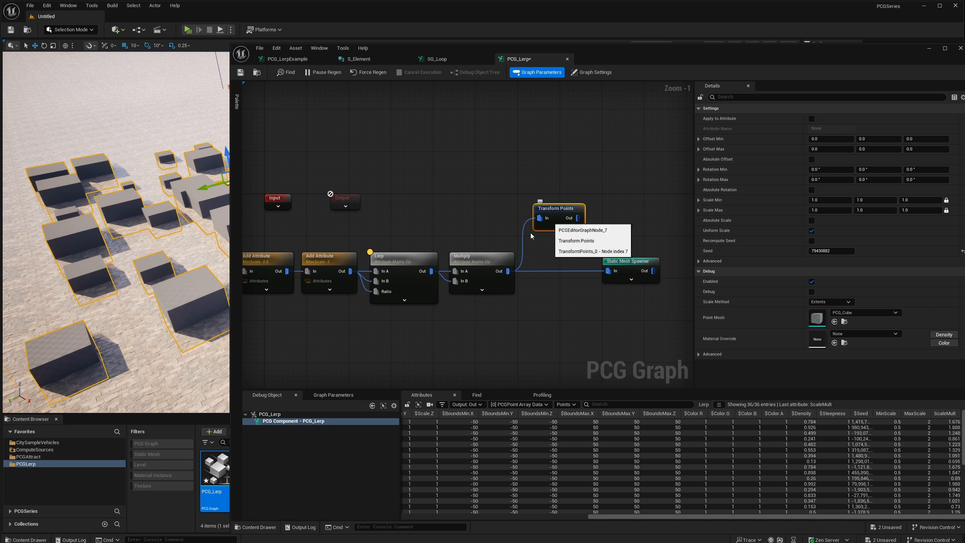
Move the Get Landscape Data and Surface Sampler nodes away from the MinScale node to open a gap.
{"action": "right_click_drag", "start_coordinate": [438, 244], "coordinate": [565, 243]}
{"action": "right_click_drag", "start_coordinate": [392, 292], "coordinate": [432, 286]}
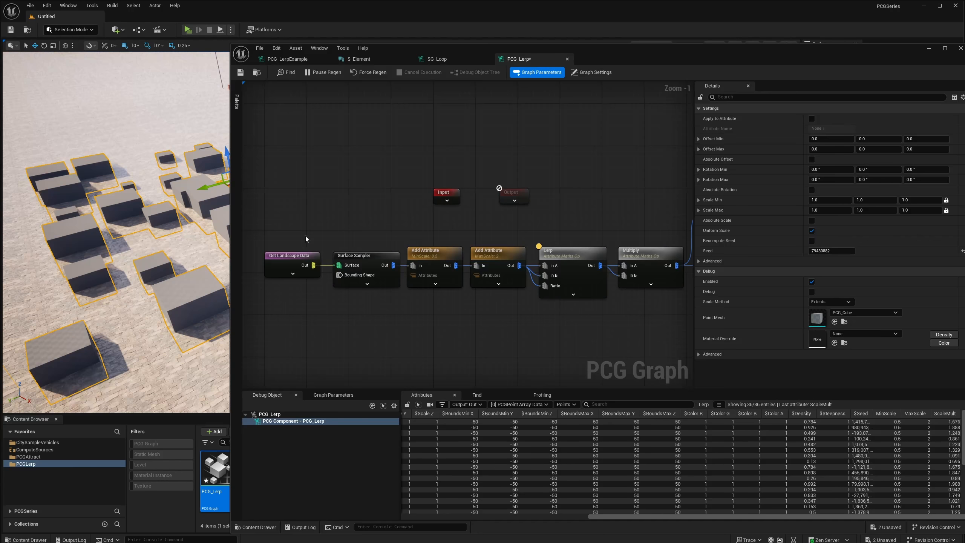
{"action": "left_click_drag", "start_coordinate": [306, 238], "coordinate": [307, 263]}
{"action": "right_click_drag", "start_coordinate": [316, 243], "coordinate": [403, 238]}
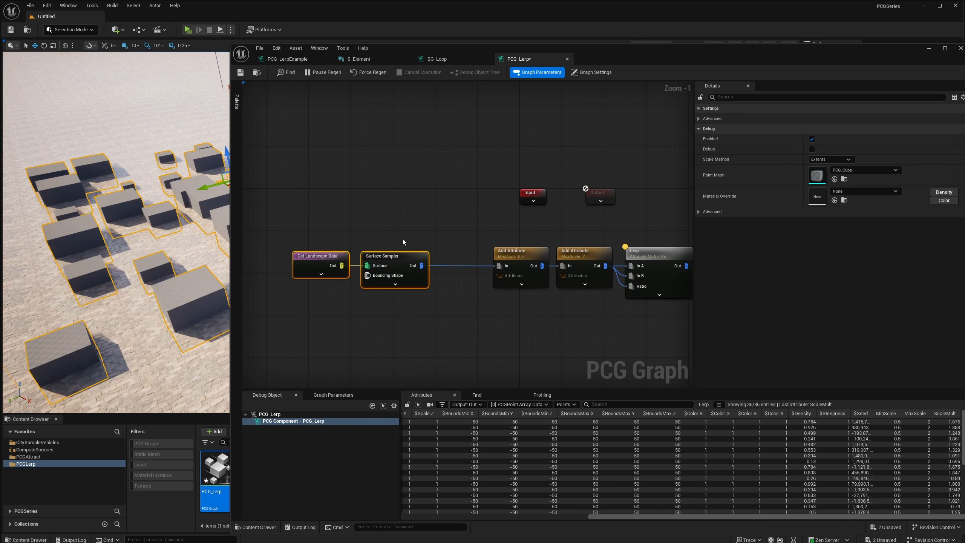
Duplicate the MinScale and MaxScale Add Attribute nodes and the Surface Sampler, placing the copies below the originals.
{"action": "right_click_drag", "start_coordinate": [448, 272], "coordinate": [397, 265]}
{"action": "left_click_drag", "start_coordinate": [388, 240], "coordinate": [375, 328]}
{"action": "key", "text": "ctrl+d"}
{"action": "right_click_drag", "start_coordinate": [281, 230], "coordinate": [372, 242]}
{"action": "left_click", "coordinate": [392, 276]}
{"action": "key", "text": "ctrl+d"}
{"action": "left_click_drag", "start_coordinate": [437, 331], "coordinate": [384, 335]}
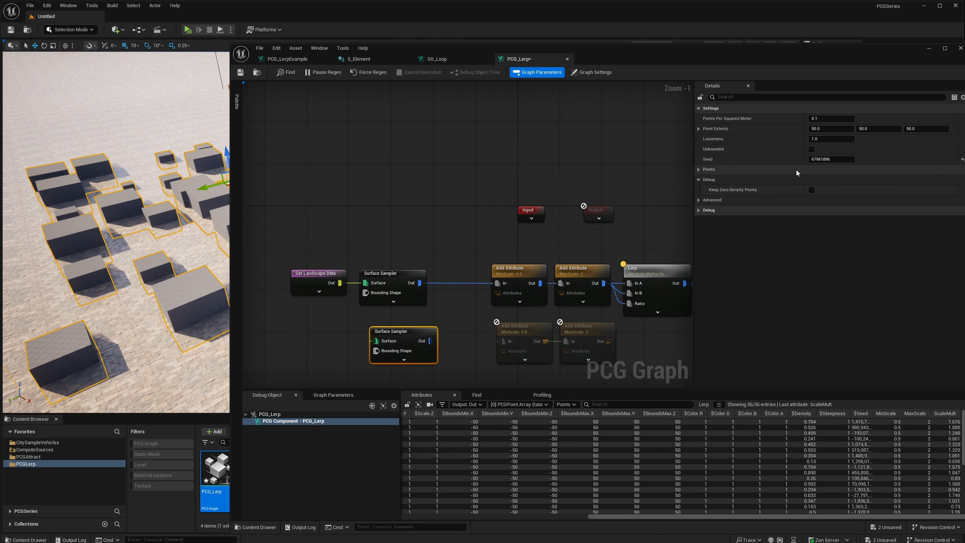
Wire the copied Surface Sampler between Get Landscape Data and the copied MinScale node, and set that MinScale value to 0.2.
{"action": "left_click_drag", "start_coordinate": [340, 282], "coordinate": [503, 342]}
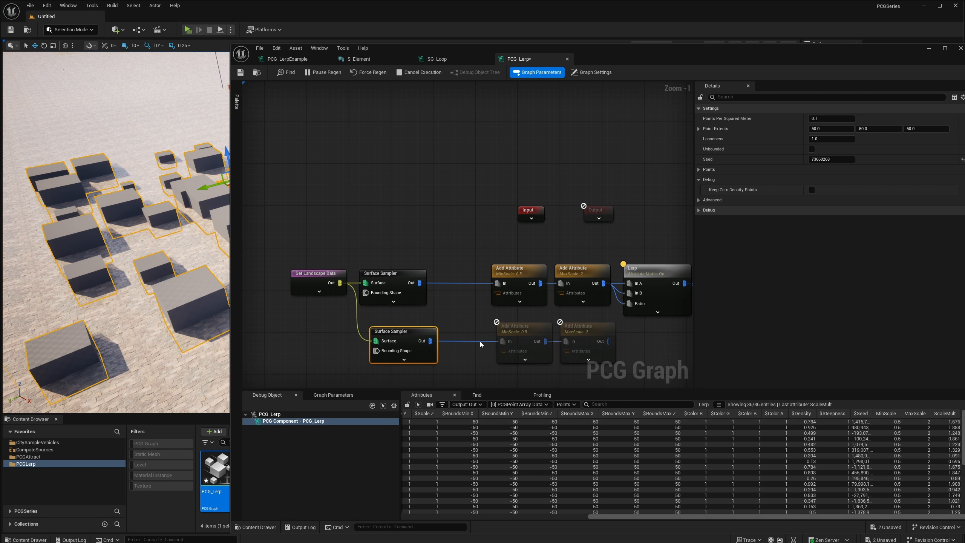
{"action": "left_click_drag", "start_coordinate": [429, 338], "coordinate": [413, 338]}
{"action": "left_click", "coordinate": [537, 336]}
{"action": "right_click_drag", "start_coordinate": [524, 322], "coordinate": [452, 322]}
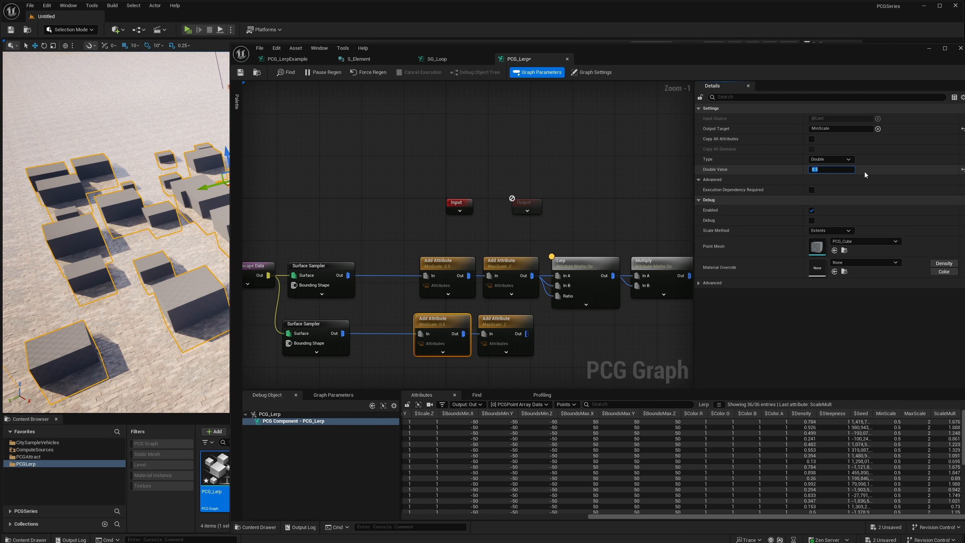
{"action": "type", "text": "0.2"}
{"action": "key", "text": "Return"}
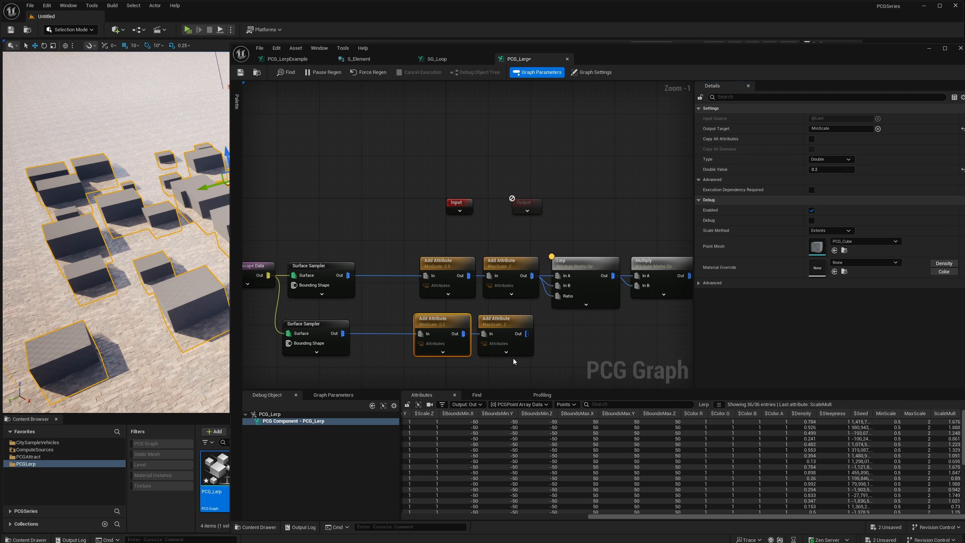
Set the copied MaxScale value to 1.0 and connect its output to the Lerp node's In A, In B and Ratio inputs.
{"action": "left_click", "coordinate": [509, 346]}
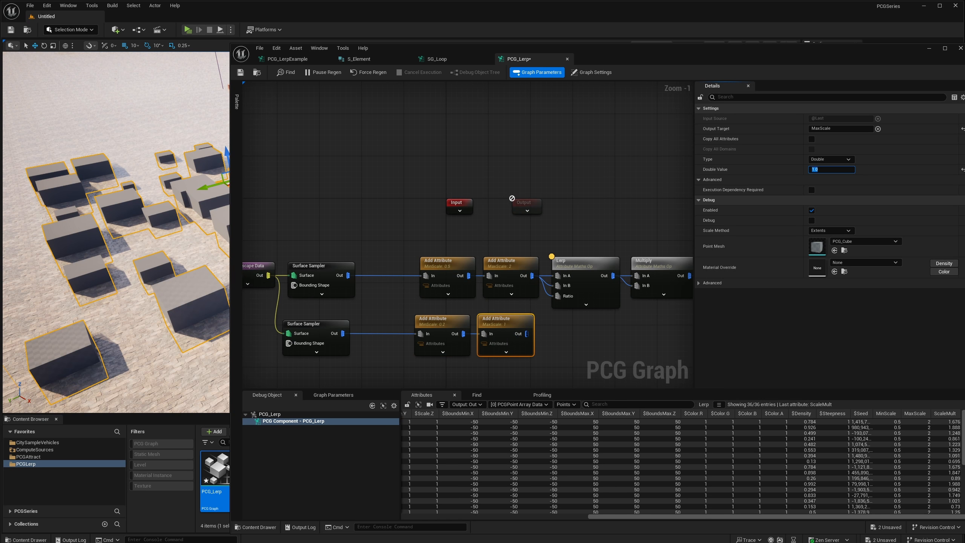
{"action": "left_click_drag", "start_coordinate": [527, 333], "coordinate": [558, 296]}
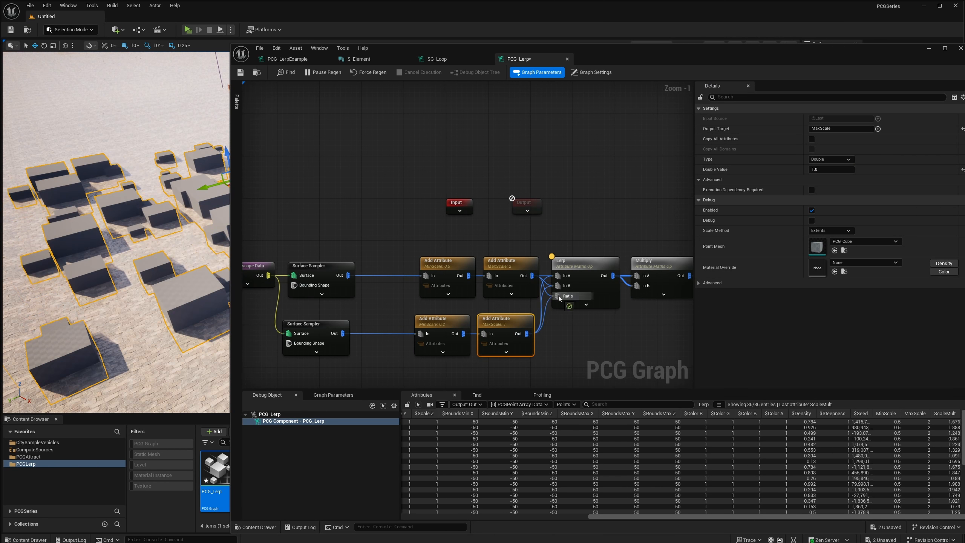
Set the copied Surface Sampler's points per squared meter to 0.5.
{"action": "left_click", "coordinate": [304, 323]}
{"action": "left_click", "coordinate": [840, 118]}
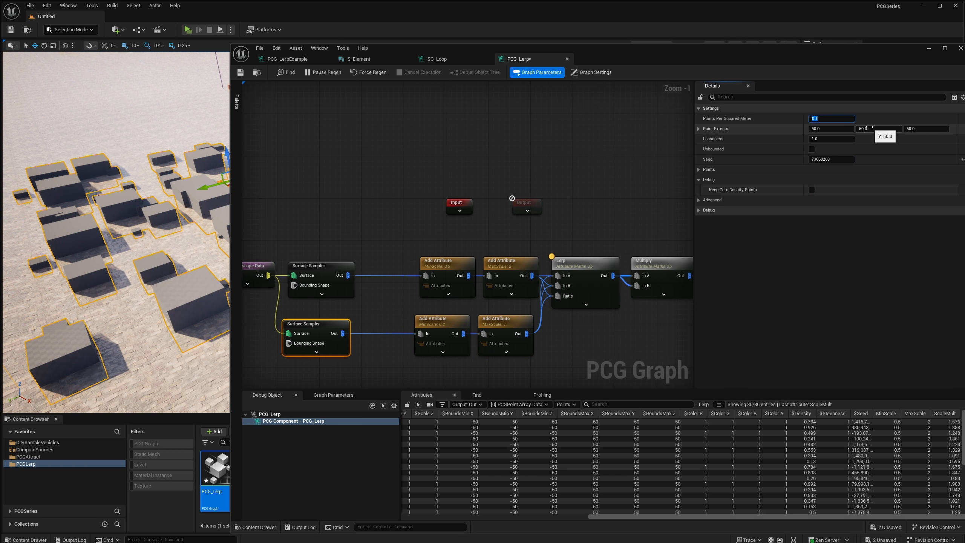
{"action": "type", "text": ".5"}
{"action": "key", "text": "Return"}
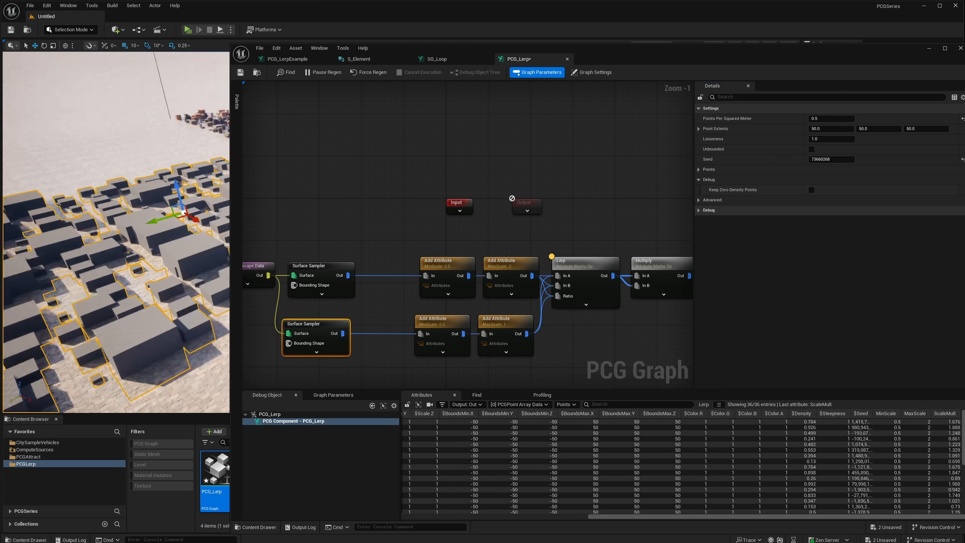
Set the copied MaxScale node's double value to 0.5.
{"action": "left_click", "coordinate": [505, 344]}
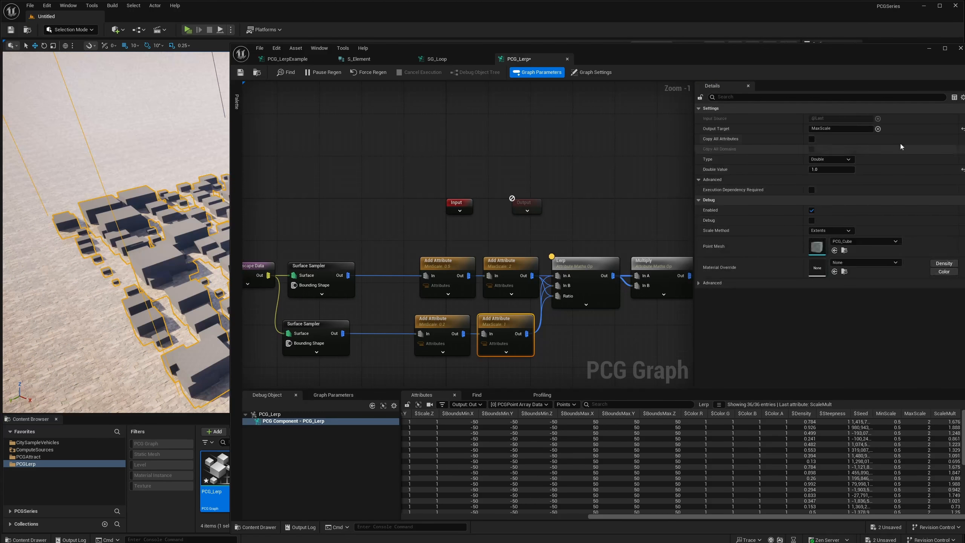
{"action": "left_click", "coordinate": [831, 170]}
{"action": "key", "text": "Return"}
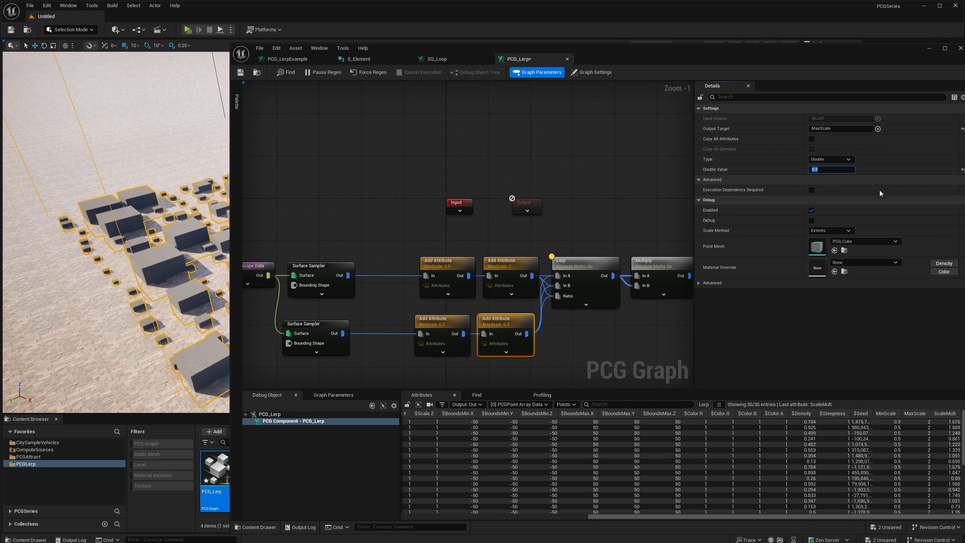
{"action": "left_click", "coordinate": [437, 351]}
Move the graph window aside to uncover the level and examine the large and small cubes together.
{"action": "left_click_drag", "start_coordinate": [580, 49], "coordinate": [896, 63]}
{"action": "right_click_drag", "start_coordinate": [365, 213], "coordinate": [323, 194]}
{"action": "key", "text": "w"}
{"action": "right_click_drag", "start_coordinate": [372, 307], "coordinate": [406, 311]}
Try inserting the Transform Points node into the connection between Multiply and the Static Mesh Spawner.
{"action": "right_click_drag", "start_coordinate": [814, 285], "coordinate": [640, 269]}
{"action": "right_click_drag", "start_coordinate": [860, 267], "coordinate": [797, 263]}
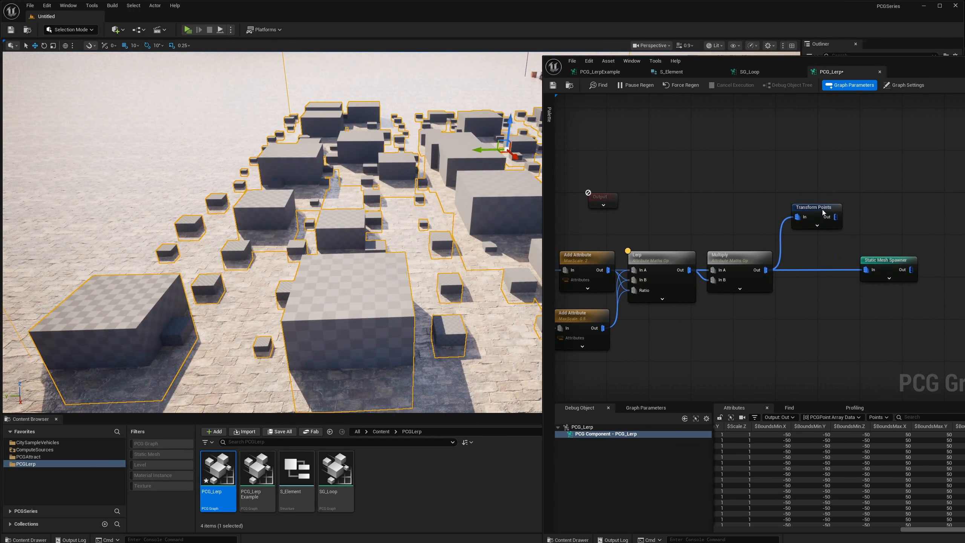
{"action": "left_click_drag", "start_coordinate": [822, 210], "coordinate": [941, 267]}
{"action": "left_click", "coordinate": [866, 270], "text": "alt"}
{"action": "key", "text": "q"}
{"action": "mouse_move", "coordinate": [334, 238]}
{"action": "right_mouse_down"}
{"action": "mouse_move", "coordinate": [354, 235]}
{"action": "mouse_move", "coordinate": [331, 236]}
{"action": "mouse_move", "coordinate": [327, 246]}
{"action": "mouse_move", "coordinate": [338, 241]}
{"action": "mouse_move", "coordinate": [339, 254]}
{"action": "mouse_move", "coordinate": [336, 236]}
{"action": "right_mouse_up"}
{"action": "scroll", "coordinate": [329, 242], "scroll_direction": "down", "scroll_amount": 1}
{"action": "mouse_move", "coordinate": [827, 270]}
{"action": "left_mouse_down"}
{"action": "mouse_move", "coordinate": [842, 265]}
{"action": "mouse_move", "coordinate": [832, 271]}
{"action": "left_mouse_up"}
Try raising the cubes out of the ground with the Transform Points offset and examine them up close.
{"action": "right_click_drag", "start_coordinate": [335, 236], "coordinate": [324, 285]}
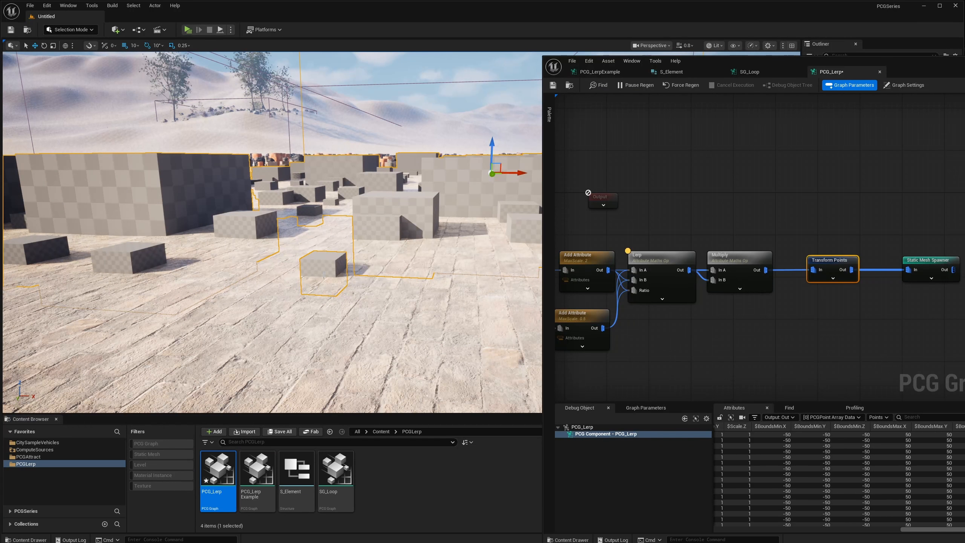
{"action": "right_click_drag", "start_coordinate": [363, 272], "coordinate": [417, 261]}
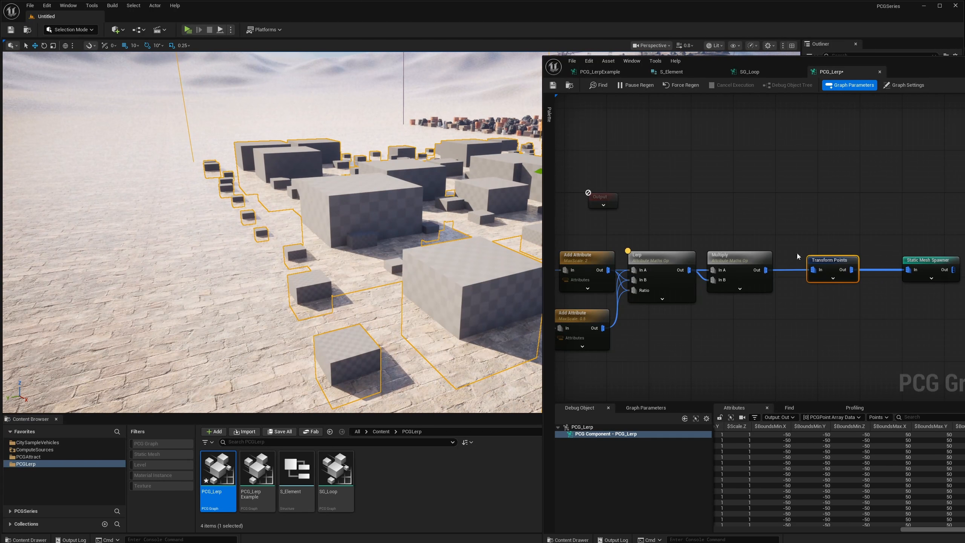
{"action": "left_click_drag", "start_coordinate": [834, 266], "coordinate": [830, 268]}
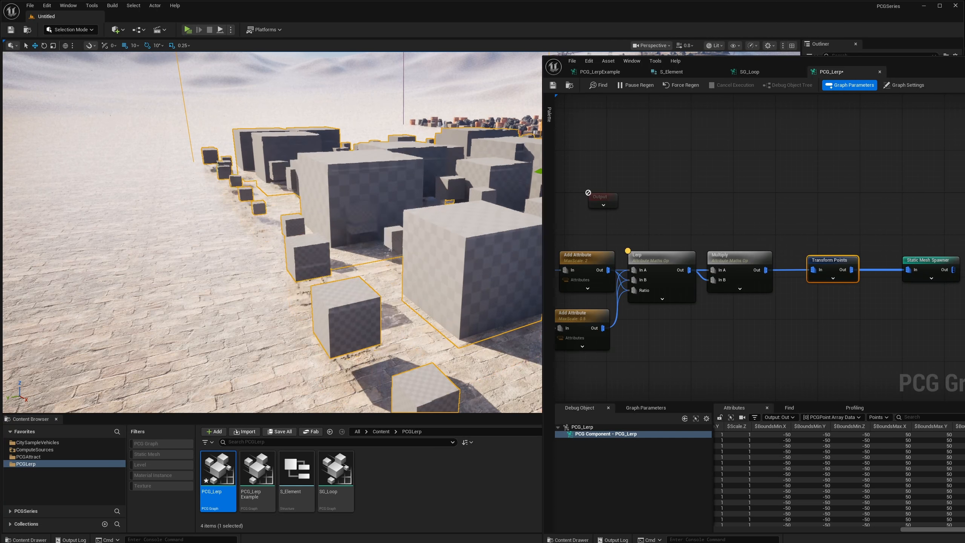
{"action": "right_click_drag", "start_coordinate": [396, 255], "coordinate": [494, 242]}
{"action": "right_click_drag", "start_coordinate": [311, 296], "coordinate": [262, 292]}
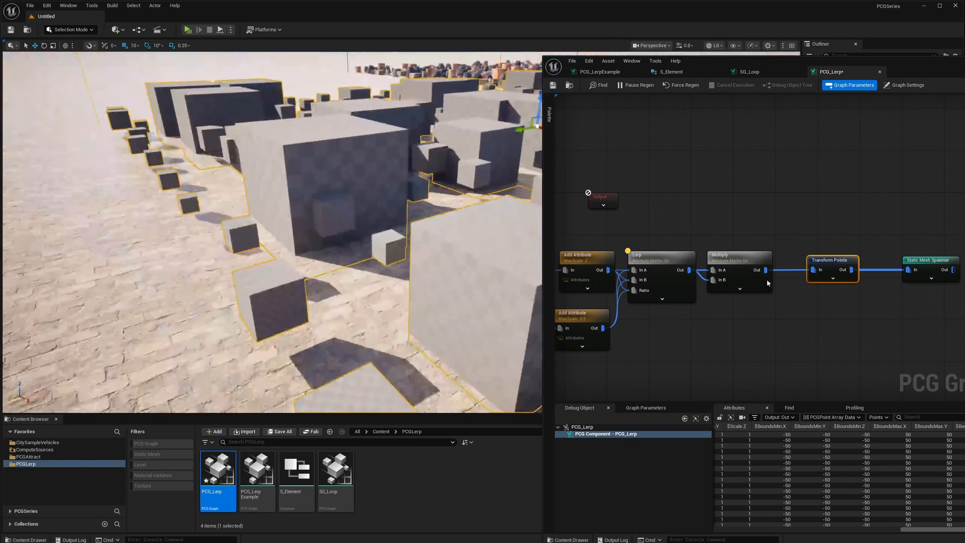
Move Get Landscape Data and both Surface Samplers away from the MinScale nodes to open a gap.
{"action": "right_click_drag", "start_coordinate": [810, 242], "coordinate": [849, 235]}
{"action": "right_click_drag", "start_coordinate": [771, 271], "coordinate": [730, 285]}
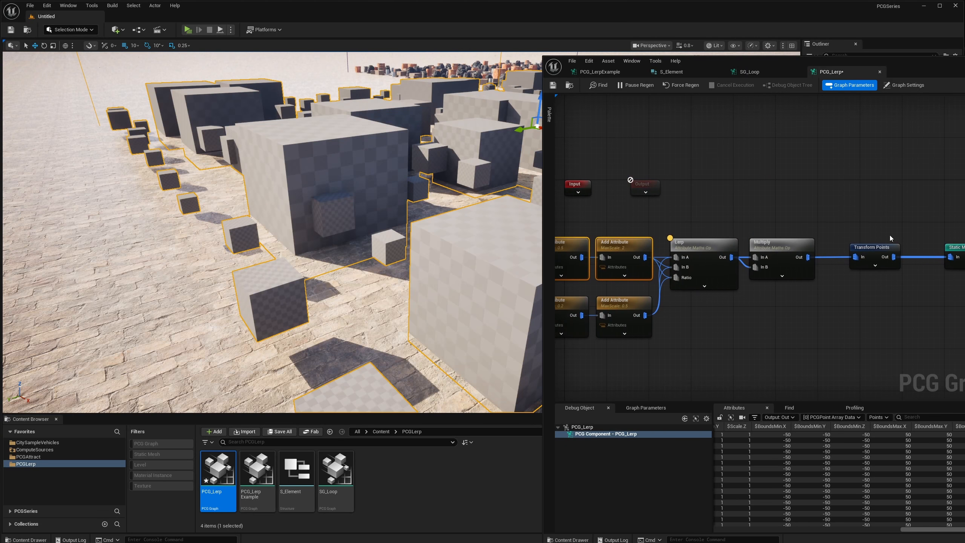
{"action": "right_click_drag", "start_coordinate": [834, 246], "coordinate": [963, 241]}
{"action": "right_click_drag", "start_coordinate": [702, 228], "coordinate": [792, 220]}
{"action": "left_click_drag", "start_coordinate": [728, 212], "coordinate": [629, 303]}
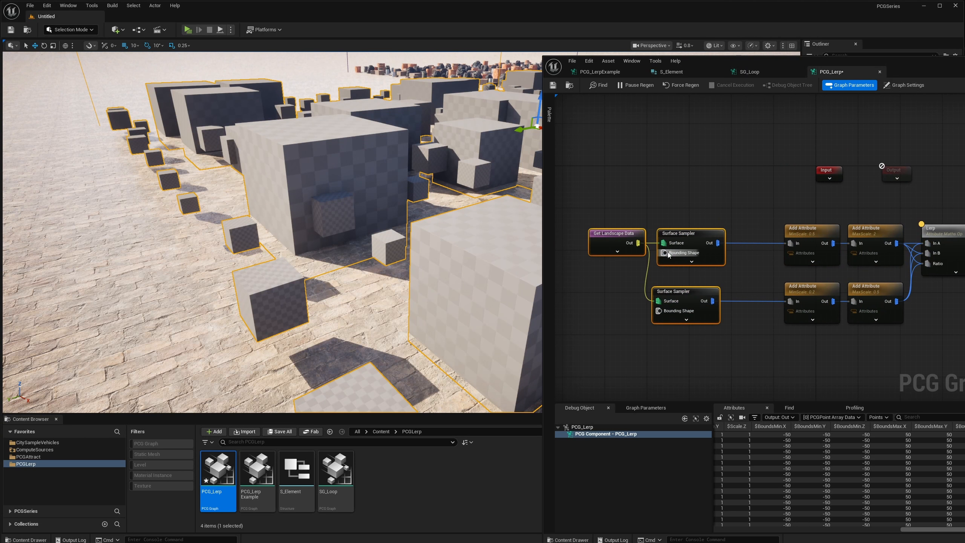
{"action": "left_click_drag", "start_coordinate": [701, 235], "coordinate": [635, 237]}
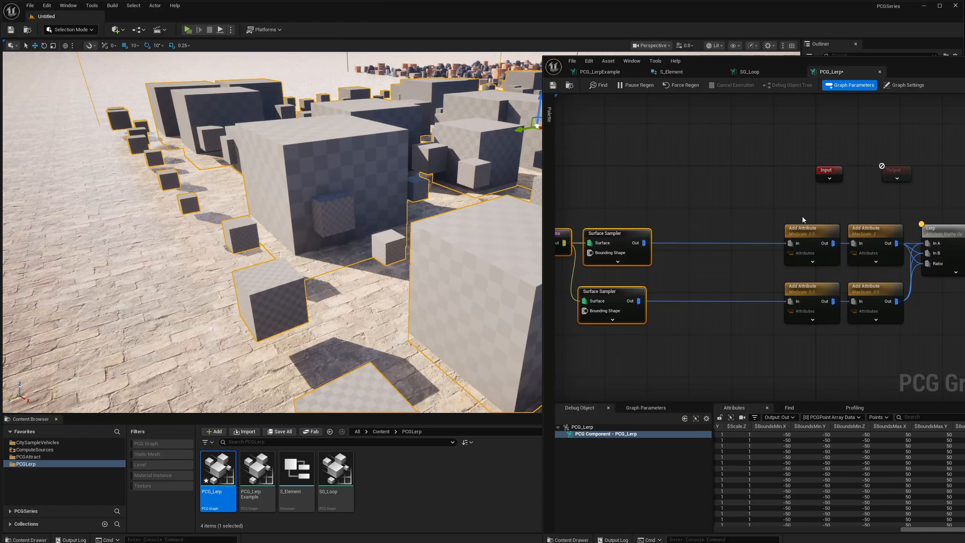
Duplicate both MinScale nodes, place the copies beside the Surface Samplers, and set their output target to MinZ.
{"action": "left_click_drag", "start_coordinate": [801, 210], "coordinate": [801, 305]}
{"action": "key", "text": "ctrl+d"}
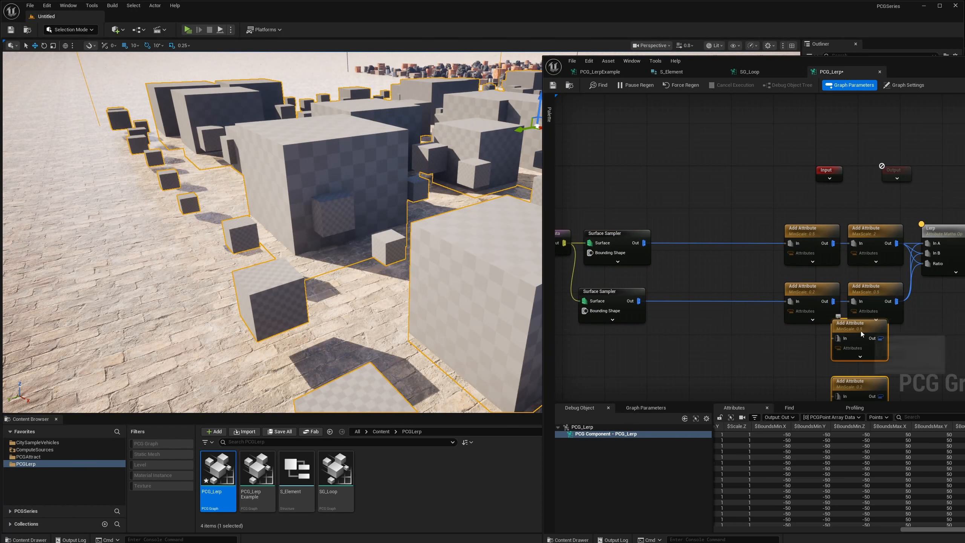
{"action": "left_click_drag", "start_coordinate": [861, 330], "coordinate": [692, 234]}
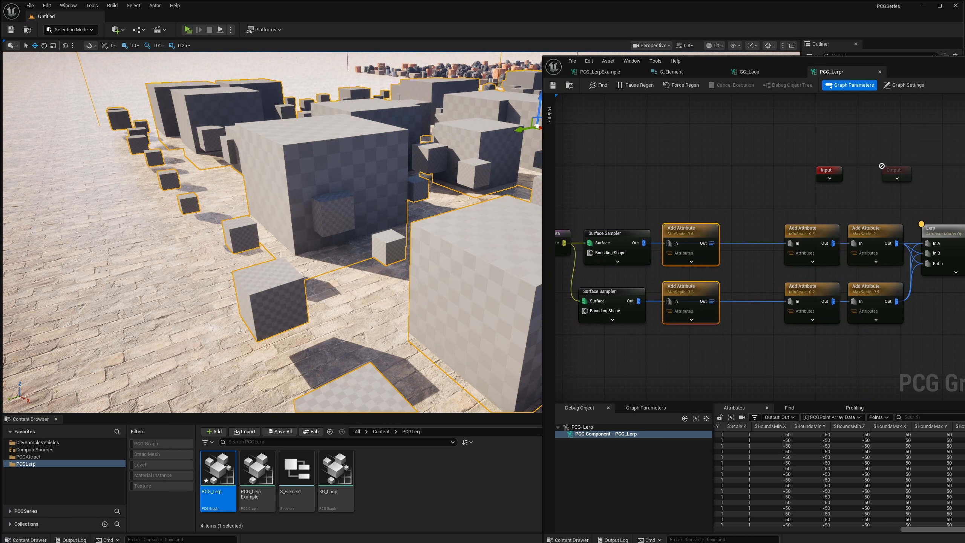
{"action": "key", "text": "e"}
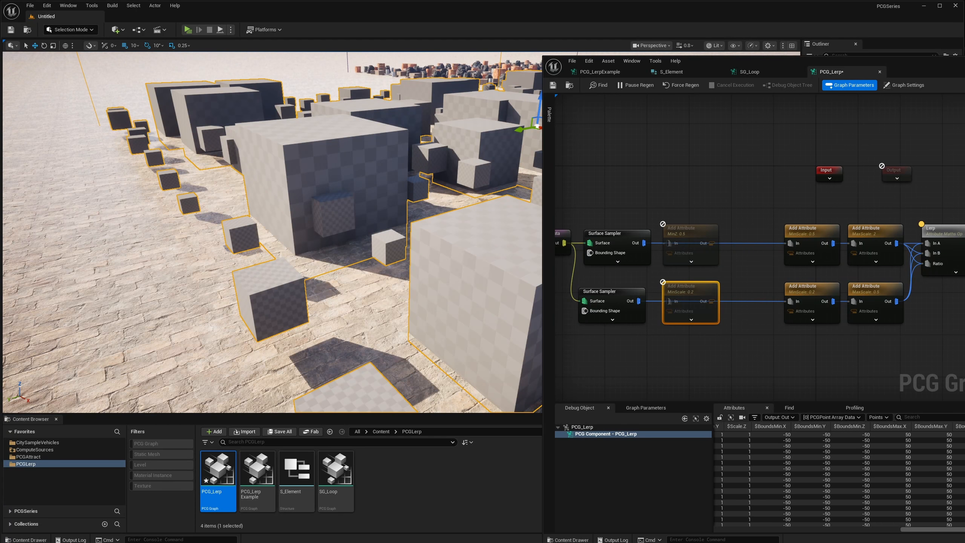
Duplicate both MaxScale nodes, place the copies beside the MinZ nodes, and set their output target to MaxZ.
{"action": "left_click", "coordinate": [777, 220]}
{"action": "left_click_drag", "start_coordinate": [866, 211], "coordinate": [745, 245]}
{"action": "key", "text": "ctrl+d"}
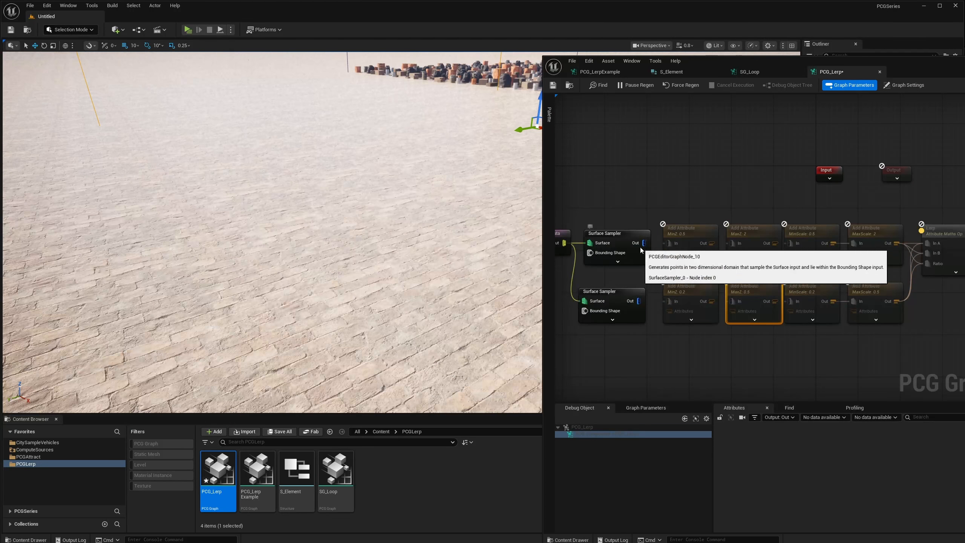
Connect each Surface Sampler through its MinZ and MaxZ nodes into the matching MinScale node.
{"action": "left_click_drag", "start_coordinate": [642, 243], "coordinate": [669, 243]}
{"action": "left_click_drag", "start_coordinate": [670, 307], "coordinate": [669, 303]}
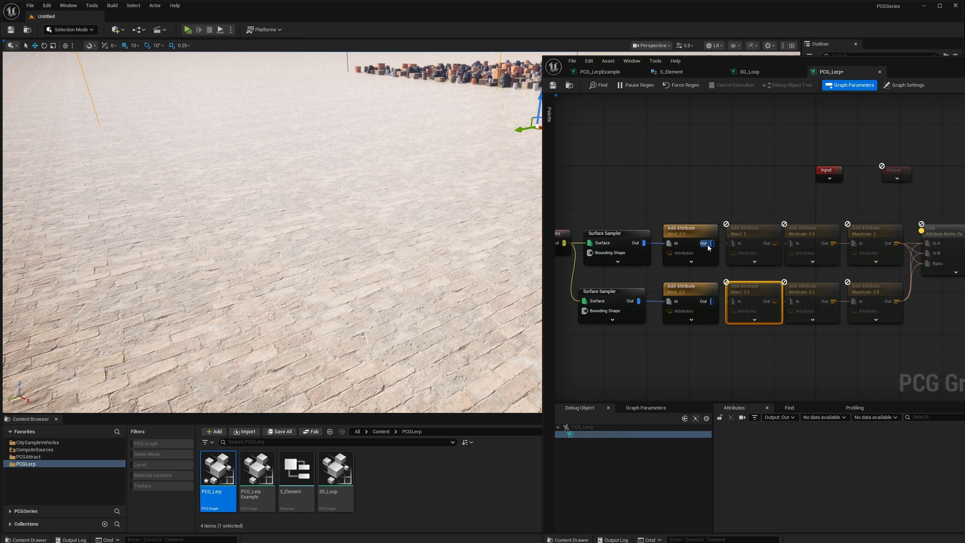
{"action": "left_click_drag", "start_coordinate": [711, 244], "coordinate": [732, 243]}
{"action": "left_click_drag", "start_coordinate": [743, 302], "coordinate": [733, 301]}
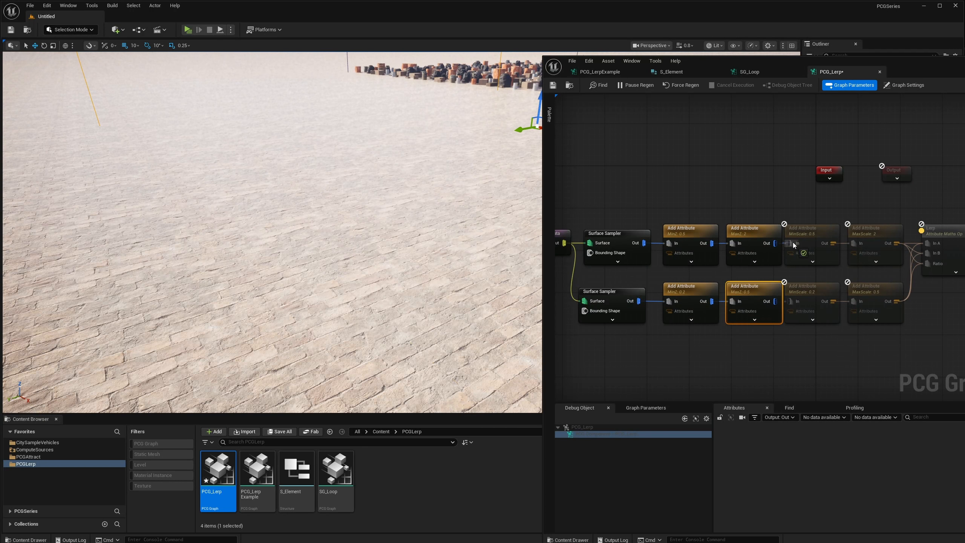
{"action": "left_click_drag", "start_coordinate": [793, 245], "coordinate": [792, 244]}
{"action": "left_click_drag", "start_coordinate": [775, 302], "coordinate": [791, 303]}
Delete the Transform Points node after Multiply.
{"action": "right_click_drag", "start_coordinate": [864, 227], "coordinate": [687, 236]}
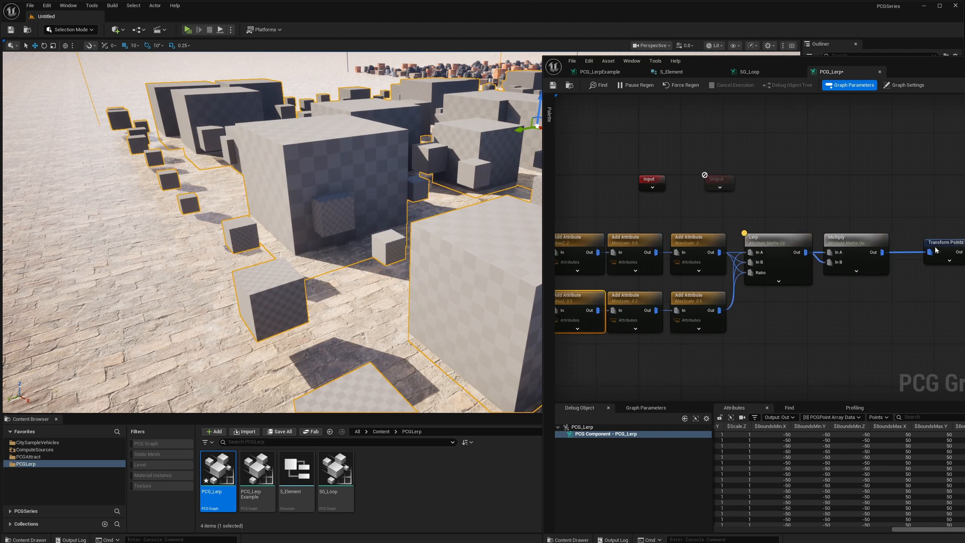
{"action": "right_click_drag", "start_coordinate": [937, 250], "coordinate": [874, 249]}
{"action": "left_click", "coordinate": [881, 259]}
{"action": "key", "text": "Delete"}
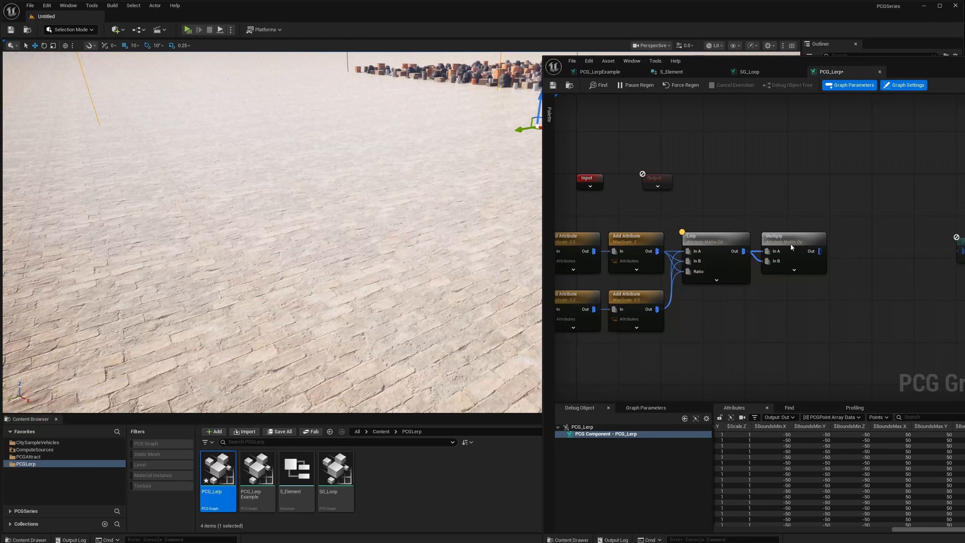
Add a maths Lerp node after Multiply, align it with the row, and feed Multiply's output into In A, In B and Ratio.
{"action": "left_click_drag", "start_coordinate": [820, 252], "coordinate": [853, 249]}
{"action": "type", "text": "add"}
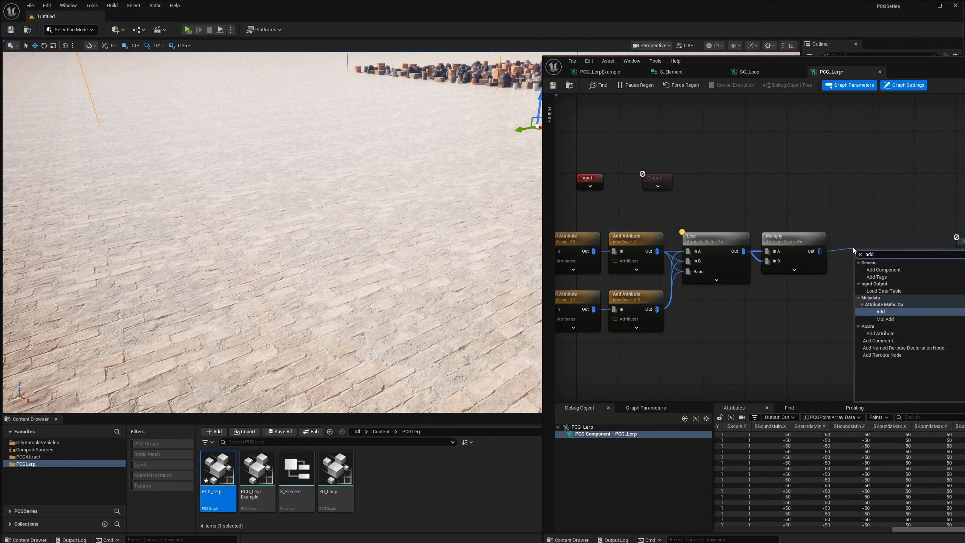
{"action": "key", "text": "BackSpace"}
{"action": "key", "text": "BackSpace"}
{"action": "key", "text": "BackSpace"}
{"action": "type", "text": "lerp"}
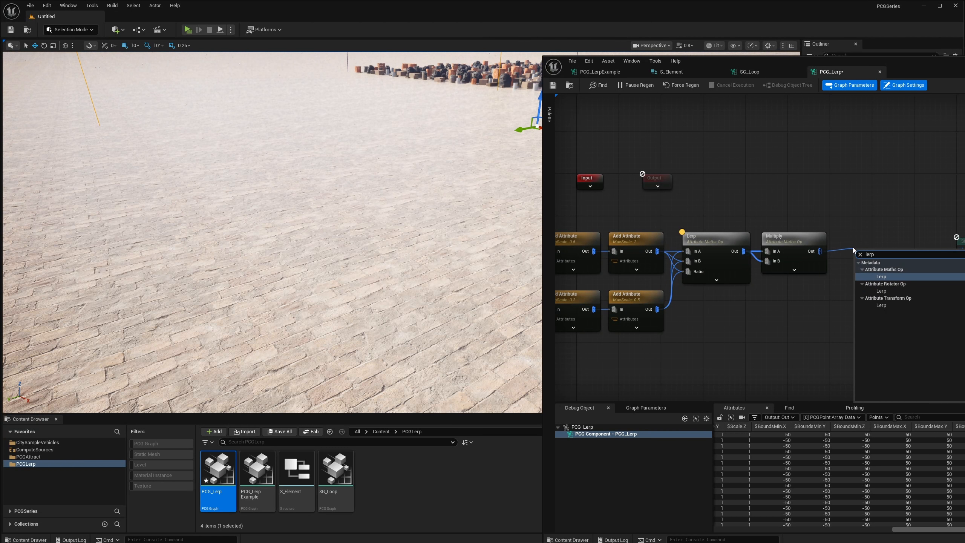
{"action": "key", "text": "Return"}
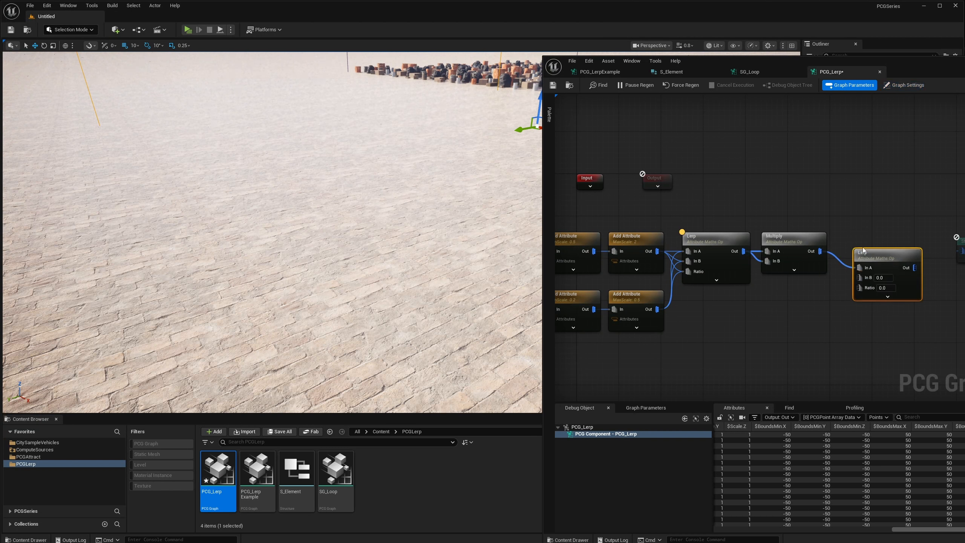
{"action": "left_click_drag", "start_coordinate": [863, 250], "coordinate": [867, 242]}
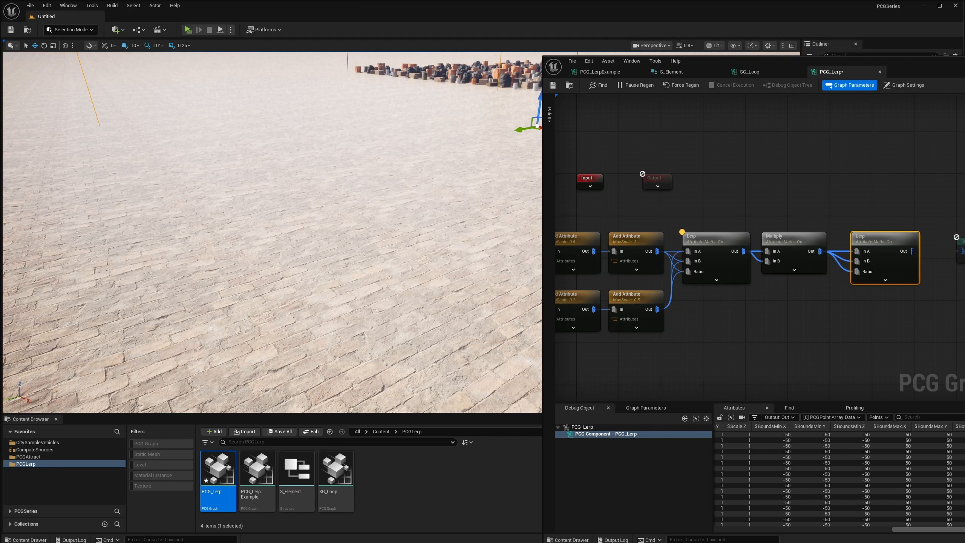
Set the new Lerp node's input sources to MinZ, MaxZ and $Density.
{"action": "left_click_drag", "start_coordinate": [964, 65], "coordinate": [764, 65]}
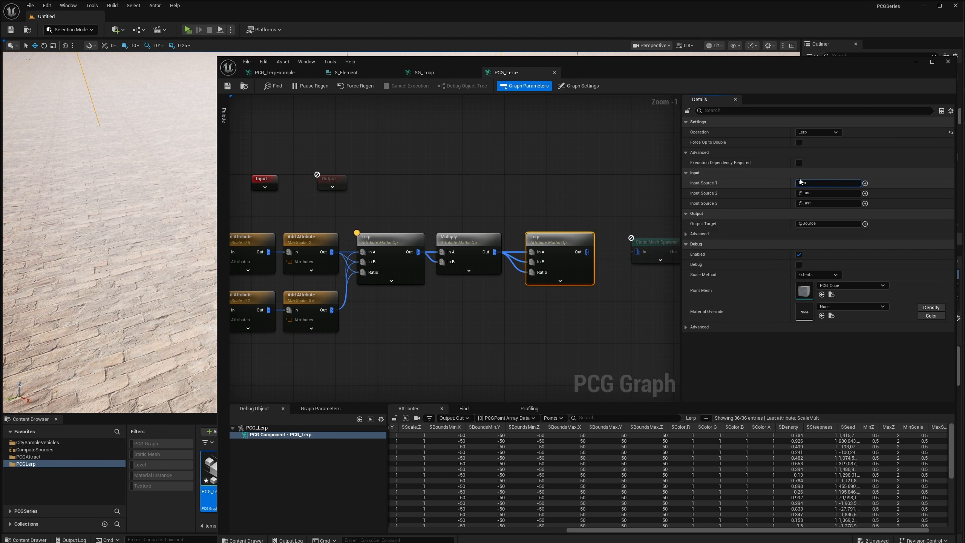
{"action": "left_click", "coordinate": [799, 181]}
{"action": "type", "text": "MinZ"}
{"action": "left_click", "coordinate": [801, 193]}
{"action": "type", "text": "Max"}
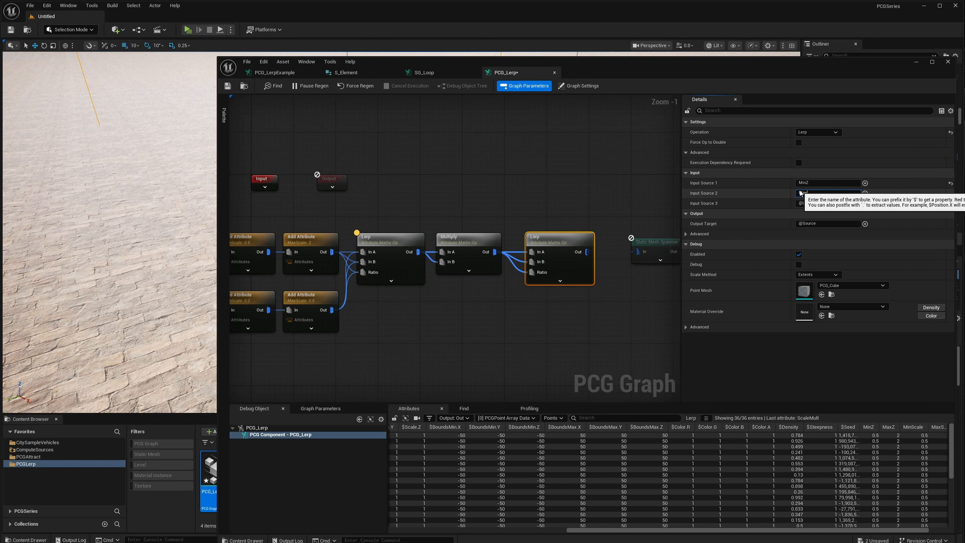
{"action": "type", "text": "Z"}
{"action": "key", "text": "Return"}
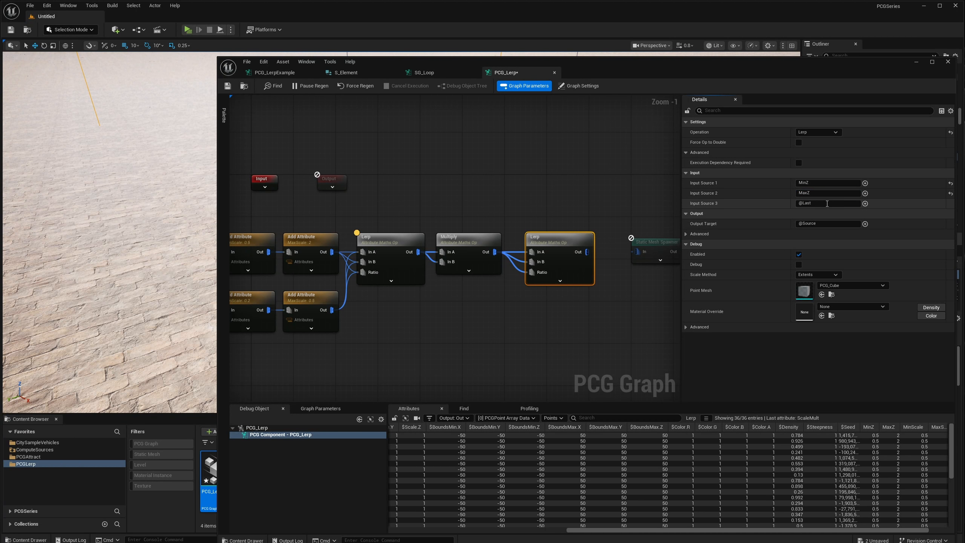
{"action": "left_click", "coordinate": [827, 203]}
{"action": "type", "text": "$"}
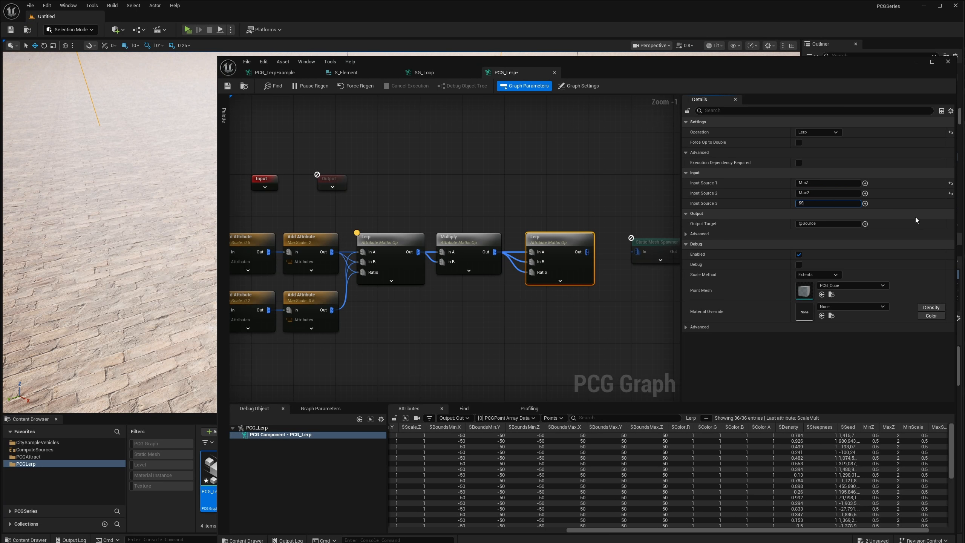
{"action": "type", "text": "Density"}
{"action": "key", "text": "Tab"}
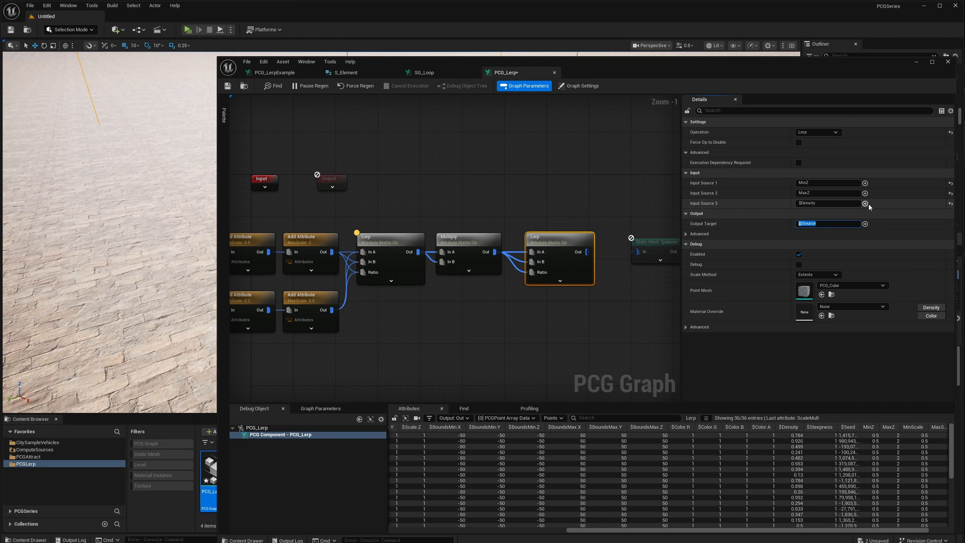
Set the new Lerp node's output target to OffsetZ.
{"action": "type", "text": "OffsetZ"}
{"action": "key", "text": "Return"}
{"action": "right_click_drag", "start_coordinate": [666, 247], "coordinate": [588, 242]}
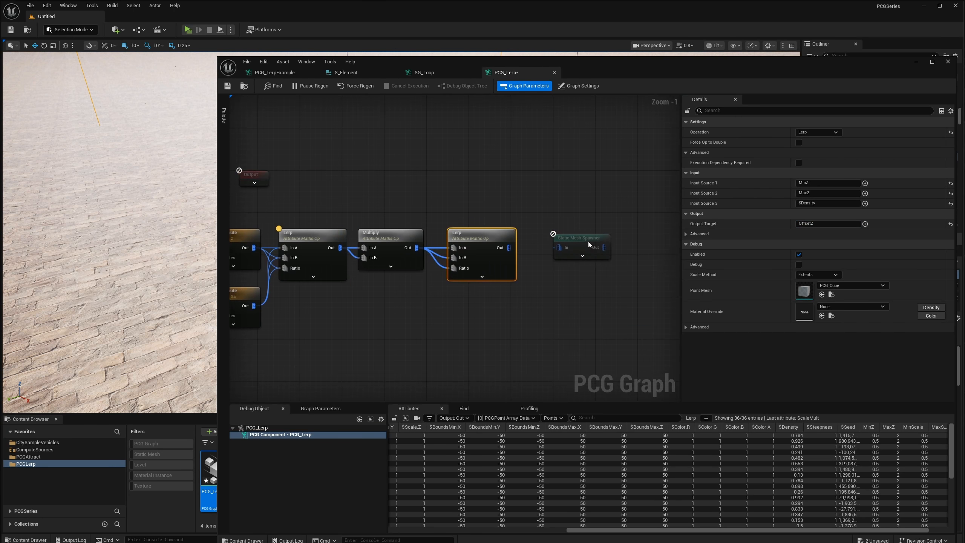
Make room before the Static Mesh Spawner and add a maths Add node after the OffsetZ Lerp, aligned with the row.
{"action": "left_click_drag", "start_coordinate": [589, 244], "coordinate": [641, 249]}
{"action": "type", "text": "add"}
{"action": "left_click_drag", "start_coordinate": [532, 252], "coordinate": [551, 234]}
{"action": "left_click", "coordinate": [555, 312]}
Set the Add node's input sources to $PositionZ and OffsetZ, with the Lerp output feeding both In A and In B.
{"action": "left_click", "coordinate": [828, 173]}
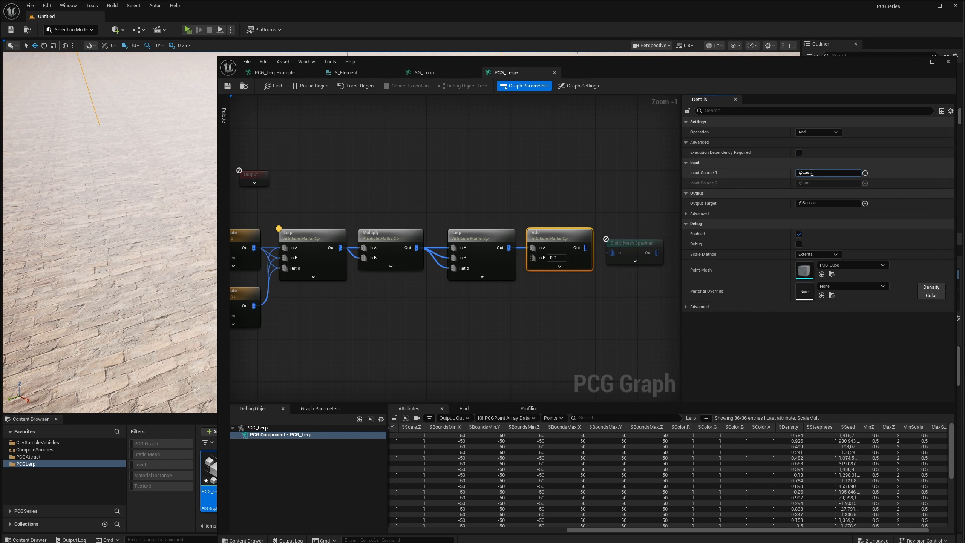
{"action": "type", "text": "$PositionZ"}
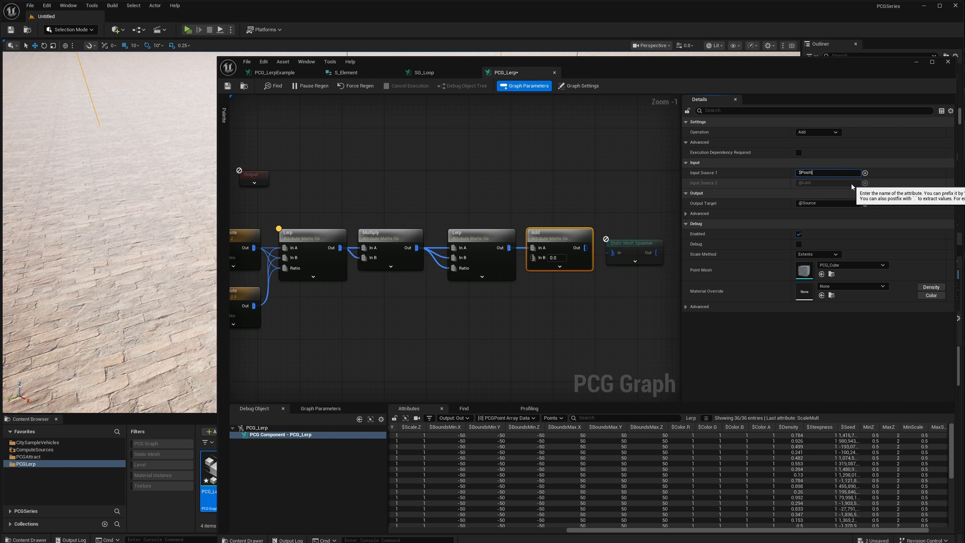
{"action": "key", "text": "Return"}
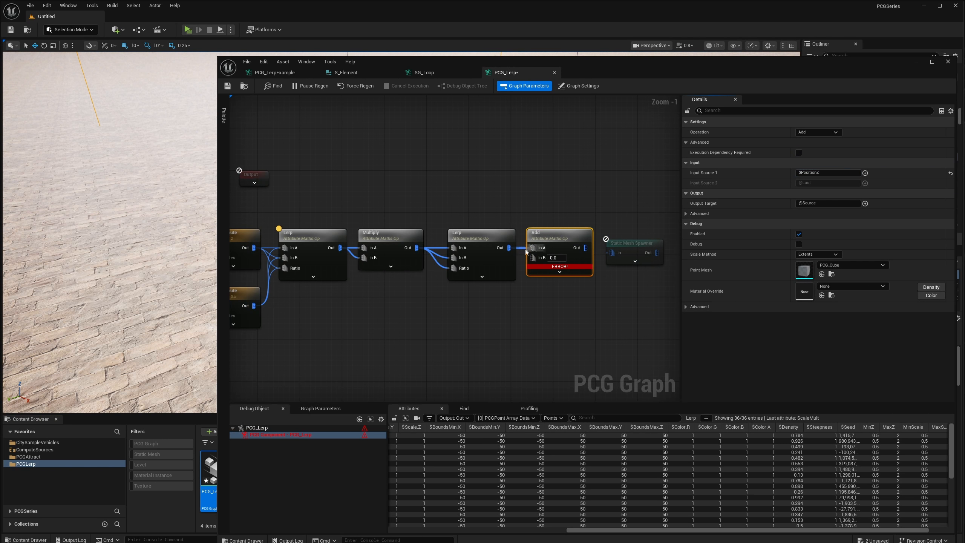
{"action": "left_click", "coordinate": [828, 183]}
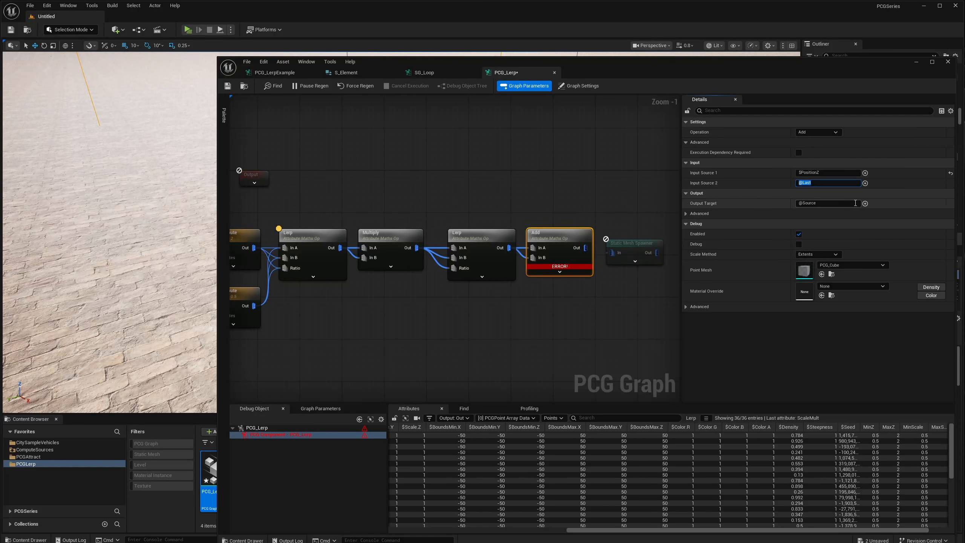
{"action": "type", "text": "0"}
{"action": "type", "text": "ffsetZ"}
{"action": "key", "text": "Return"}
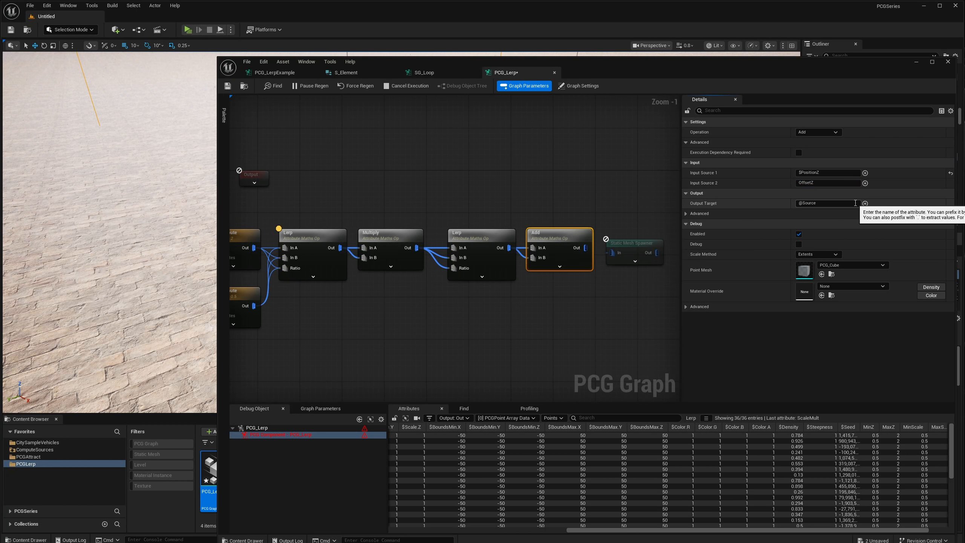
Correct the Add node's first input source to $Position.Z and connect its output to the enabled Static Mesh Spawner.
{"action": "mouse_move", "coordinate": [566, 268]}
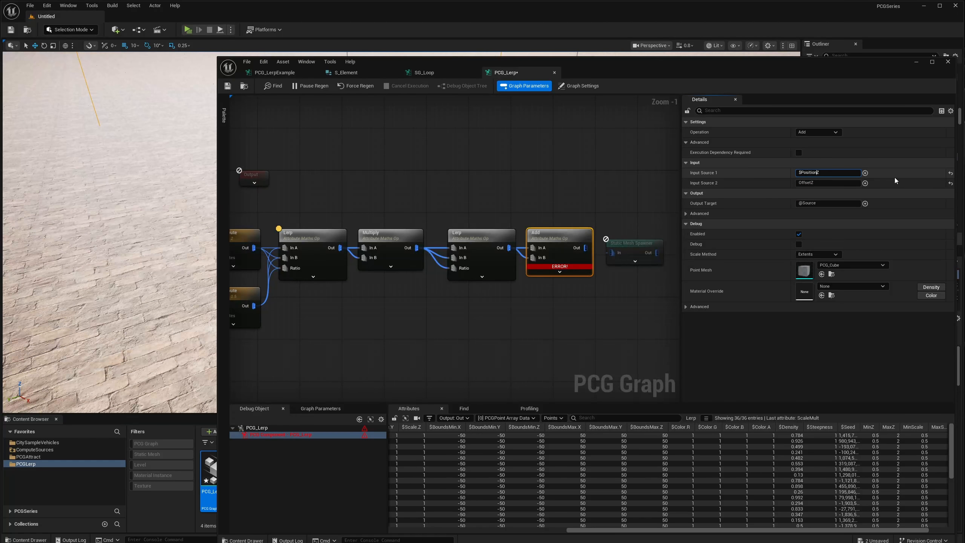
{"action": "type", "text": "."}
{"action": "key", "text": "Return"}
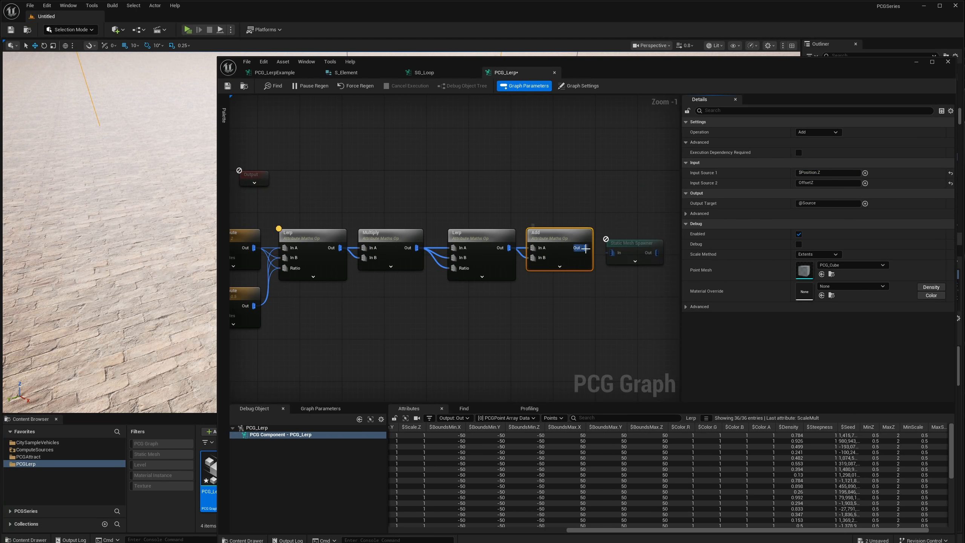
{"action": "left_click", "coordinate": [631, 240]}
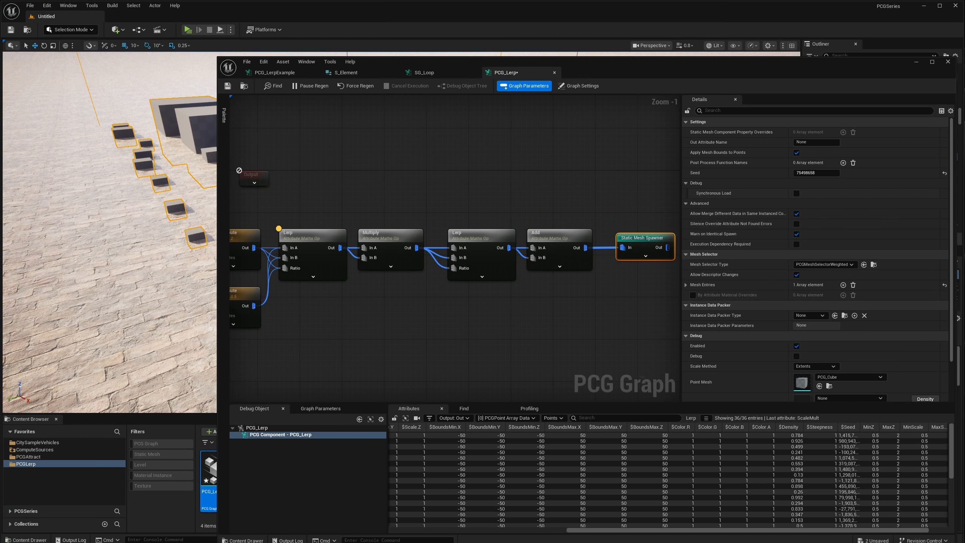
Move the graph editor window aside to uncover the viewport and examine the spawned cubes' height offsets up close.
{"action": "right_click_drag", "start_coordinate": [232, 198], "coordinate": [627, 209]}
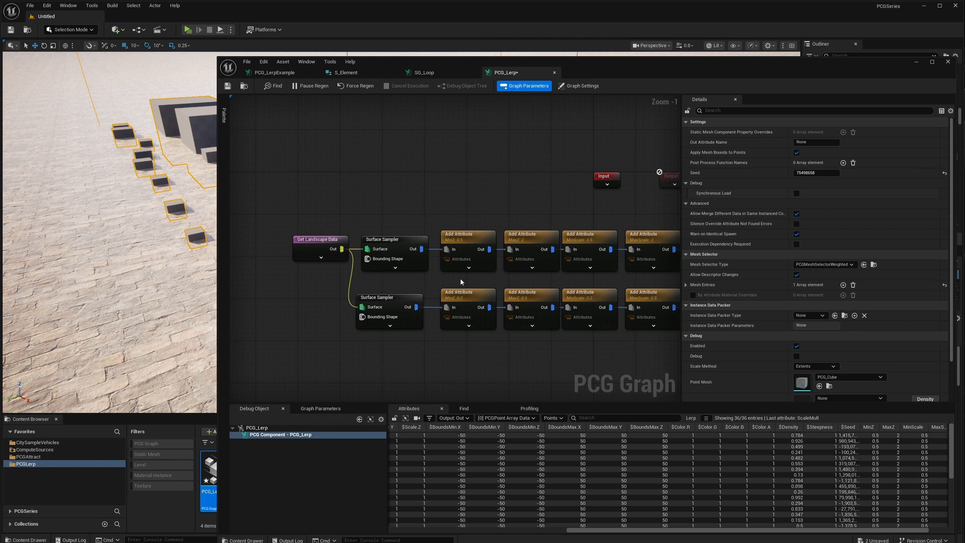
{"action": "scroll", "coordinate": [460, 279], "scroll_direction": "up", "scroll_amount": 1}
{"action": "left_click", "coordinate": [492, 227]}
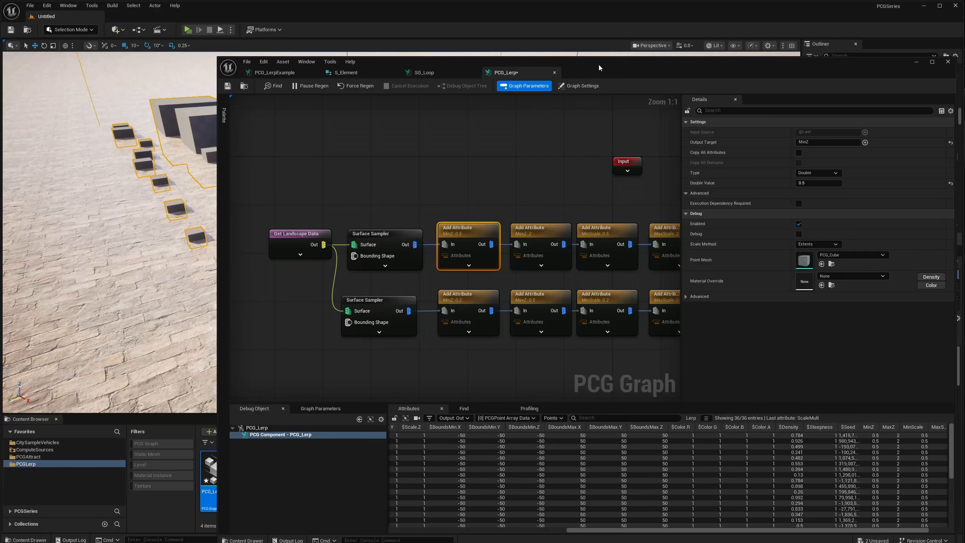
{"action": "left_click_drag", "start_coordinate": [599, 65], "coordinate": [774, 88]}
{"action": "key", "text": "w"}
{"action": "right_click_drag", "start_coordinate": [274, 213], "coordinate": [323, 183]}
{"action": "key", "text": "s"}
{"action": "right_click_drag", "start_coordinate": [655, 260], "coordinate": [606, 262]}
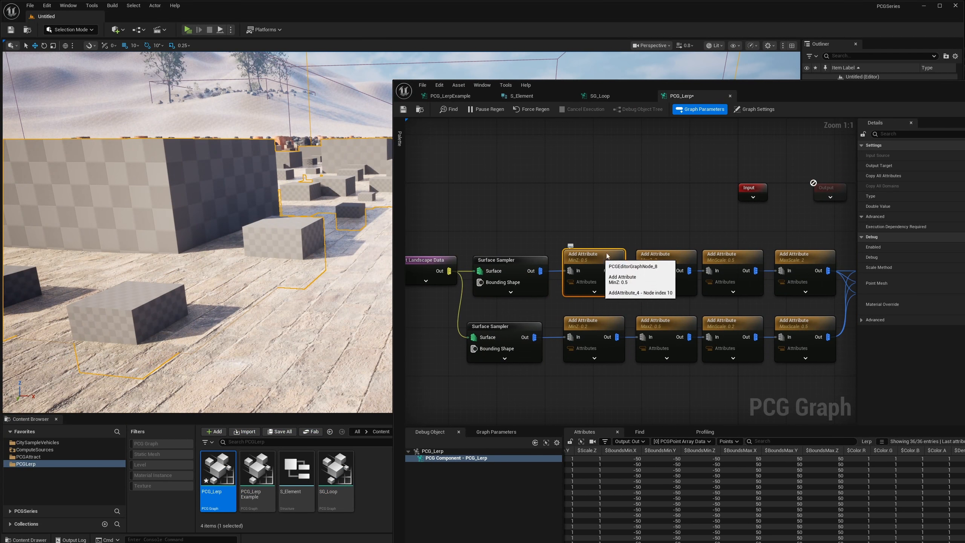
{"action": "right_click_drag", "start_coordinate": [673, 228], "coordinate": [621, 236]}
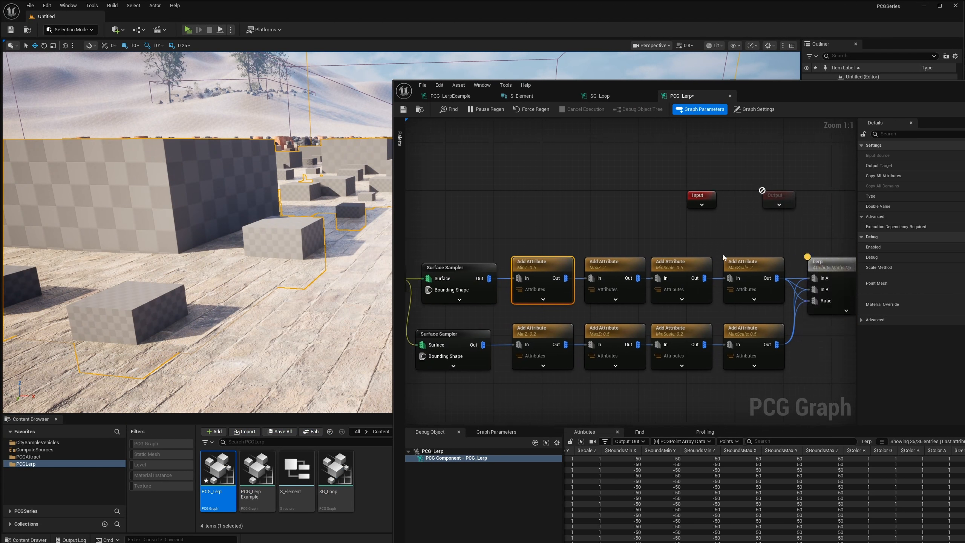
Set the upper branch's MinZ attribute value to 25.
{"action": "left_click", "coordinate": [687, 272]}
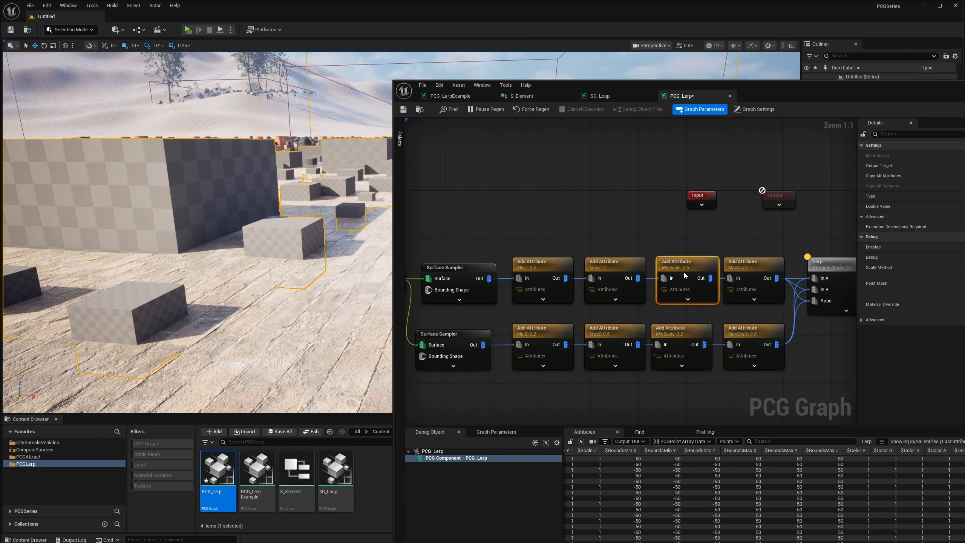
{"action": "left_click_drag", "start_coordinate": [686, 269], "coordinate": [687, 271]}
{"action": "right_click_drag", "start_coordinate": [268, 197], "coordinate": [236, 221]}
{"action": "key", "text": "s"}
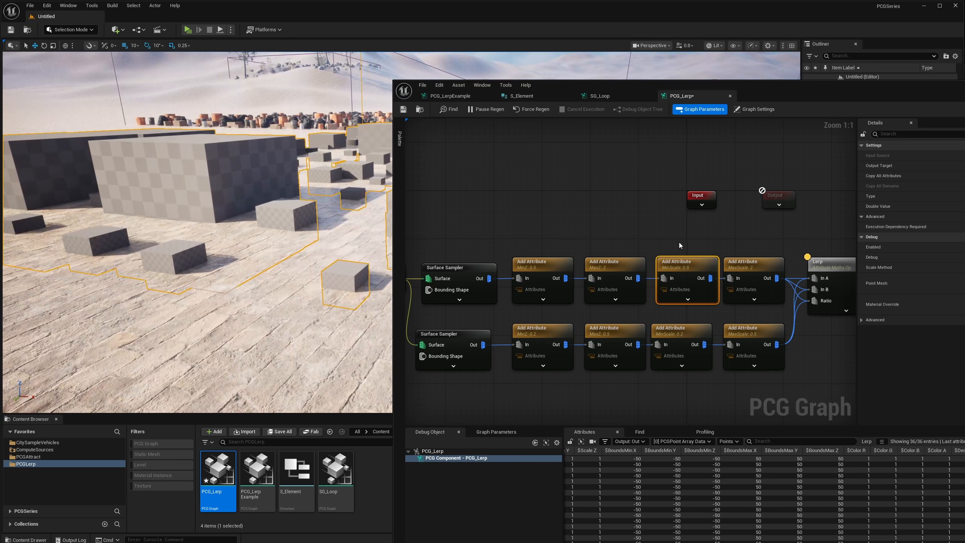
{"action": "left_click_drag", "start_coordinate": [687, 268], "coordinate": [684, 268]}
{"action": "left_click_drag", "start_coordinate": [618, 267], "coordinate": [611, 267]}
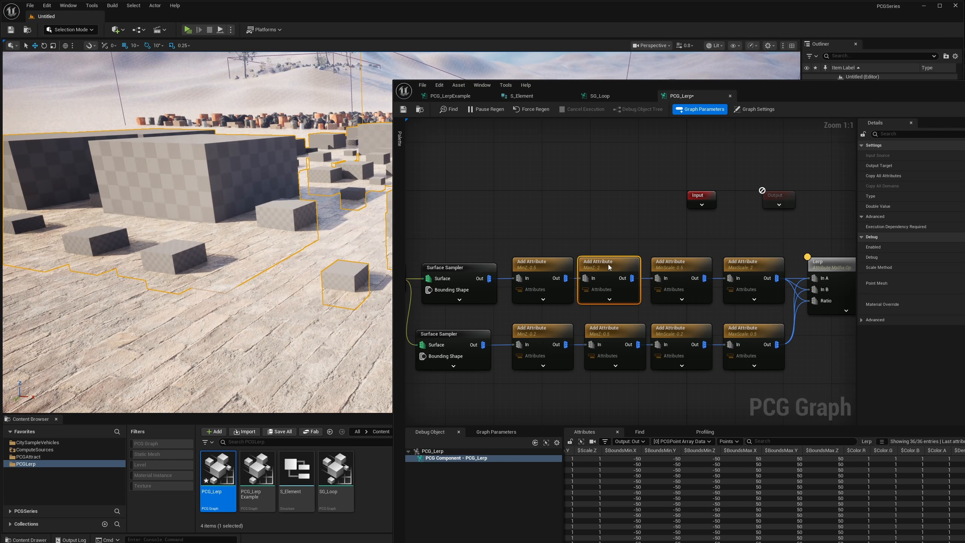
{"action": "left_click", "coordinate": [530, 276]}
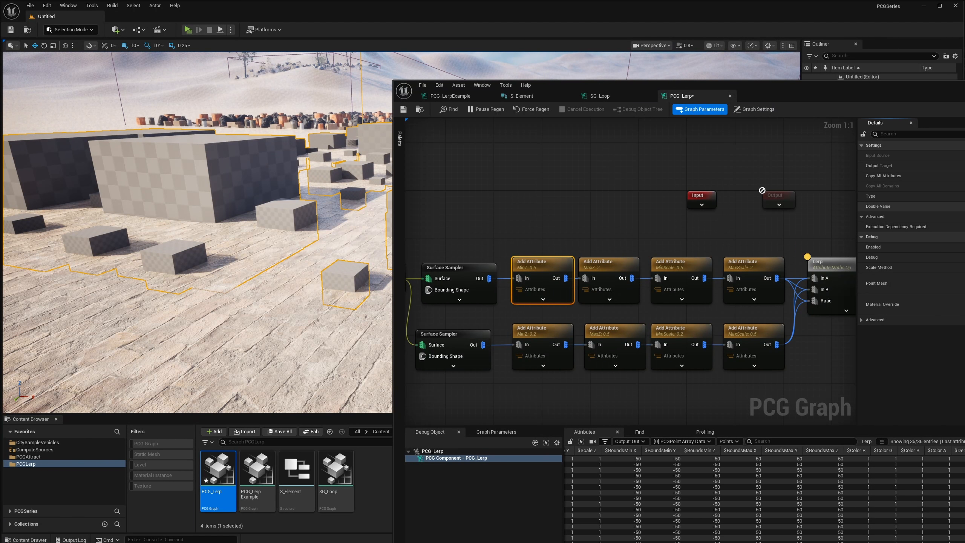
{"action": "key", "text": "Return"}
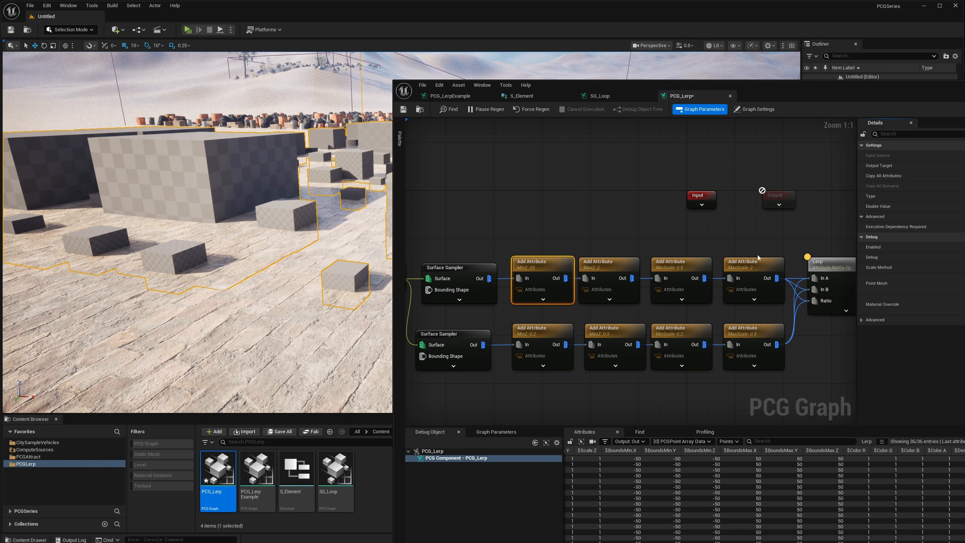
Set the upper branch's MaxZ attribute value to 100.
{"action": "right_click_drag", "start_coordinate": [758, 258], "coordinate": [718, 253]}
{"action": "left_click", "coordinate": [712, 268]}
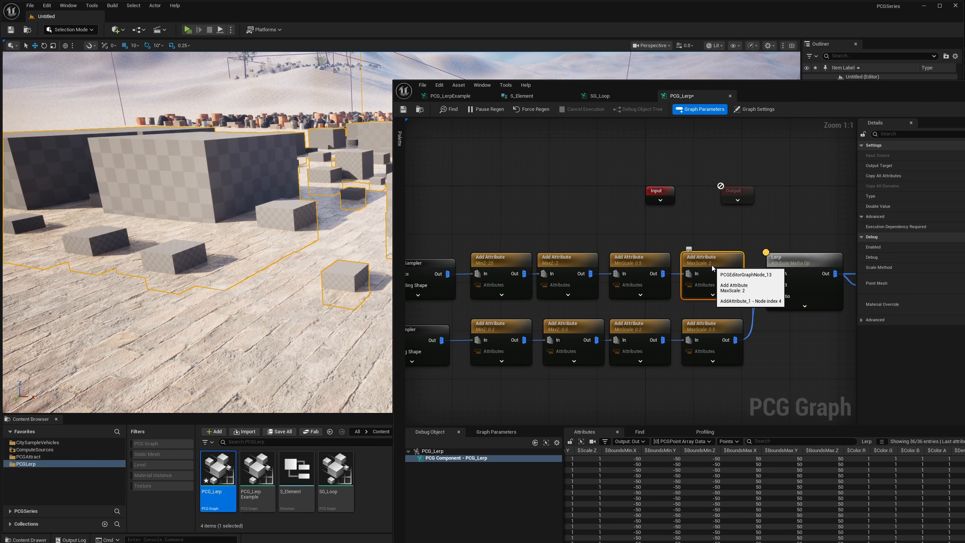
{"action": "left_click", "coordinate": [578, 271]}
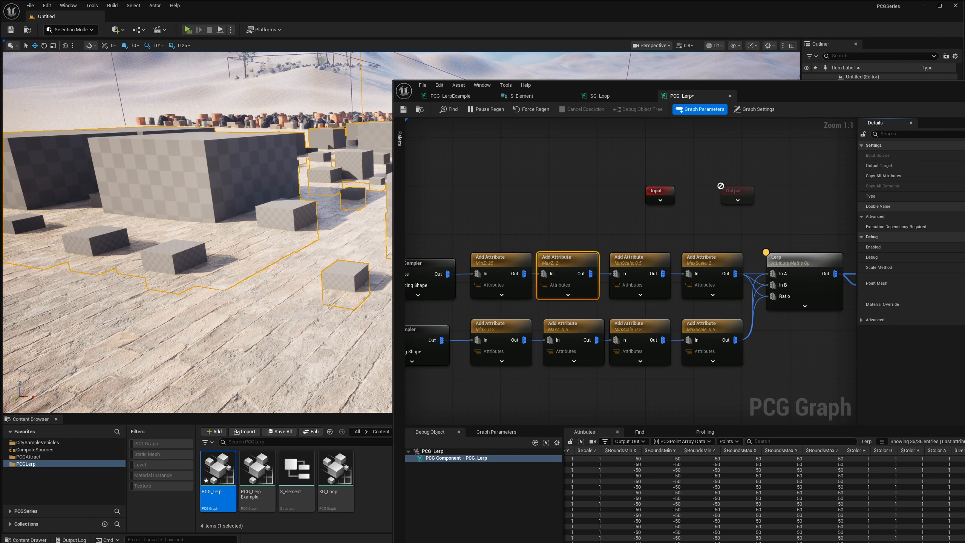
{"action": "key", "text": "Return"}
Examine the height of the spawned cubes from a new angle in the viewport.
{"action": "right_click_drag", "start_coordinate": [340, 112], "coordinate": [342, 146]}
{"action": "mouse_move", "coordinate": [295, 274]}
{"action": "right_mouse_down"}
{"action": "mouse_move", "coordinate": [327, 276]}
{"action": "mouse_move", "coordinate": [294, 274]}
{"action": "right_mouse_up"}
{"action": "right_click_drag", "start_coordinate": [180, 238], "coordinate": [225, 221]}
Review the scale Lerp, Multiply, OffsetZ Lerp and Add nodes along the row after the attribute branches.
{"action": "right_click_drag", "start_coordinate": [644, 300], "coordinate": [549, 305]}
{"action": "left_click", "coordinate": [712, 291]}
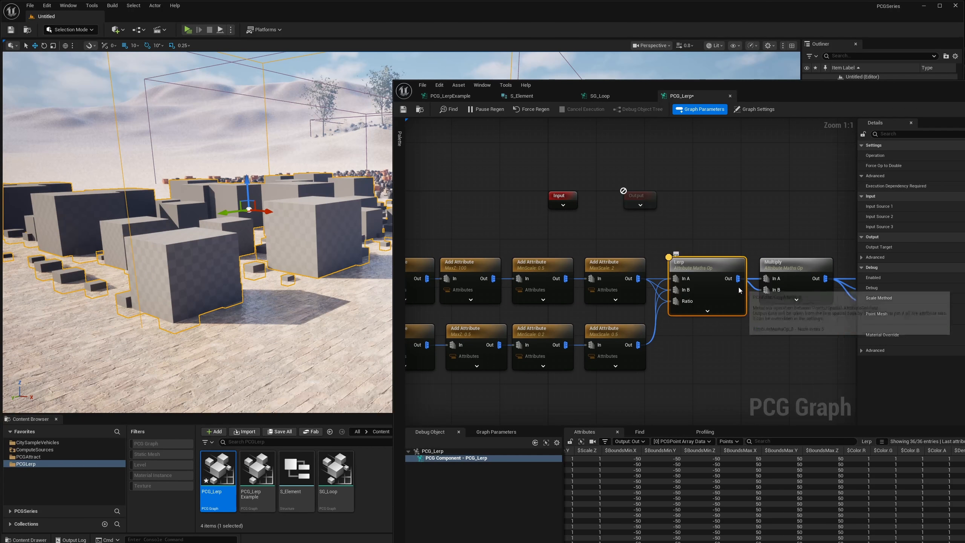
{"action": "right_click_drag", "start_coordinate": [775, 285], "coordinate": [607, 291]}
{"action": "right_click_drag", "start_coordinate": [721, 303], "coordinate": [631, 304]}
{"action": "left_click", "coordinate": [733, 303]}
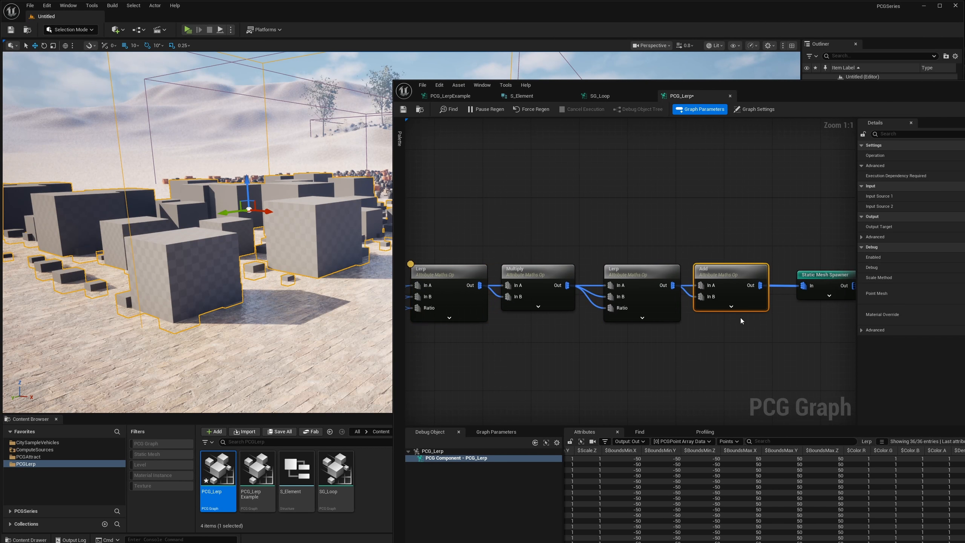
{"action": "right_click_drag", "start_coordinate": [780, 300], "coordinate": [703, 305]}
{"action": "left_click_drag", "start_coordinate": [559, 290], "coordinate": [547, 291]}
{"action": "right_click_drag", "start_coordinate": [547, 291], "coordinate": [671, 273]}
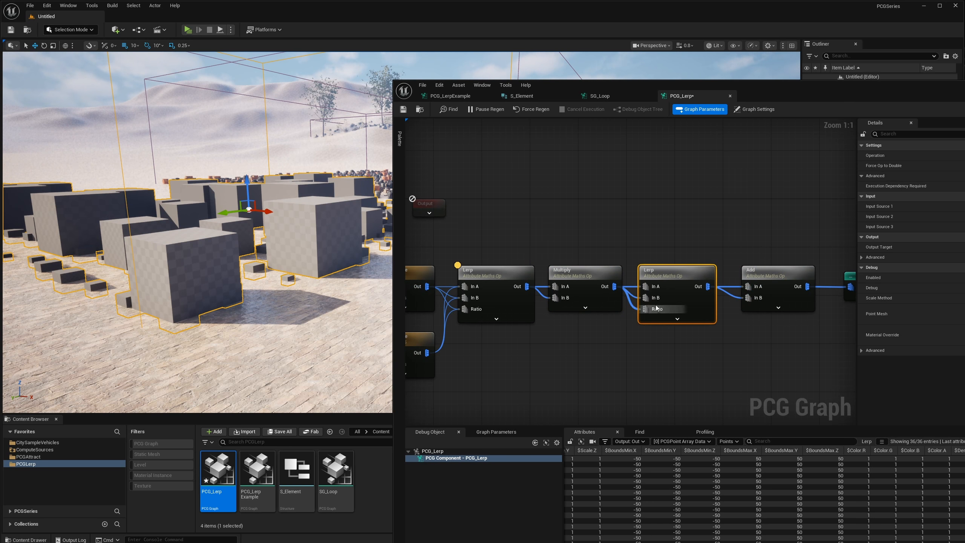
{"action": "right_click_drag", "start_coordinate": [554, 281], "coordinate": [723, 267]}
{"action": "right_click_drag", "start_coordinate": [536, 287], "coordinate": [716, 275]}
Set the lower branch's MinZ attribute value to 10 and its MaxZ attribute value to 25.
{"action": "right_click_drag", "start_coordinate": [533, 316], "coordinate": [600, 313]}
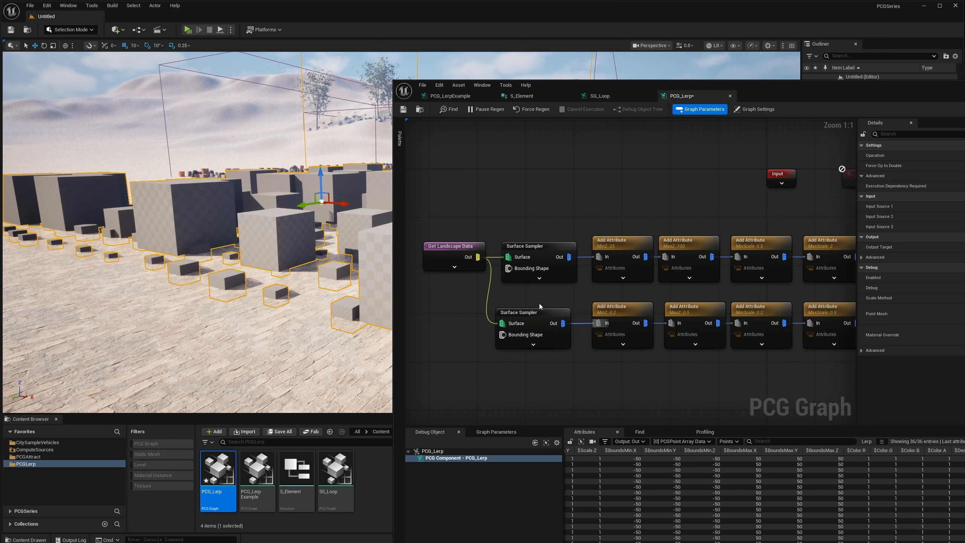
{"action": "left_click", "coordinate": [627, 328]}
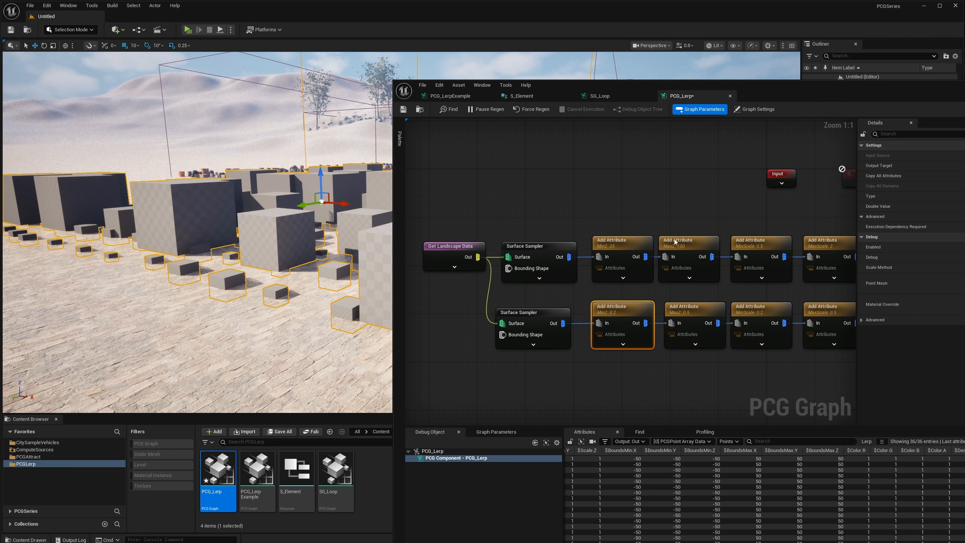
{"action": "right_click_drag", "start_coordinate": [675, 241], "coordinate": [625, 241]}
{"action": "left_click_drag", "start_coordinate": [578, 365], "coordinate": [734, 323]}
{"action": "left_click_drag", "start_coordinate": [562, 361], "coordinate": [571, 322]}
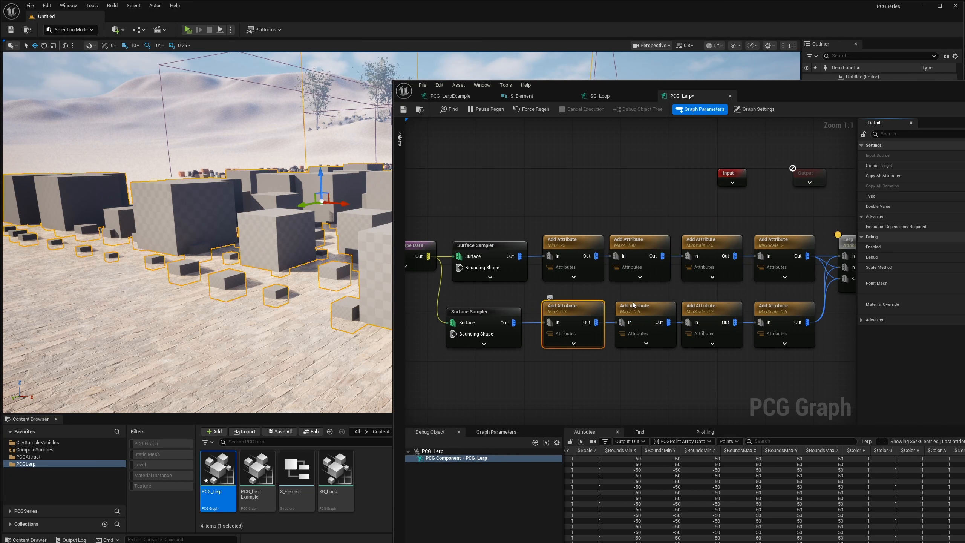
{"action": "right_click_drag", "start_coordinate": [754, 309], "coordinate": [681, 310]}
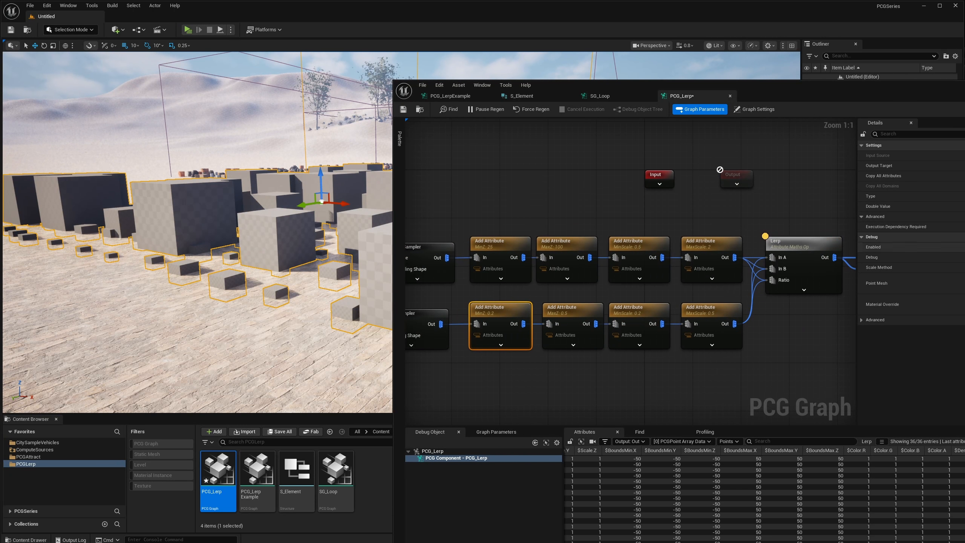
{"action": "key", "text": "Return"}
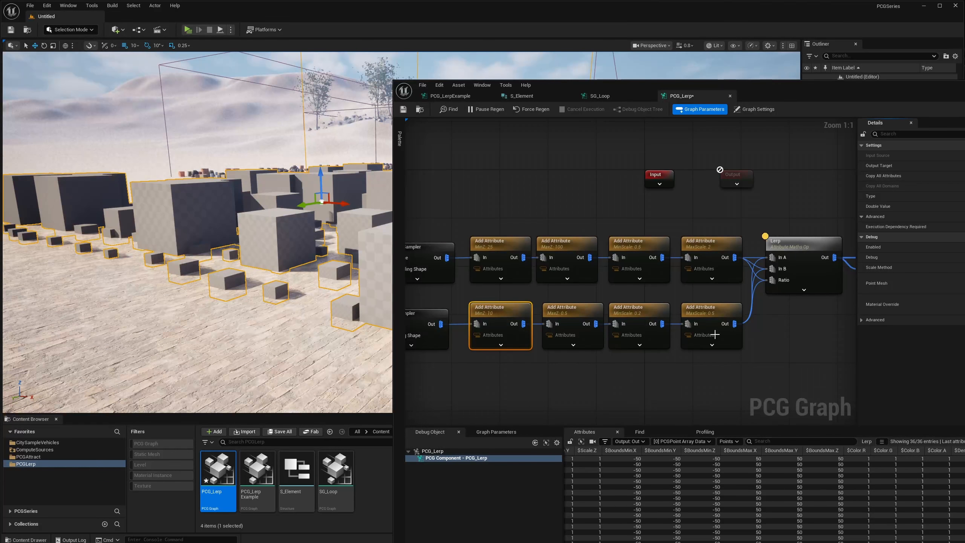
{"action": "left_click", "coordinate": [567, 336]}
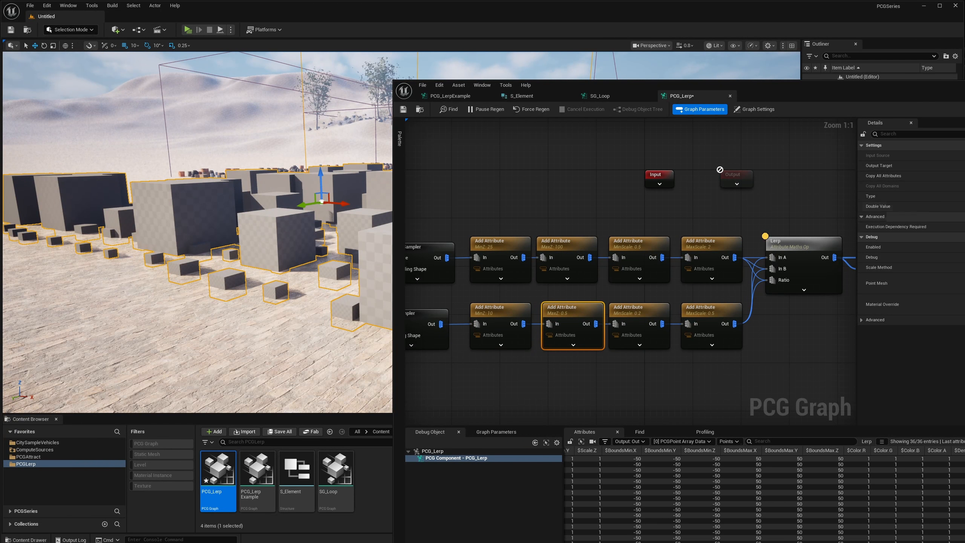
{"action": "key", "text": "Return"}
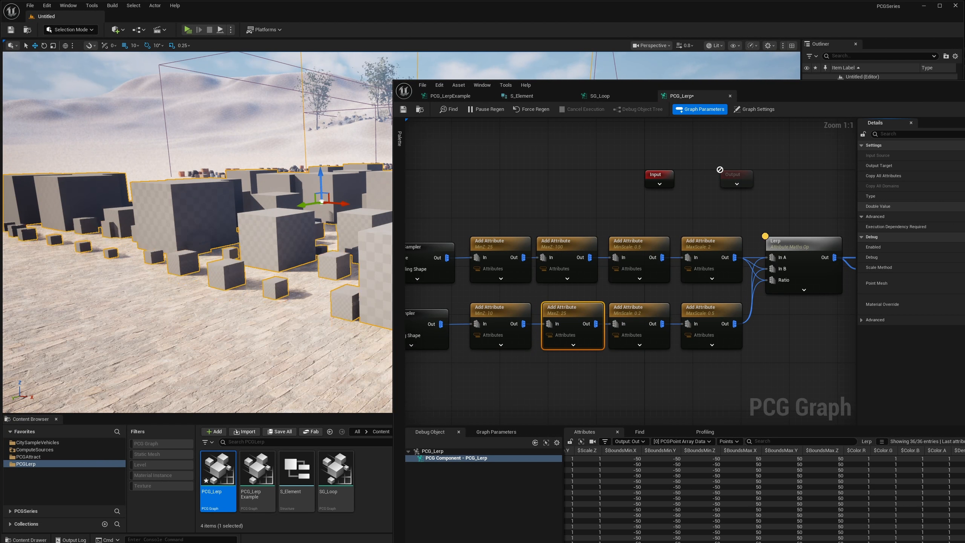
Examine both groups of cubes from above in the viewport.
{"action": "right_click_drag", "start_coordinate": [165, 194], "coordinate": [250, 221]}
{"action": "key", "text": "w"}
{"action": "scroll", "coordinate": [266, 190], "scroll_direction": "down", "scroll_amount": 1}
{"action": "scroll", "coordinate": [250, 190], "scroll_direction": "up", "scroll_amount": 3}
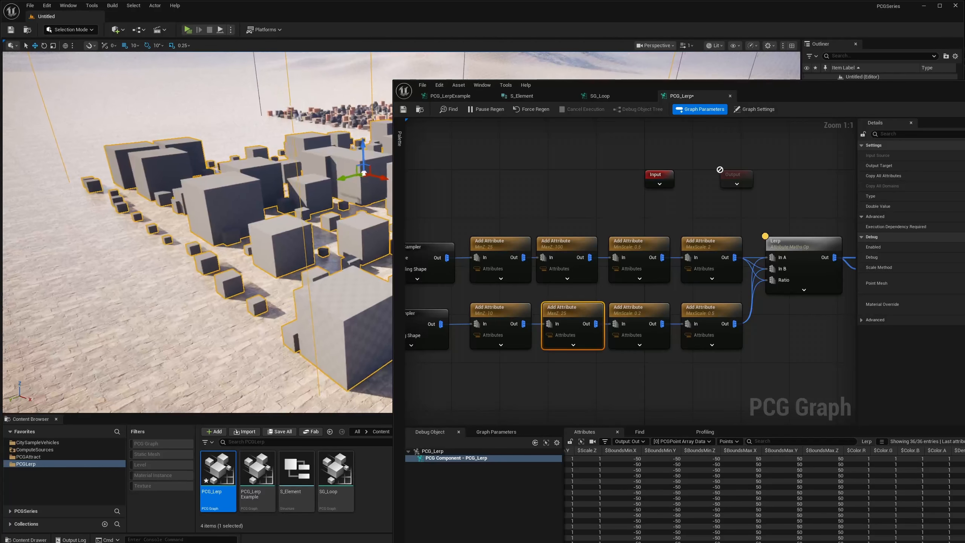
Shift the second Lerp, Add and Static Mesh Spawner nodes away from Multiply to leave a gap in the row.
{"action": "right_click_drag", "start_coordinate": [726, 313], "coordinate": [551, 285]}
{"action": "right_click_drag", "start_coordinate": [745, 287], "coordinate": [567, 285]}
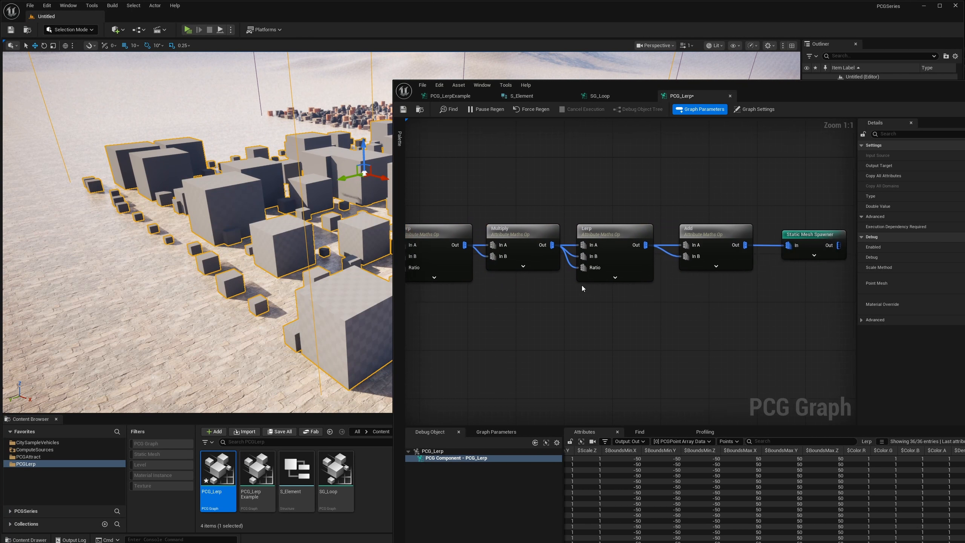
{"action": "right_click_drag", "start_coordinate": [679, 298], "coordinate": [652, 293]}
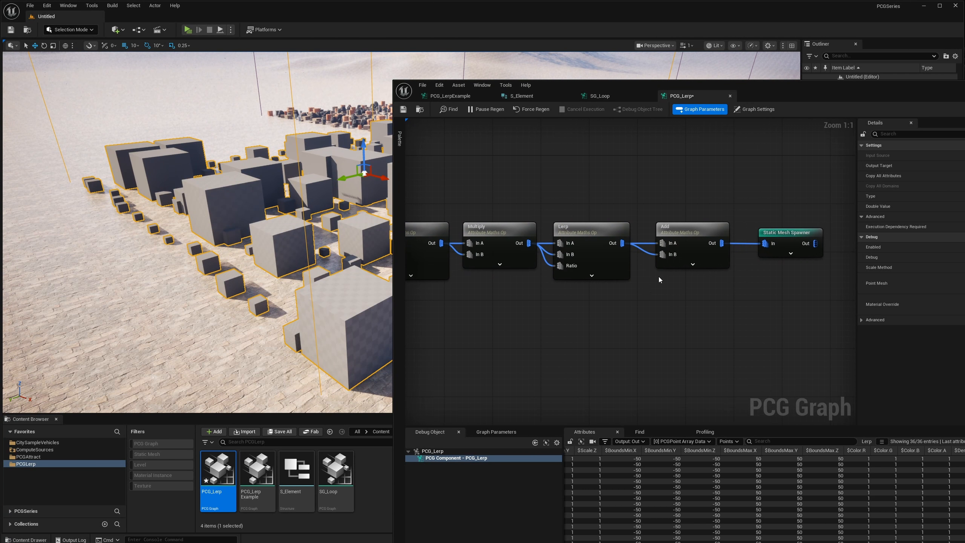
{"action": "left_click_drag", "start_coordinate": [582, 209], "coordinate": [796, 269]}
{"action": "left_click_drag", "start_coordinate": [581, 227], "coordinate": [664, 230]}
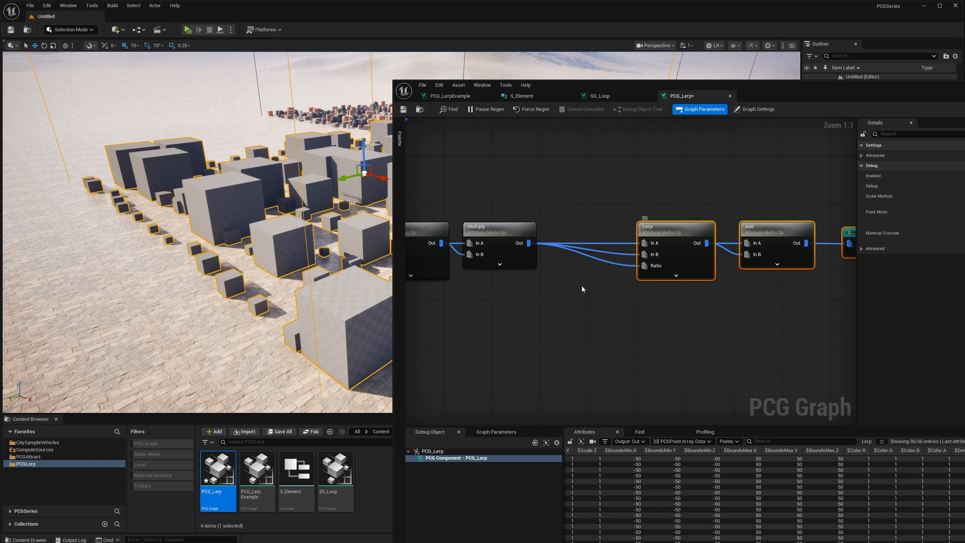
{"action": "right_click_drag", "start_coordinate": [581, 289], "coordinate": [631, 287]}
{"action": "left_click_drag", "start_coordinate": [578, 233], "coordinate": [573, 224]}
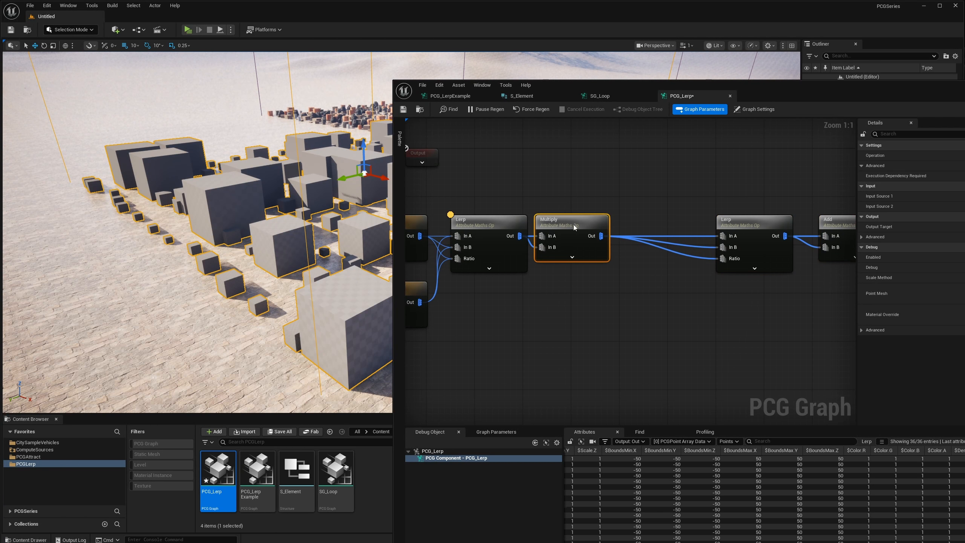
Examine the smaller cubes at ground level up close in the viewport.
{"action": "right_click_drag", "start_coordinate": [274, 235], "coordinate": [319, 221]}
{"action": "key", "text": "w"}
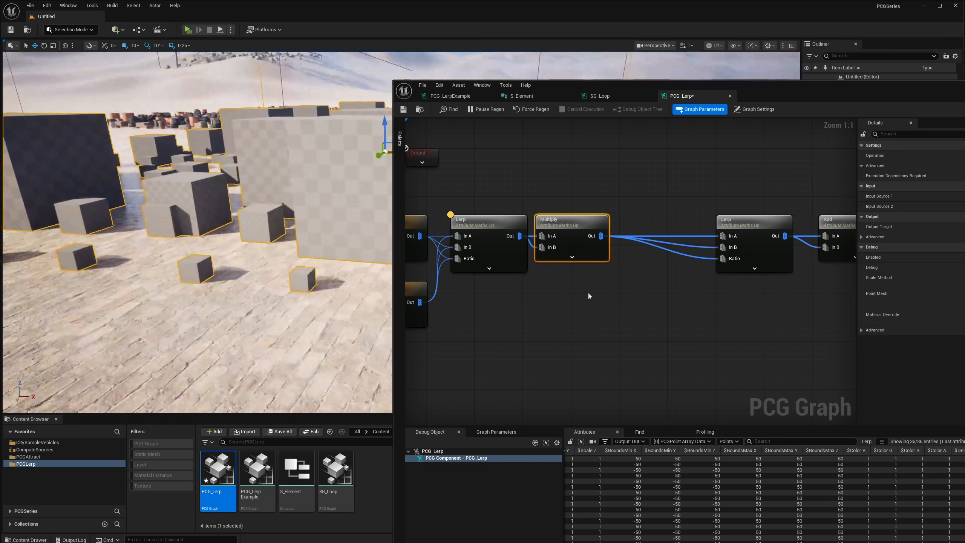
Insert a Density Noise node between Multiply and the second Lerp, feeding its output into the Lerp's inputs.
{"action": "right_click_drag", "start_coordinate": [223, 239], "coordinate": [232, 241]}
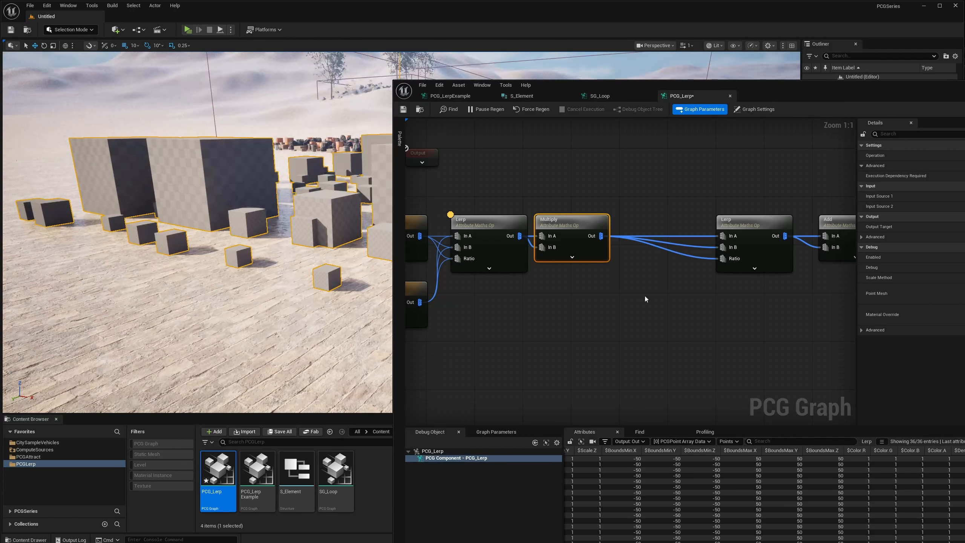
{"action": "right_click_drag", "start_coordinate": [646, 299], "coordinate": [681, 313]}
{"action": "left_click_drag", "start_coordinate": [635, 250], "coordinate": [658, 269]}
{"action": "type", "text": "dd"}
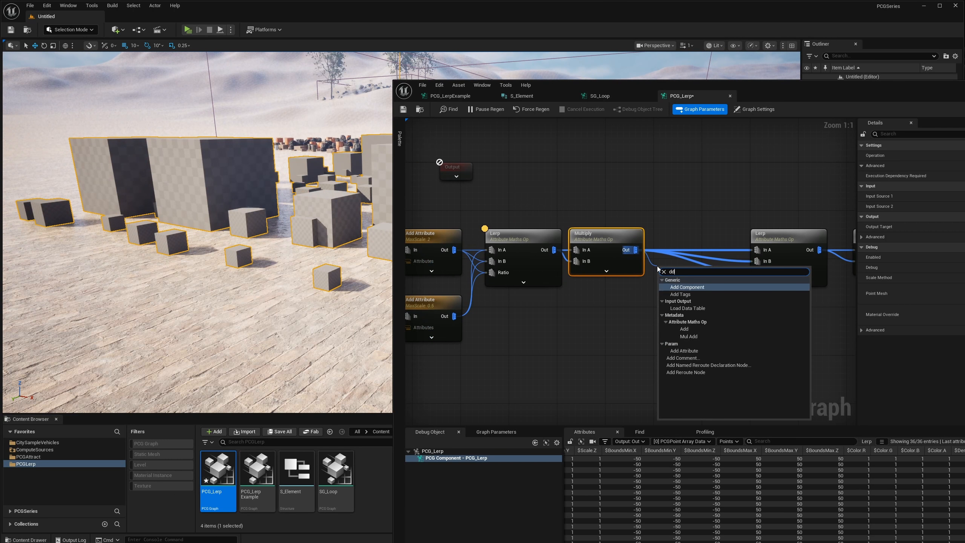
{"action": "key", "text": "BackSpace"}
{"action": "key", "text": "BackSpace"}
{"action": "type", "text": "densit"}
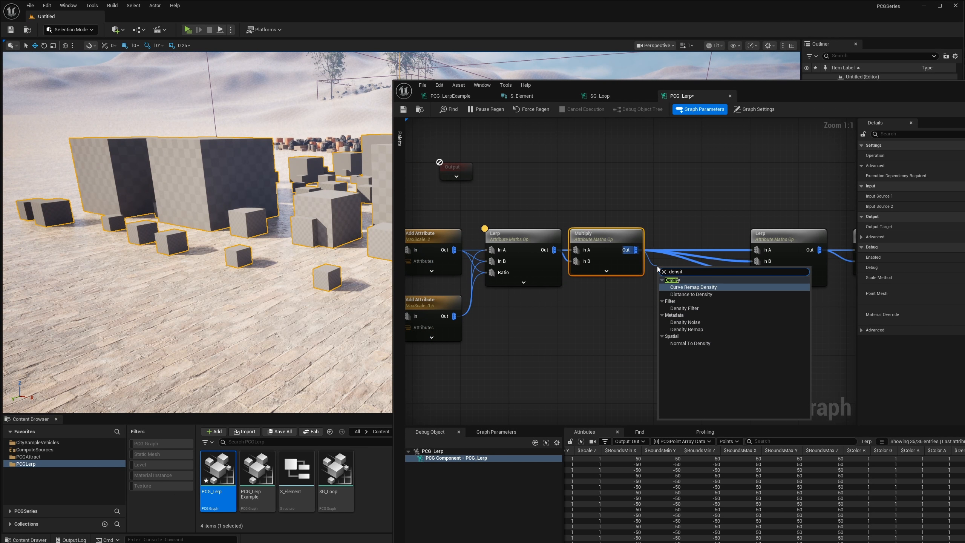
{"action": "left_click", "coordinate": [684, 322]}
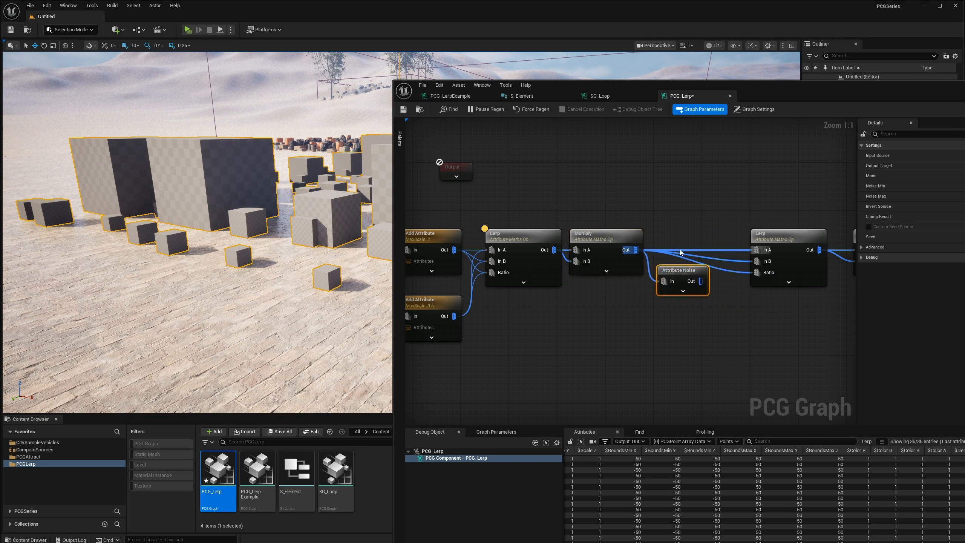
{"action": "left_click", "coordinate": [666, 283], "text": "alt"}
{"action": "left_click_drag", "start_coordinate": [637, 251], "coordinate": [681, 246], "text": "ctrl"}
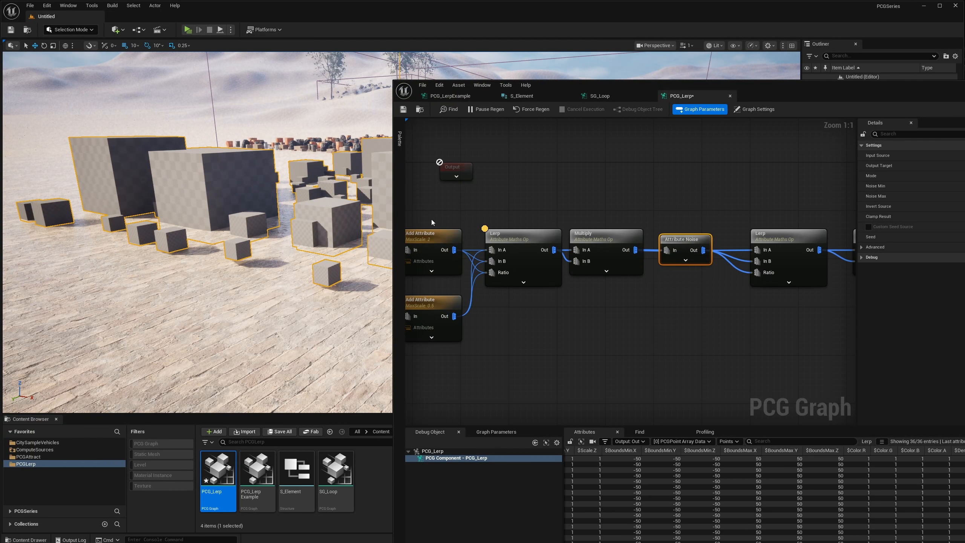
Examine the cubes up close and from several sides in the viewport to judge their height offsets.
{"action": "key", "text": "w"}
{"action": "right_click_drag", "start_coordinate": [323, 228], "coordinate": [220, 218]}
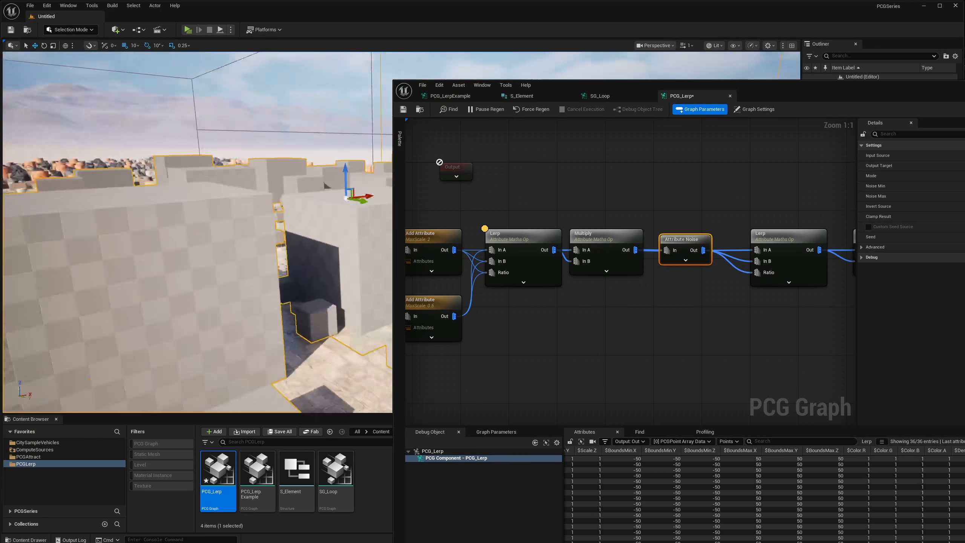
{"action": "key", "text": "a"}
{"action": "right_click_drag", "start_coordinate": [326, 300], "coordinate": [414, 305]}
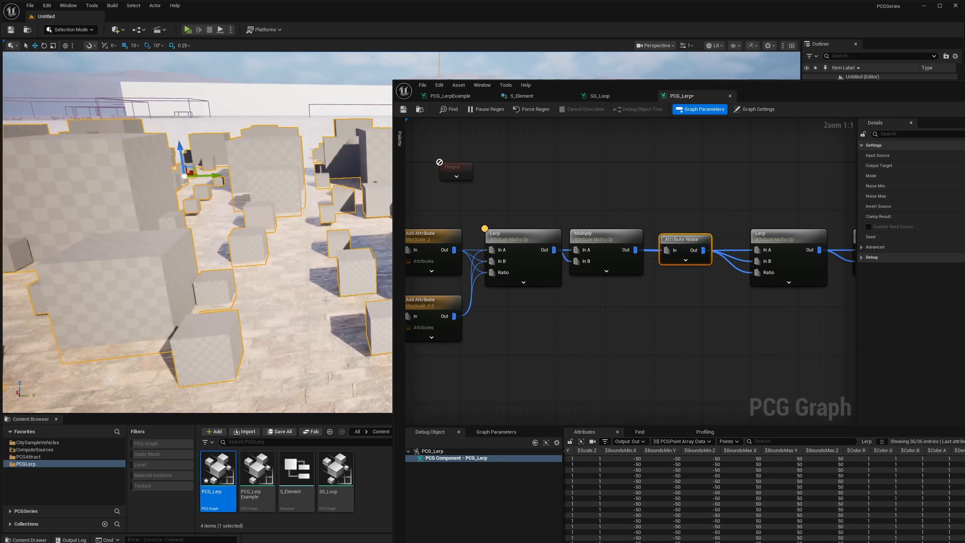
{"action": "key", "text": "w"}
{"action": "right_click_drag", "start_coordinate": [326, 300], "coordinate": [300, 302]}
{"action": "key", "text": "w"}
{"action": "key", "text": "s"}
{"action": "key", "text": "w"}
{"action": "key", "text": "s"}
Review the chain from the first Lerp and Multiply through the Attribute Noise node to the second Lerp.
{"action": "right_click_drag", "start_coordinate": [691, 220], "coordinate": [705, 224]}
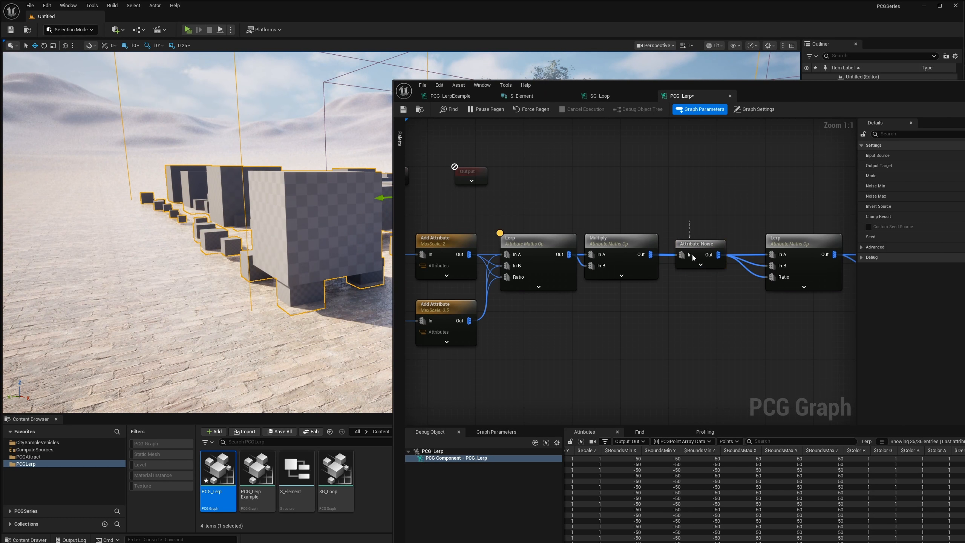
{"action": "right_click_drag", "start_coordinate": [640, 241], "coordinate": [736, 239]}
{"action": "left_click_drag", "start_coordinate": [638, 202], "coordinate": [723, 285]}
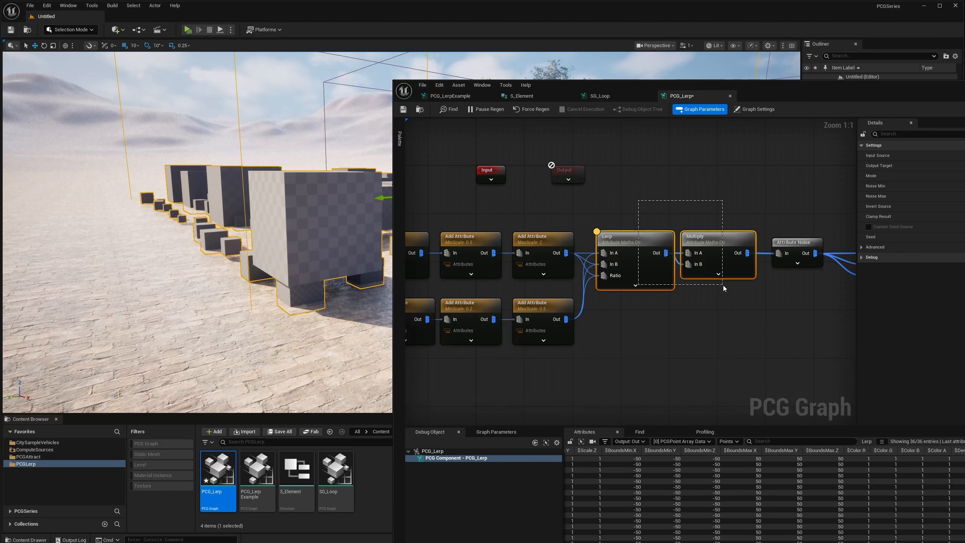
{"action": "right_click_drag", "start_coordinate": [756, 286], "coordinate": [585, 227]}
{"action": "left_click", "coordinate": [679, 260]}
{"action": "left_click_drag", "start_coordinate": [575, 187], "coordinate": [667, 301]}
{"action": "right_click_drag", "start_coordinate": [513, 249], "coordinate": [633, 256]}
Disable the Attribute Noise node and shift the graph window aside to uncover more of the viewport.
{"action": "left_click_drag", "start_coordinate": [589, 215], "coordinate": [593, 283]}
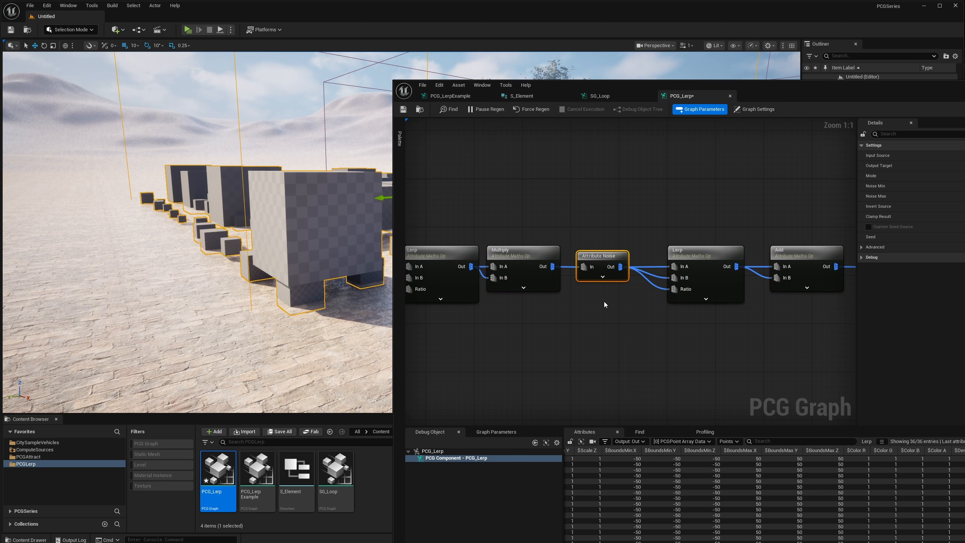
{"action": "left_click_drag", "start_coordinate": [675, 91], "coordinate": [771, 78]}
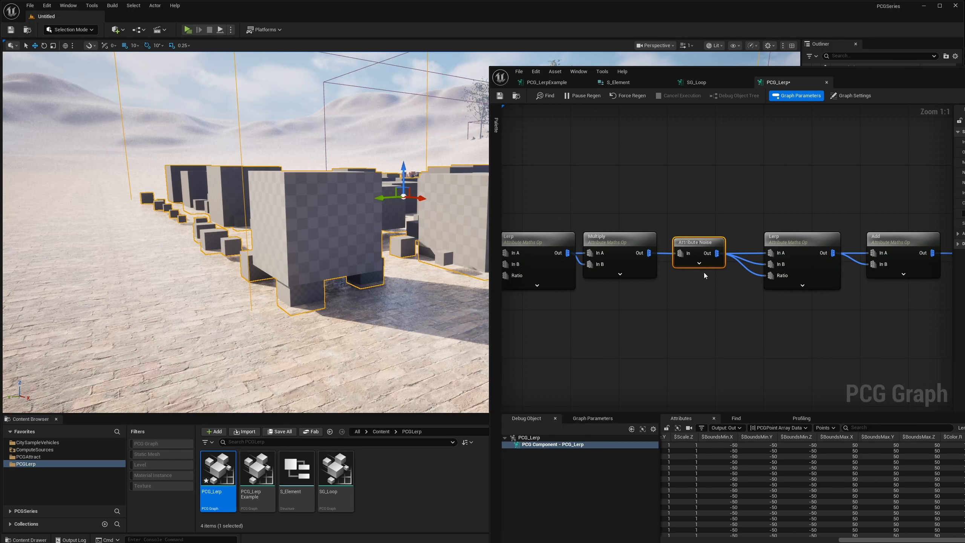
{"action": "key", "text": "e"}
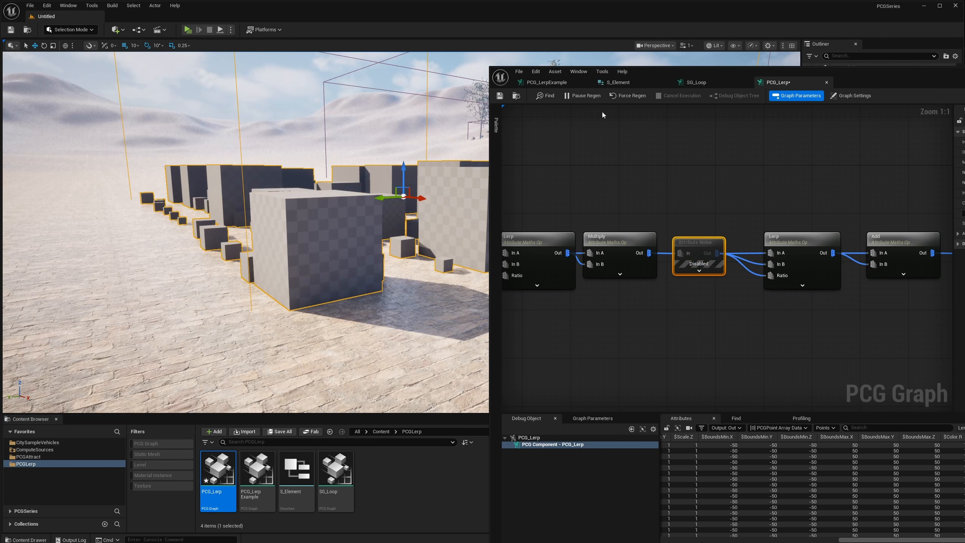
Examine how the large and small cubes sit on the ground without the noise.
{"action": "key", "text": "a"}
{"action": "right_click_drag", "start_coordinate": [278, 225], "coordinate": [354, 251]}
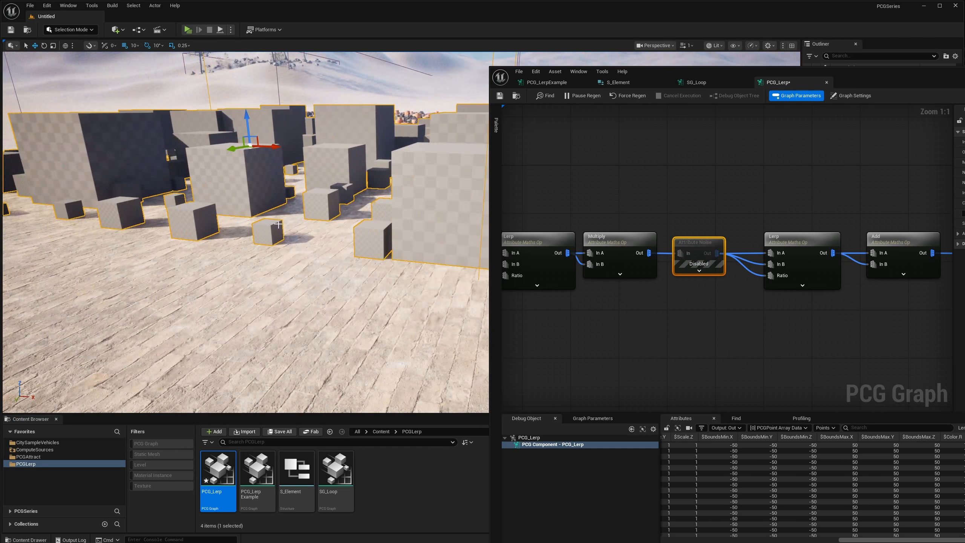
{"action": "key", "text": "a"}
{"action": "right_click_drag", "start_coordinate": [293, 207], "coordinate": [338, 211]}
{"action": "key", "text": "a"}
{"action": "right_click_drag", "start_coordinate": [288, 249], "coordinate": [342, 282]}
{"action": "key", "text": "d"}
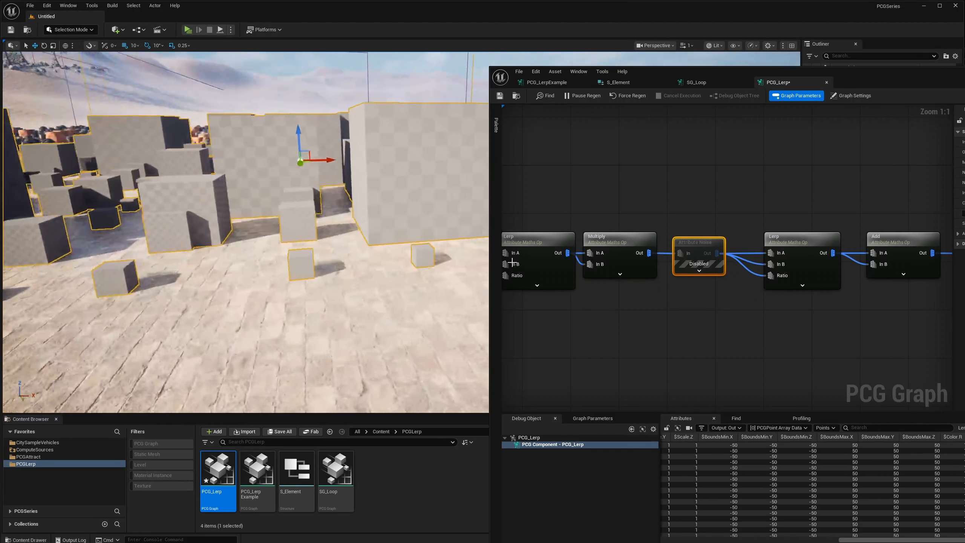
Minimize the graph window, examine the scattered barrels, bins, bags and boxes in the viewport, and select their PCG volume.
{"action": "right_click_drag", "start_coordinate": [725, 219], "coordinate": [706, 220]}
{"action": "left_click_drag", "start_coordinate": [881, 71], "coordinate": [555, 80]}
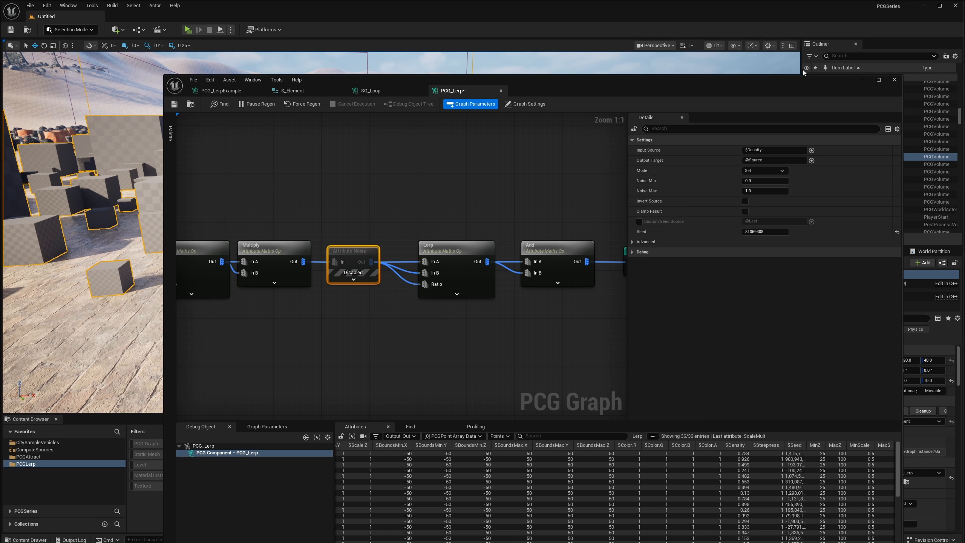
{"action": "left_click", "coordinate": [866, 83]}
{"action": "right_click_drag", "start_coordinate": [654, 183], "coordinate": [448, 252]}
{"action": "key", "text": "d"}
{"action": "scroll", "coordinate": [584, 190], "scroll_direction": "up", "scroll_amount": 1}
{"action": "key", "text": "s"}
{"action": "key", "text": "w"}
{"action": "key", "text": "d"}
{"action": "right_click_drag", "start_coordinate": [401, 232], "coordinate": [435, 232]}
{"action": "right_click_drag", "start_coordinate": [353, 205], "coordinate": [314, 208]}
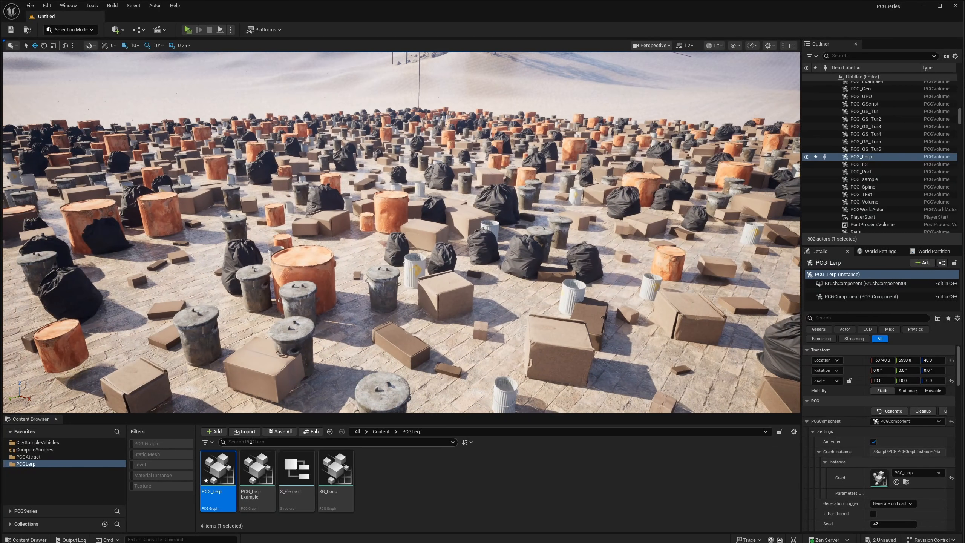
{"action": "right_click_drag", "start_coordinate": [369, 233], "coordinate": [391, 213]}
{"action": "left_click", "coordinate": [394, 215]}
Bring up the PCG_LerpExample graph and show its Elements array in the graph parameters.
{"action": "double_click", "coordinate": [222, 483]}
{"action": "right_click_drag", "start_coordinate": [422, 224], "coordinate": [415, 234]}
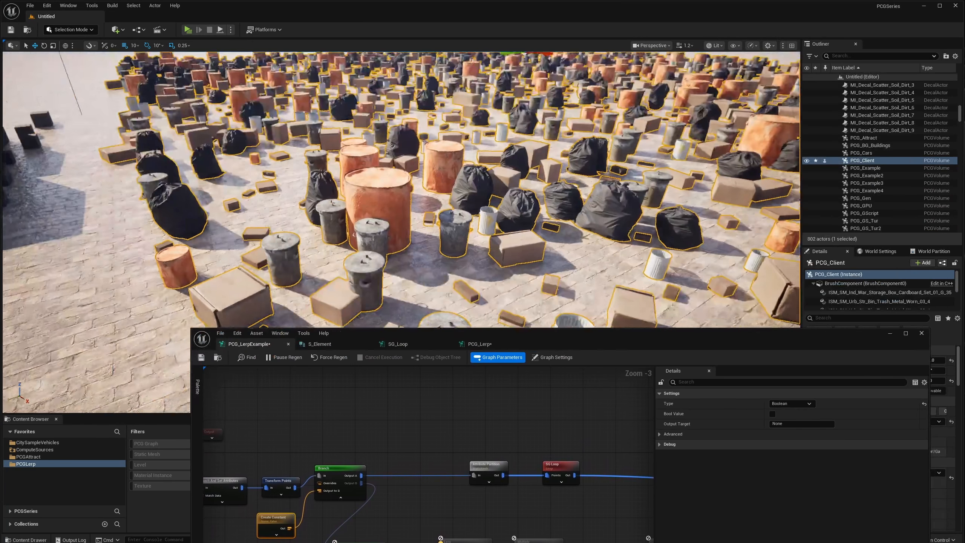
{"action": "scroll", "coordinate": [460, 432], "scroll_direction": "up", "scroll_amount": 3}
{"action": "right_click_drag", "start_coordinate": [221, 441], "coordinate": [398, 422]}
{"action": "left_click_drag", "start_coordinate": [446, 333], "coordinate": [456, 42]}
{"action": "scroll", "coordinate": [262, 419], "scroll_direction": "up", "scroll_amount": 2}
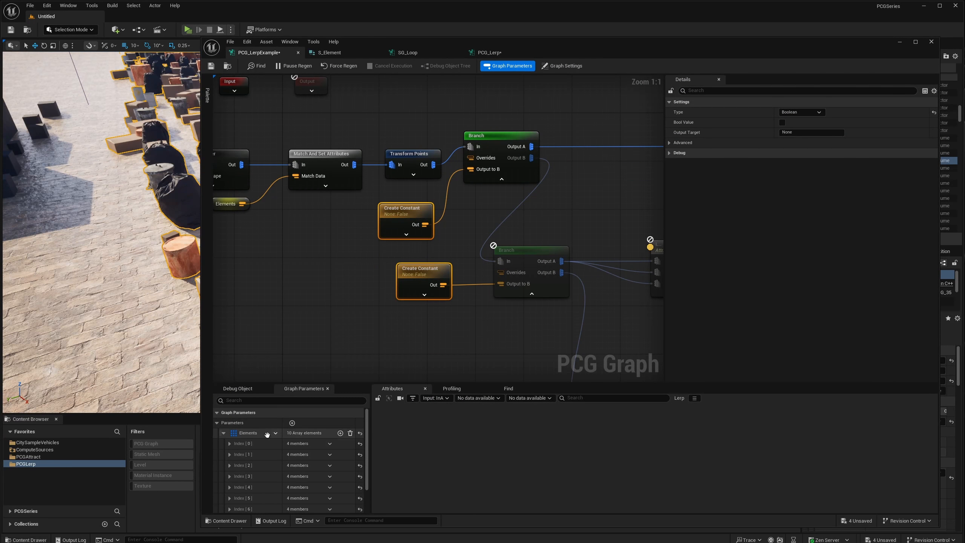
{"action": "scroll", "coordinate": [239, 442], "scroll_direction": "down", "scroll_amount": 2}
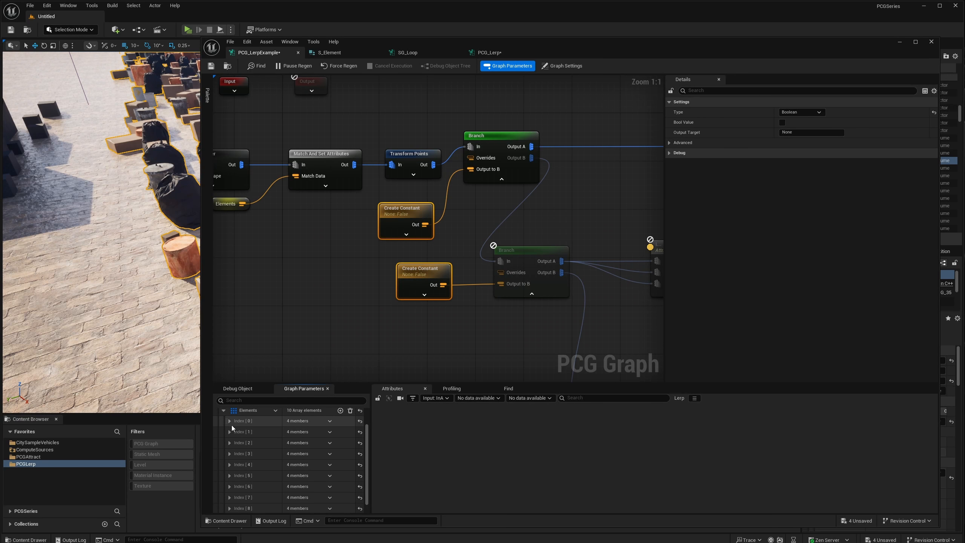
Expand the first two Elements entries and inspect the first one's MinTransform, MaxTransform and UniformScale values.
{"action": "left_click", "coordinate": [230, 421]}
{"action": "left_click", "coordinate": [230, 484]}
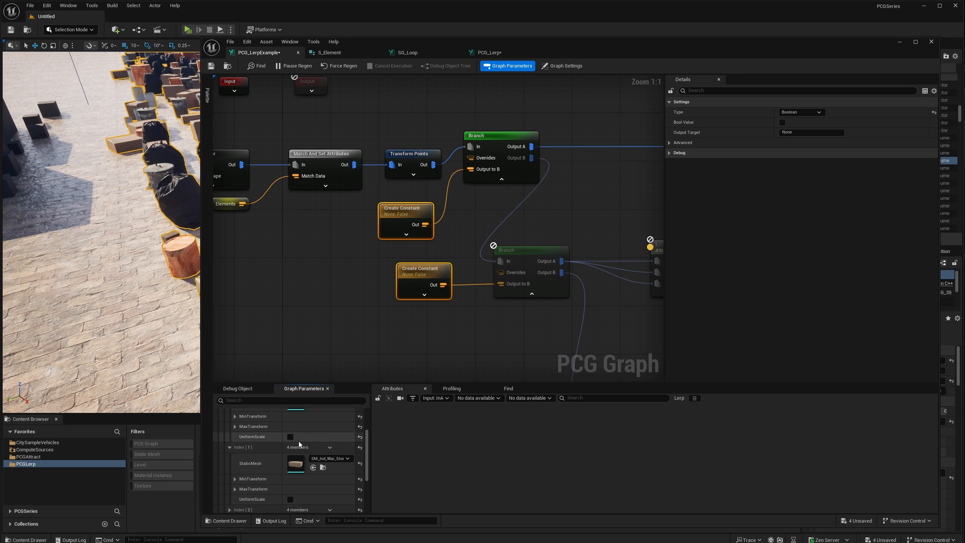
{"action": "scroll", "coordinate": [297, 449], "scroll_direction": "up", "scroll_amount": 1}
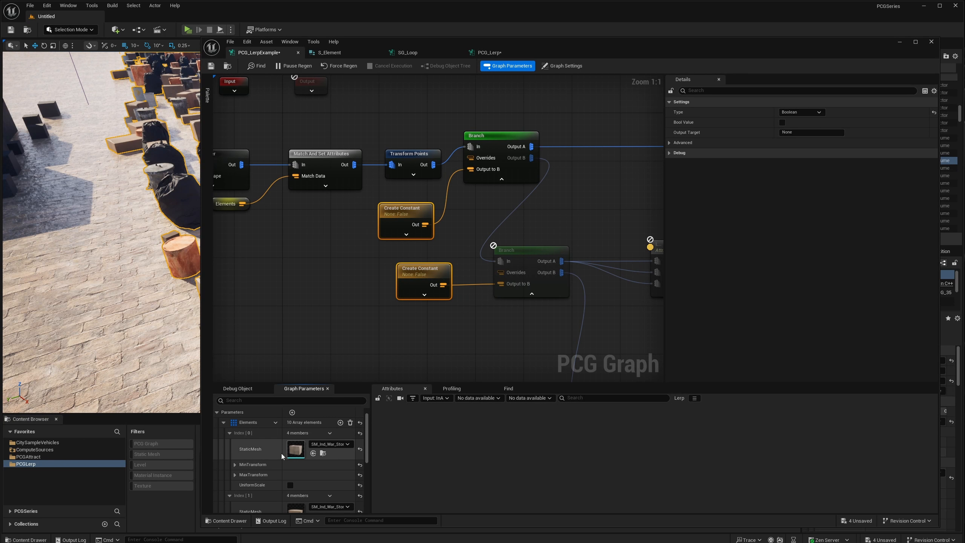
{"action": "left_click", "coordinate": [233, 464]}
{"action": "scroll", "coordinate": [236, 469], "scroll_direction": "down", "scroll_amount": 2}
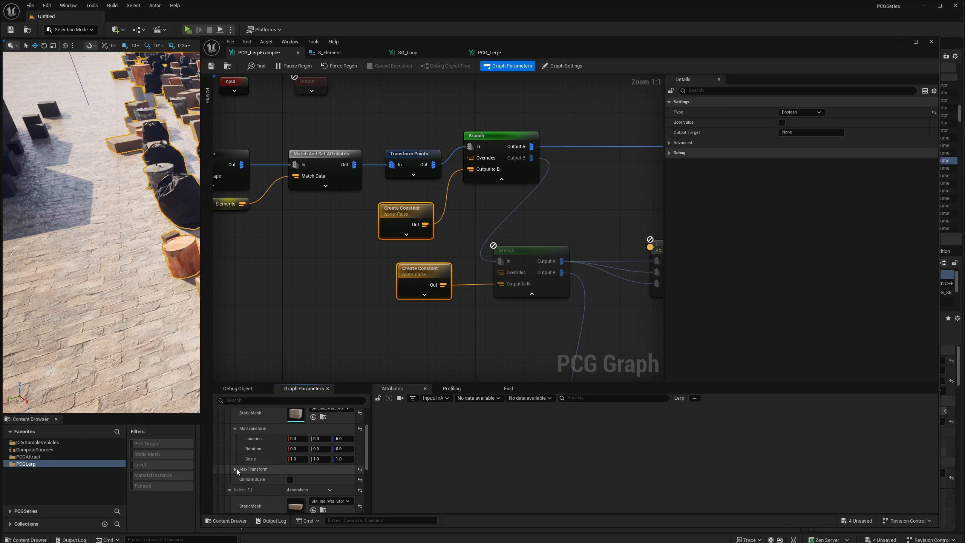
{"action": "left_click", "coordinate": [234, 469]}
{"action": "scroll", "coordinate": [244, 475], "scroll_direction": "down", "scroll_amount": 2}
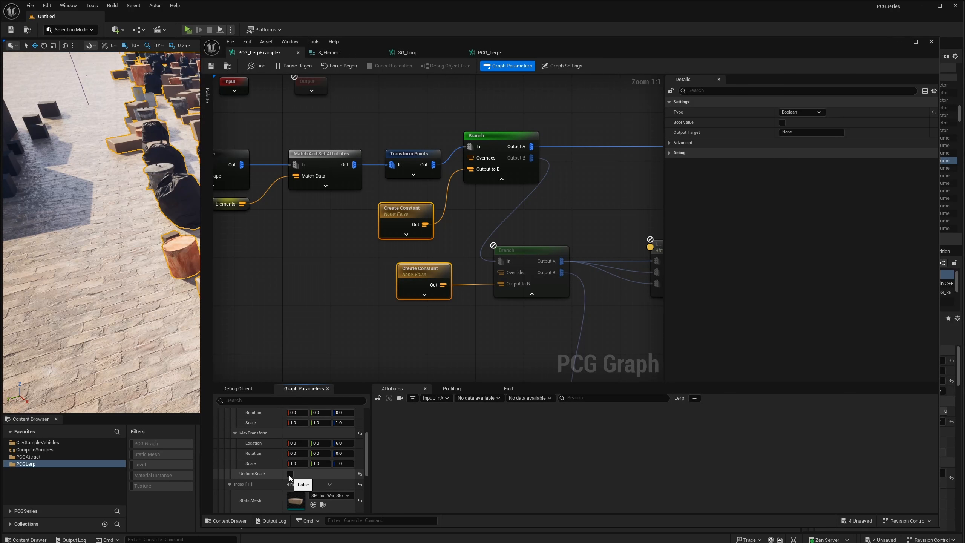
Follow the upper Branch output to the Attribute Partition node and inspect its partition attribute selector.
{"action": "right_click_drag", "start_coordinate": [512, 196], "coordinate": [397, 216]}
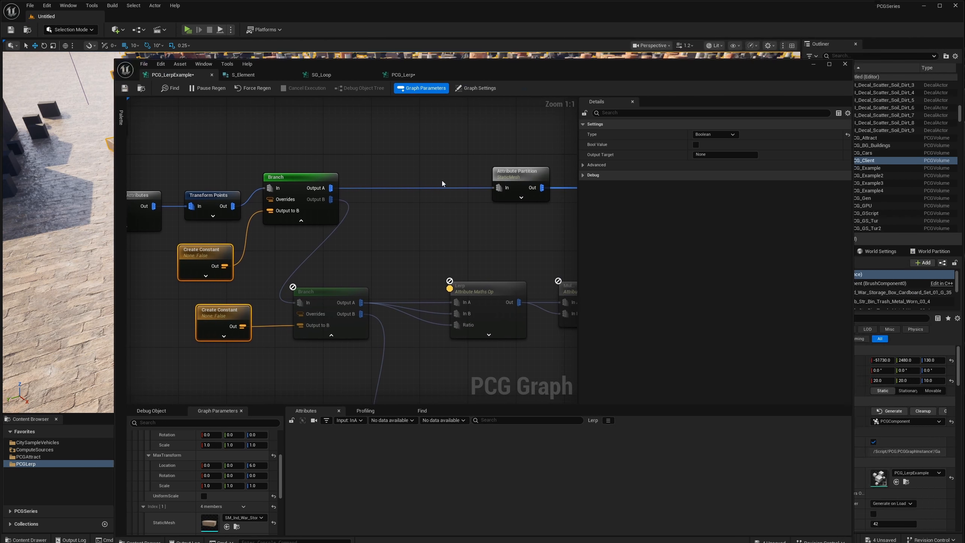
{"action": "scroll", "coordinate": [442, 181], "scroll_direction": "down", "scroll_amount": 2}
{"action": "right_click_drag", "start_coordinate": [501, 190], "coordinate": [316, 227]}
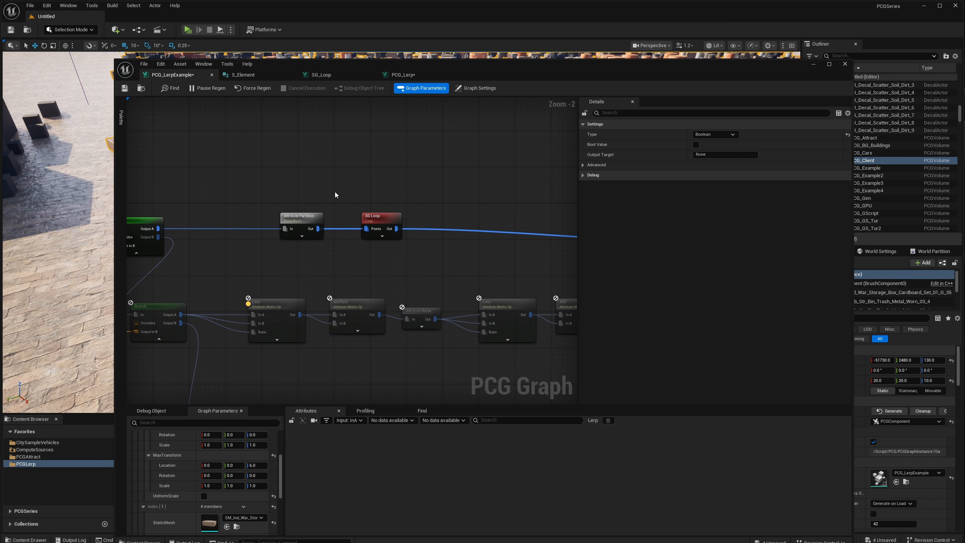
{"action": "right_click_drag", "start_coordinate": [347, 194], "coordinate": [451, 195]}
{"action": "scroll", "coordinate": [411, 221], "scroll_direction": "up", "scroll_amount": 2}
{"action": "left_click_drag", "start_coordinate": [398, 218], "coordinate": [357, 223]}
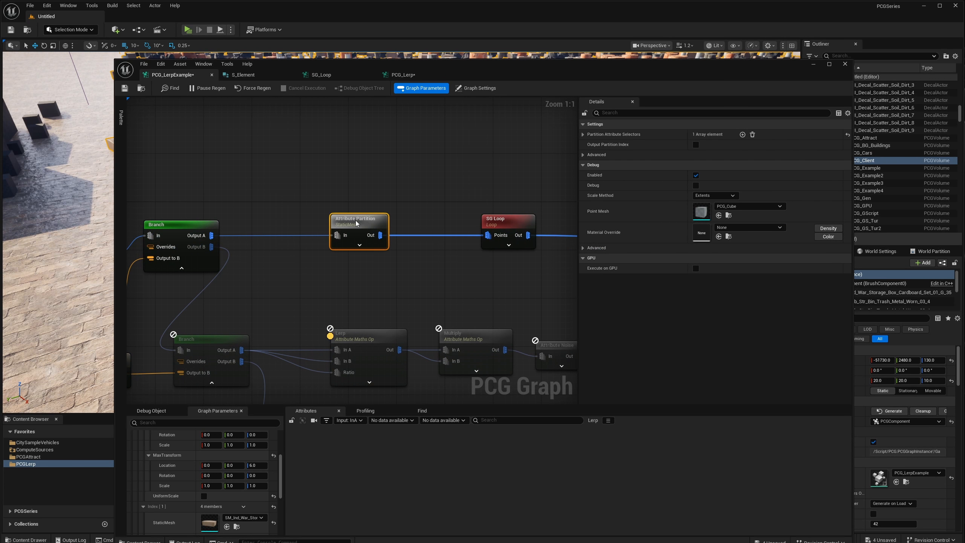
{"action": "left_click", "coordinate": [583, 135]}
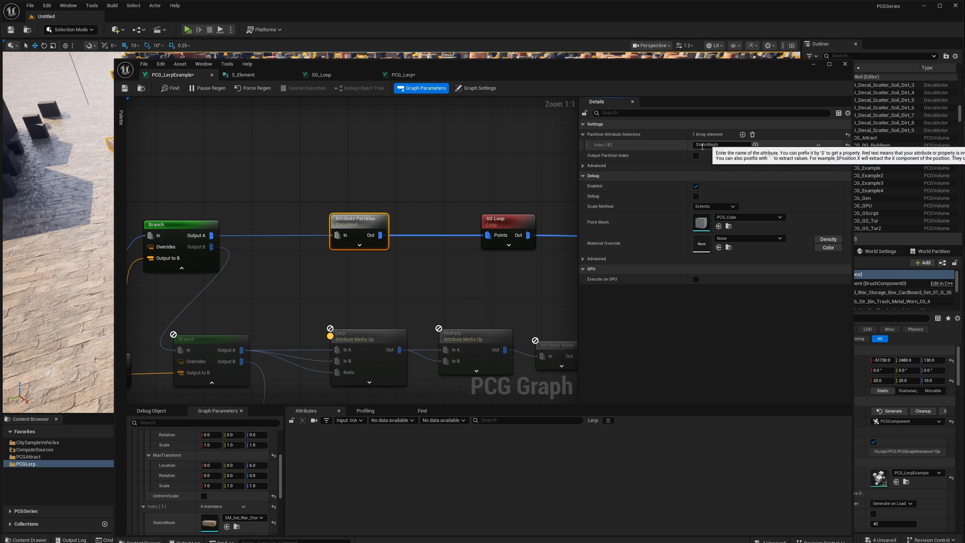
{"action": "right_click_drag", "start_coordinate": [404, 224], "coordinate": [345, 242]}
Collapse the expanded Elements entries and look through the array's list of indexes.
{"action": "scroll", "coordinate": [177, 474], "scroll_direction": "up", "scroll_amount": 4}
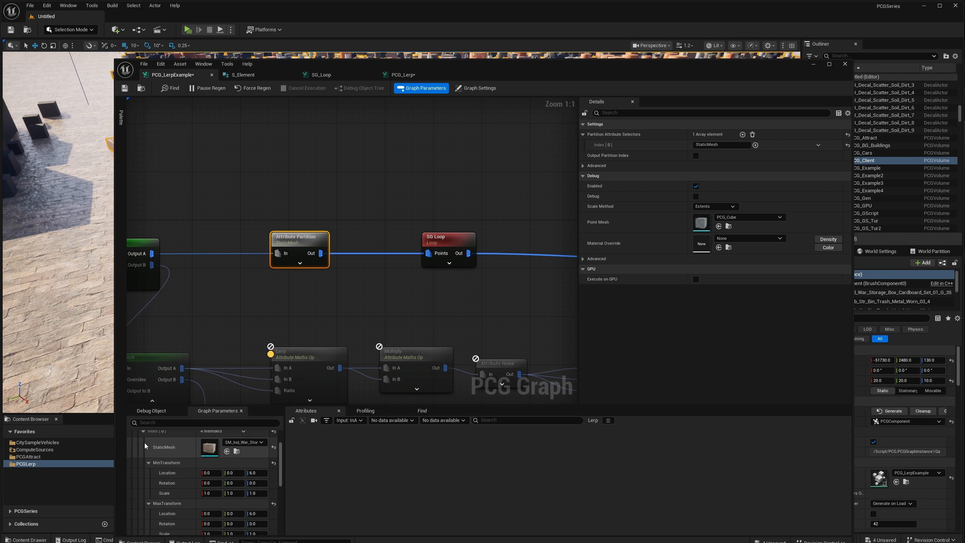
{"action": "left_click", "coordinate": [143, 453]}
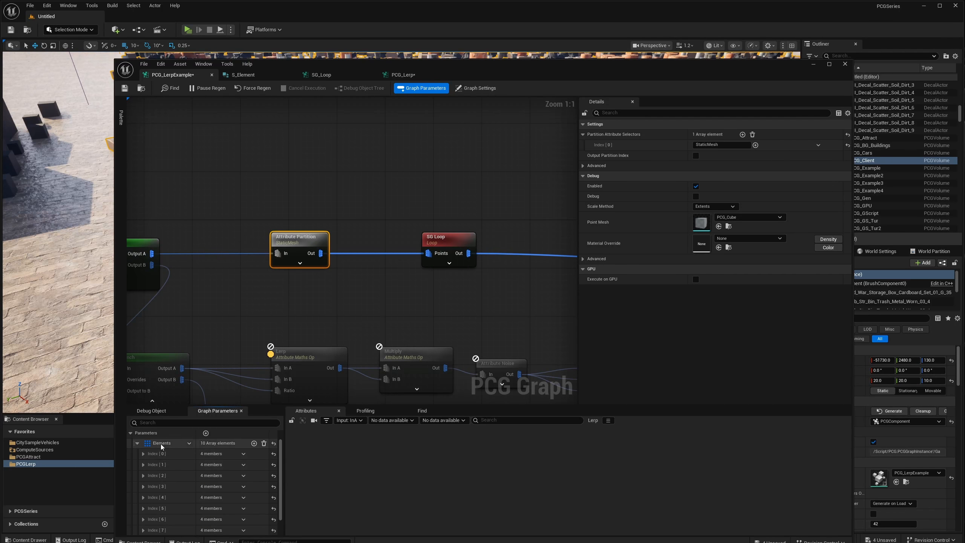
{"action": "scroll", "coordinate": [178, 473], "scroll_direction": "down", "scroll_amount": 2}
{"action": "scroll", "coordinate": [186, 488], "scroll_direction": "up", "scroll_amount": 2}
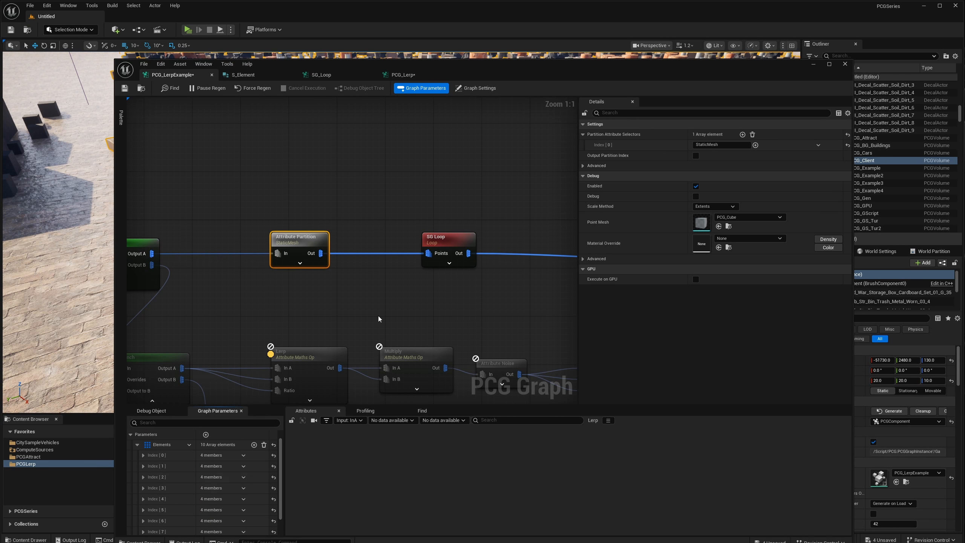
Open the SG_Loop subgraph and examine its two Transform Points nodes and the math nodes that follow them.
{"action": "double_click", "coordinate": [404, 247]}
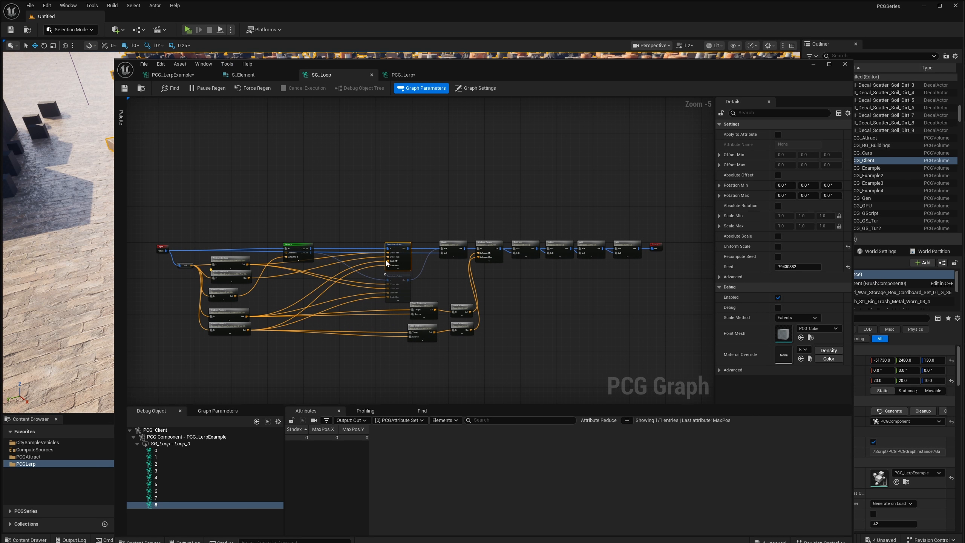
{"action": "scroll", "coordinate": [382, 293], "scroll_direction": "up", "scroll_amount": 3}
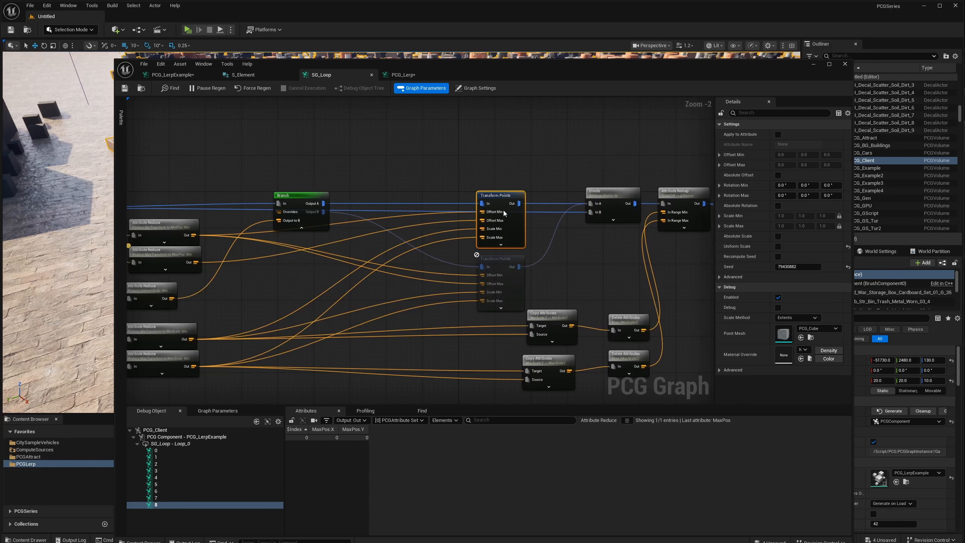
{"action": "left_click", "coordinate": [521, 284]}
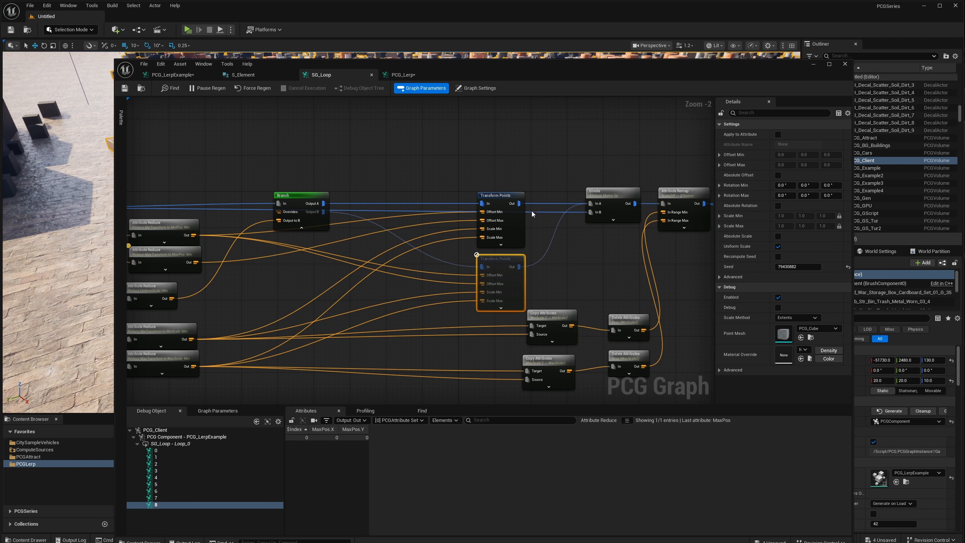
{"action": "right_click_drag", "start_coordinate": [554, 171], "coordinate": [535, 189]}
{"action": "left_click_drag", "start_coordinate": [535, 189], "coordinate": [501, 232]}
{"action": "right_click_drag", "start_coordinate": [566, 269], "coordinate": [240, 268]}
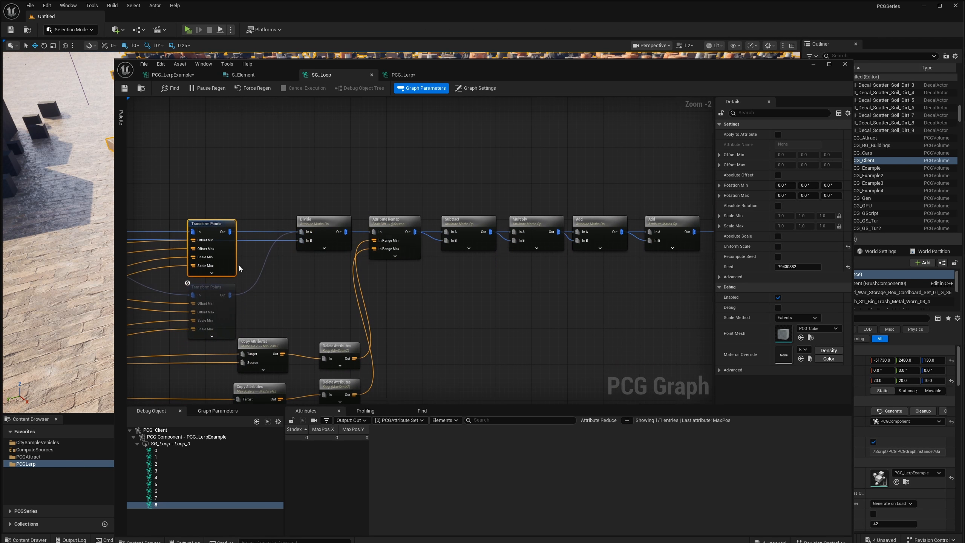
Return to the PCG_LerpExample graph and view both Branch nodes with their Create Constant inputs.
{"action": "left_click", "coordinate": [173, 75]}
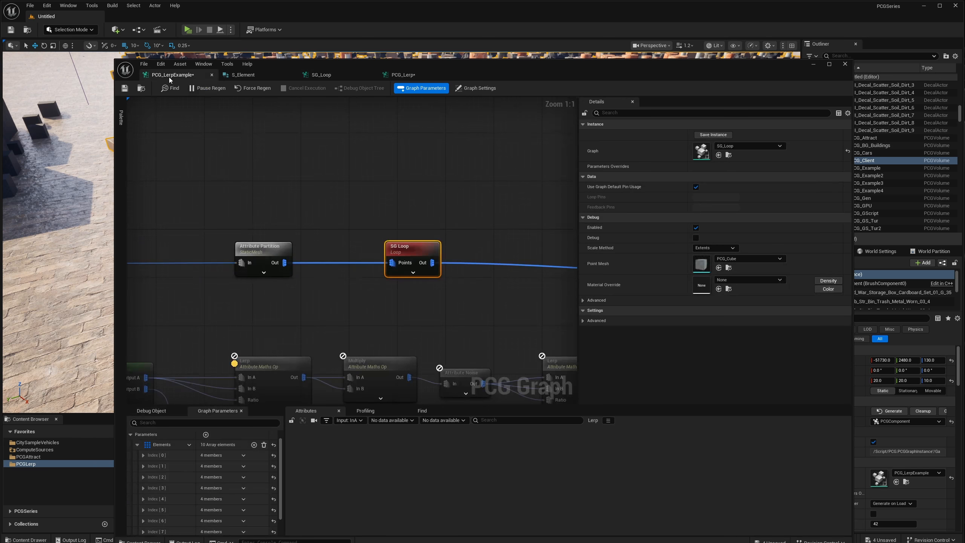
{"action": "right_click_drag", "start_coordinate": [270, 260], "coordinate": [454, 270]}
{"action": "scroll", "coordinate": [387, 249], "scroll_direction": "down", "scroll_amount": 3}
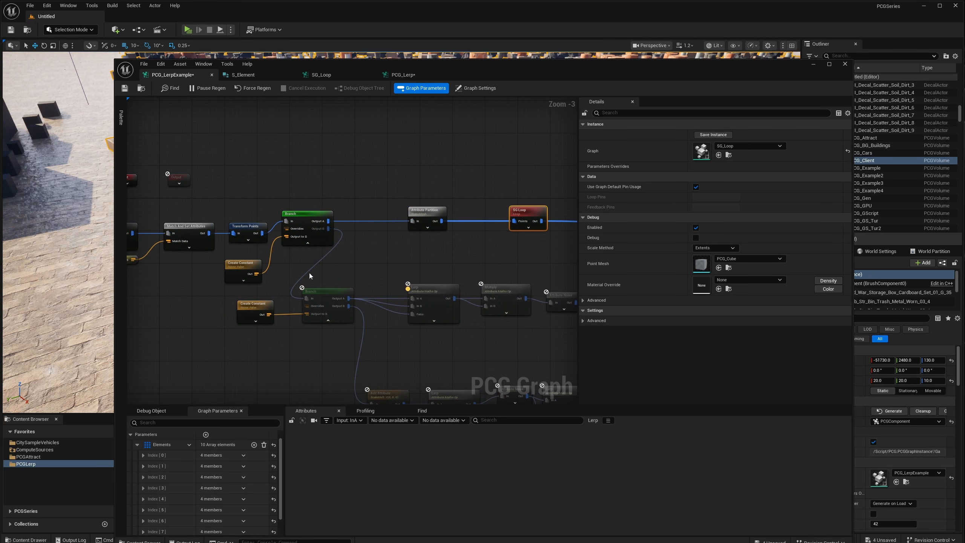
Enable the Bool Value of the Create Constant node that feeds the upper Branch.
{"action": "left_click", "coordinate": [240, 277]}
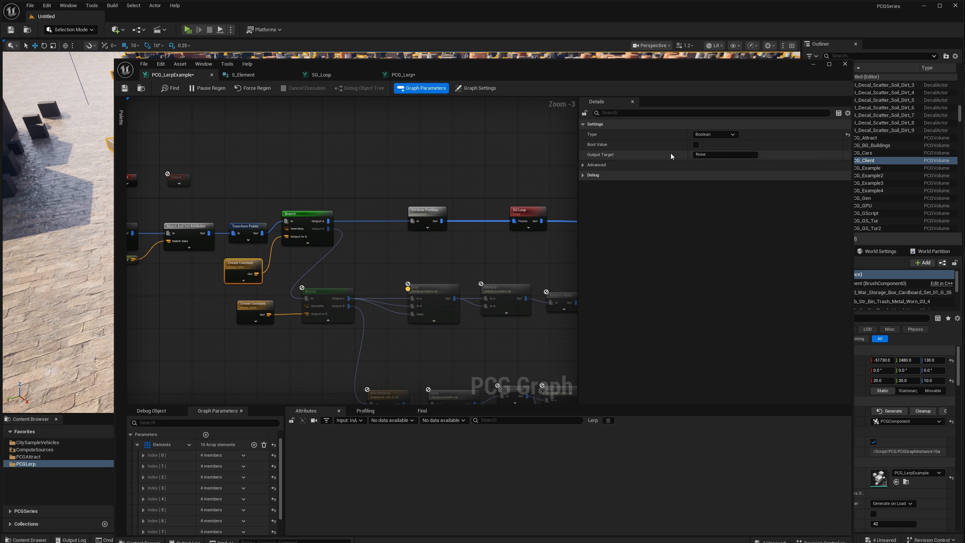
{"action": "right_click_drag", "start_coordinate": [469, 209], "coordinate": [412, 217]}
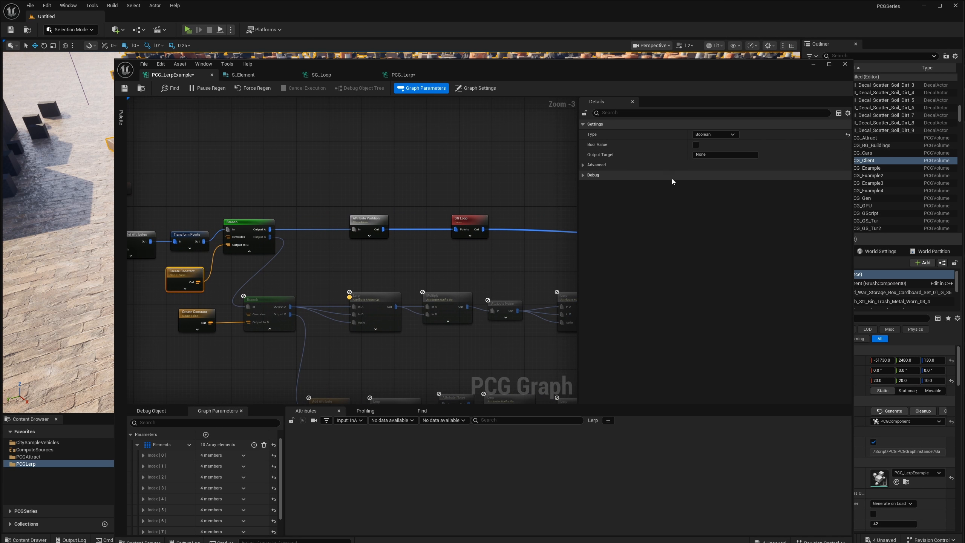
{"action": "left_click_drag", "start_coordinate": [475, 78], "coordinate": [487, 69]}
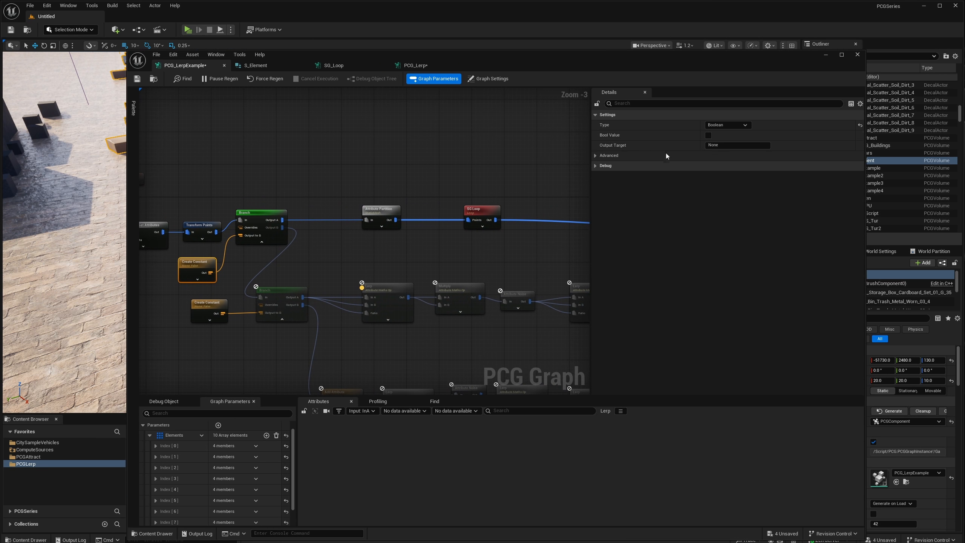
{"action": "left_click", "coordinate": [710, 138]}
{"action": "right_click_drag", "start_coordinate": [407, 267], "coordinate": [421, 246]}
{"action": "right_click_drag", "start_coordinate": [402, 285], "coordinate": [474, 283]}
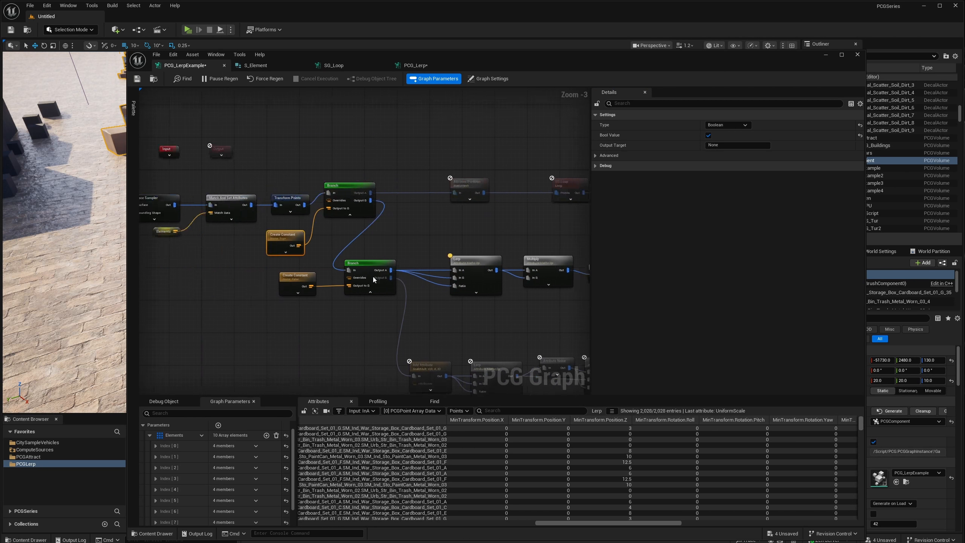
Open the first Lerp node's settings and expand the MinTransform and MaxTransform of Elements entry Index [7] to compare their scale ranges.
{"action": "scroll", "coordinate": [372, 276], "scroll_direction": "up", "scroll_amount": 3}
{"action": "right_click_drag", "start_coordinate": [390, 261], "coordinate": [231, 275]}
{"action": "left_click", "coordinate": [366, 304]}
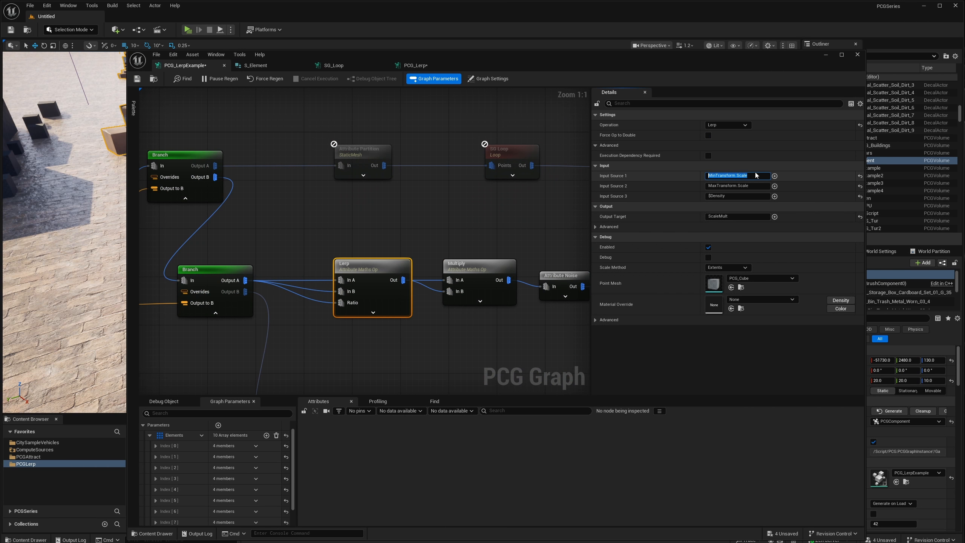
{"action": "scroll", "coordinate": [152, 462], "scroll_direction": "down", "scroll_amount": 2}
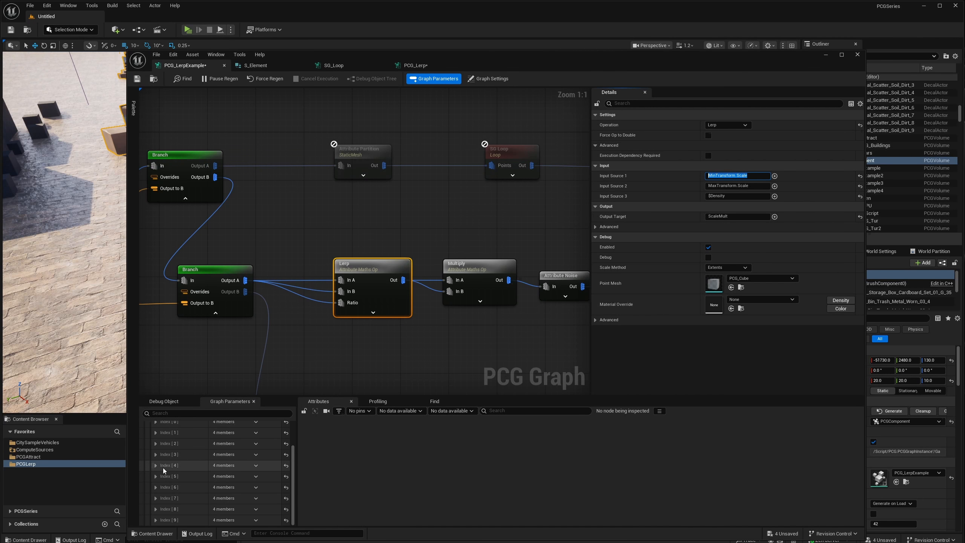
{"action": "left_click", "coordinate": [155, 498]}
{"action": "scroll", "coordinate": [165, 492], "scroll_direction": "down", "scroll_amount": 4}
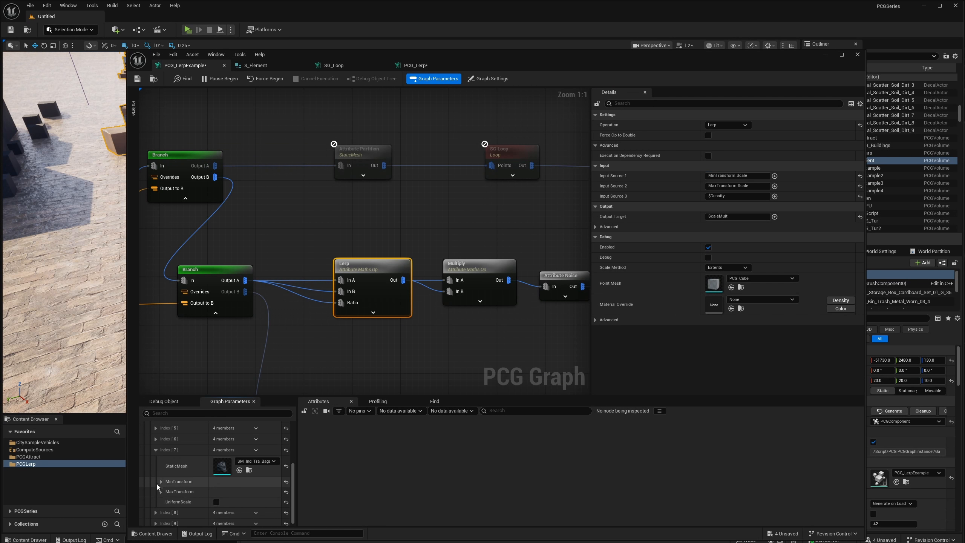
{"action": "left_click", "coordinate": [160, 482]}
{"action": "scroll", "coordinate": [163, 485], "scroll_direction": "down", "scroll_amount": 2}
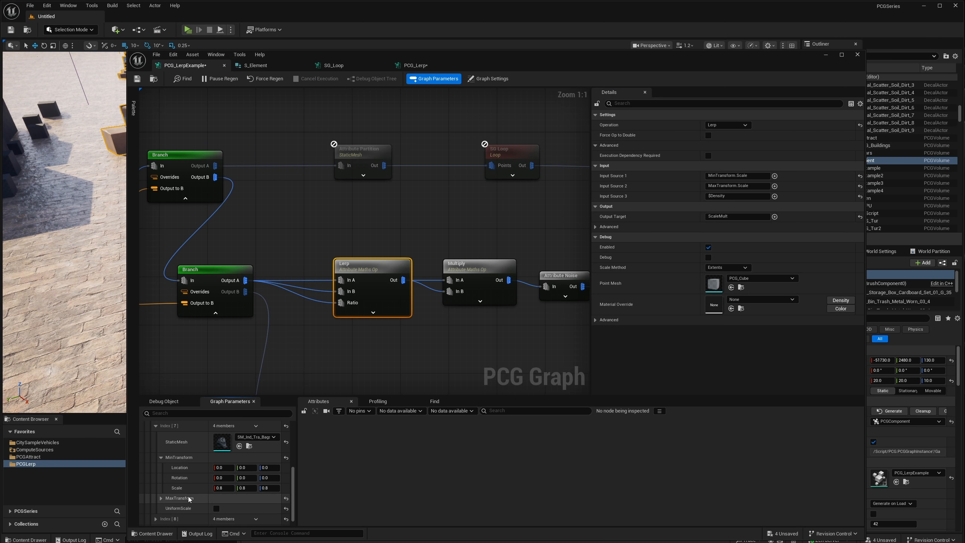
{"action": "left_click", "coordinate": [161, 498]}
{"action": "scroll", "coordinate": [175, 492], "scroll_direction": "down", "scroll_amount": 3}
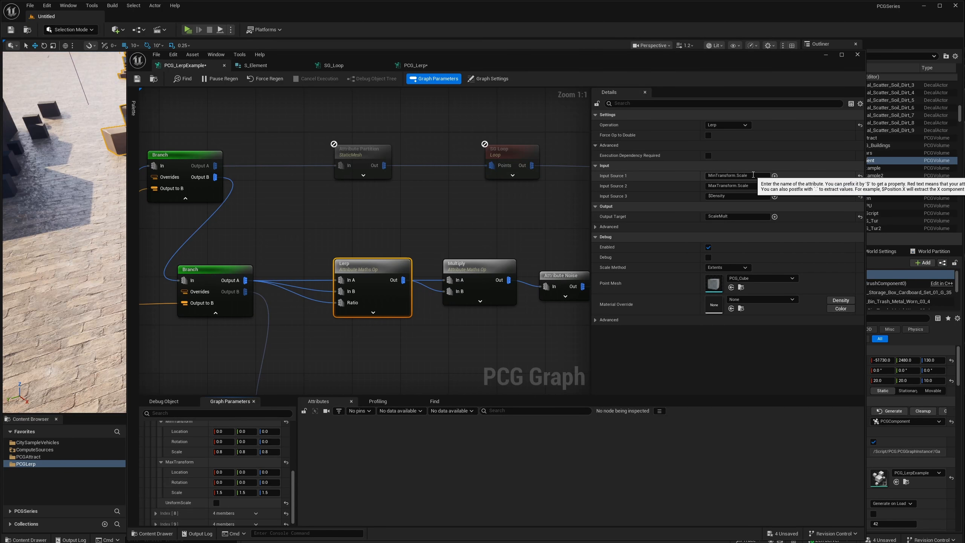
Examine the first Lerp node's input sources and output target, along with the Multiply node's input sources.
{"action": "left_click", "coordinate": [722, 176]}
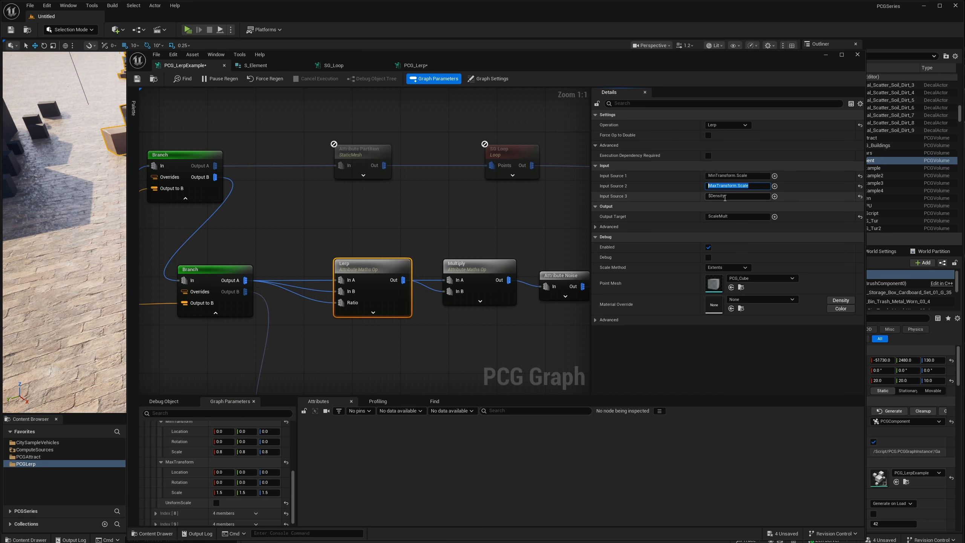
{"action": "left_click", "coordinate": [741, 216]}
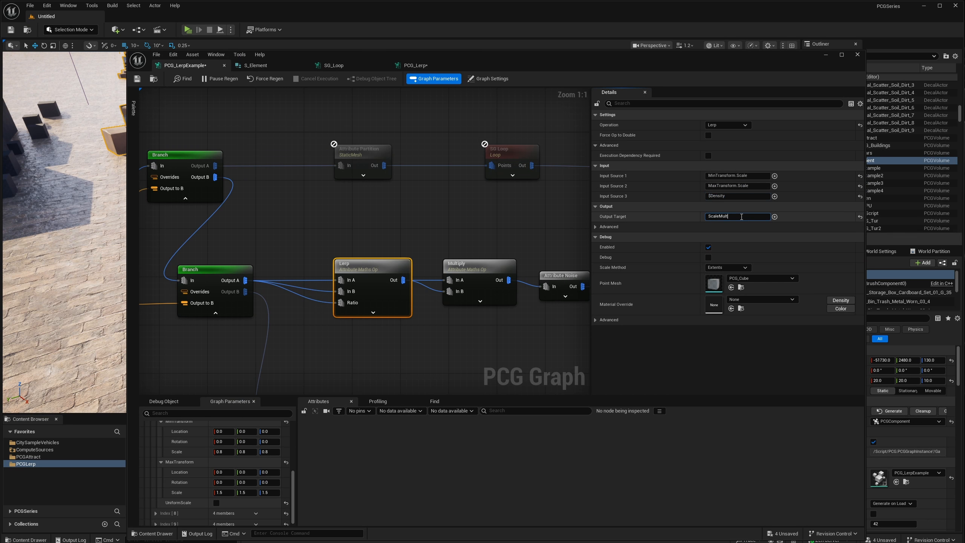
{"action": "right_click_drag", "start_coordinate": [488, 275], "coordinate": [419, 292]}
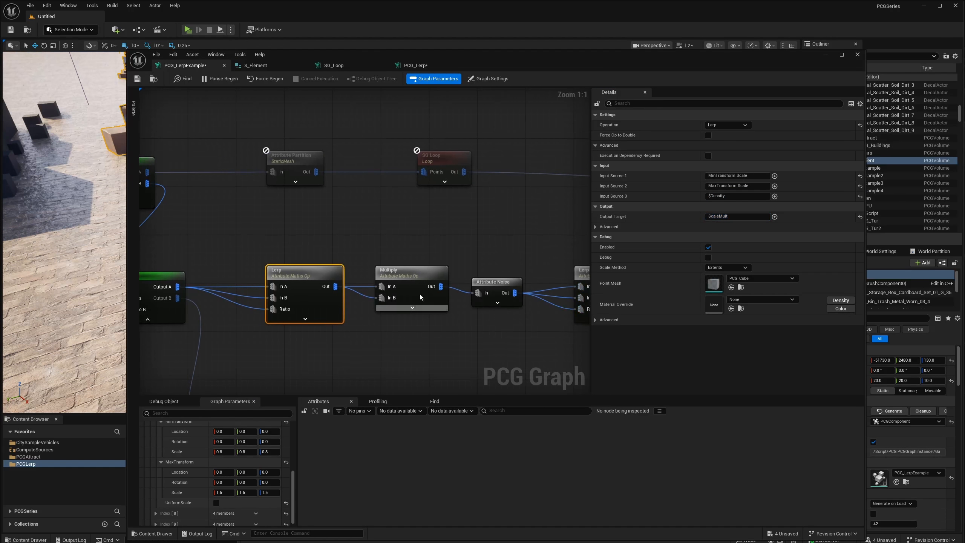
{"action": "left_click", "coordinate": [402, 282]}
{"action": "left_click", "coordinate": [722, 166]}
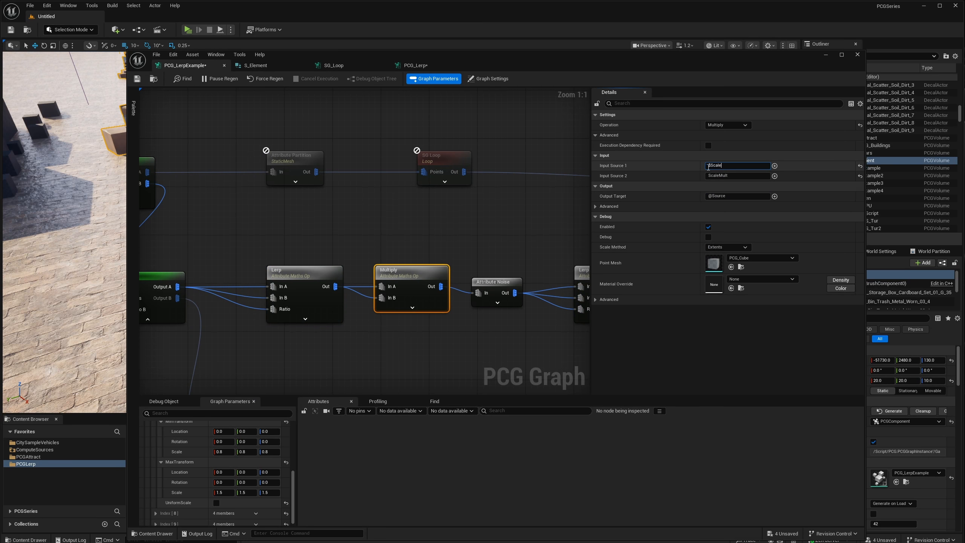
Delete the Attribute Noise node after Multiply, linking Multiply directly to the second Lerp, and move the Lerp and Add nodes closer.
{"action": "right_click_drag", "start_coordinate": [518, 253], "coordinate": [381, 248]}
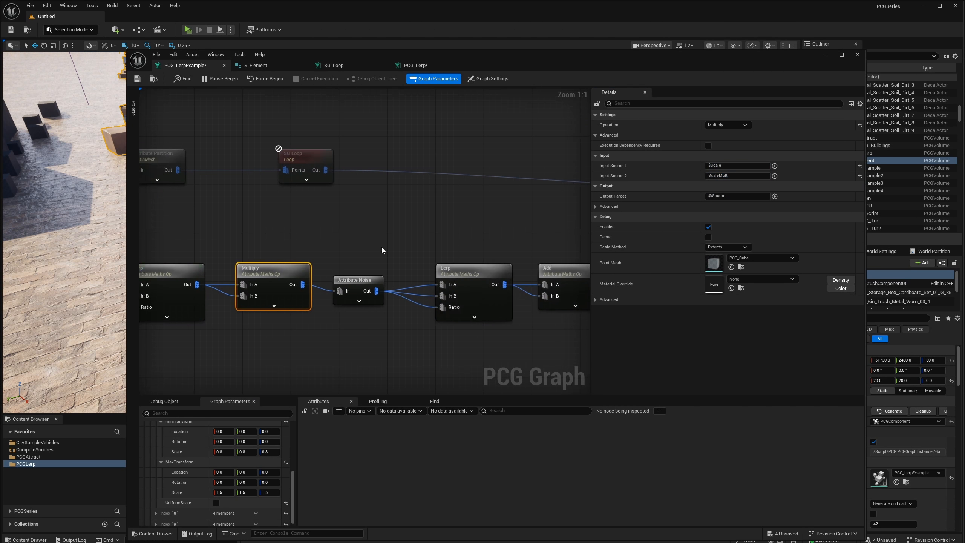
{"action": "right_click_drag", "start_coordinate": [415, 309], "coordinate": [371, 317]}
{"action": "left_click", "coordinate": [308, 291]}
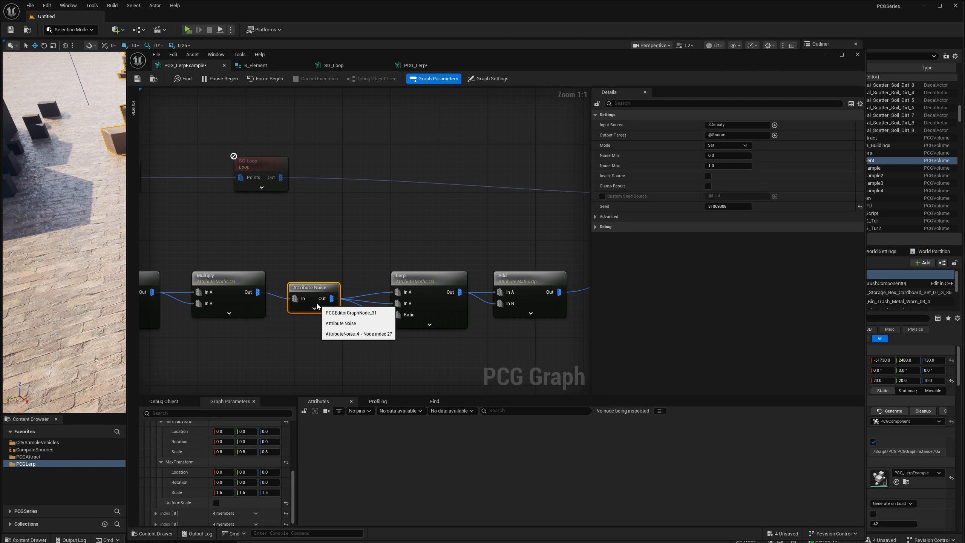
{"action": "left_click_drag", "start_coordinate": [325, 294], "coordinate": [349, 240]}
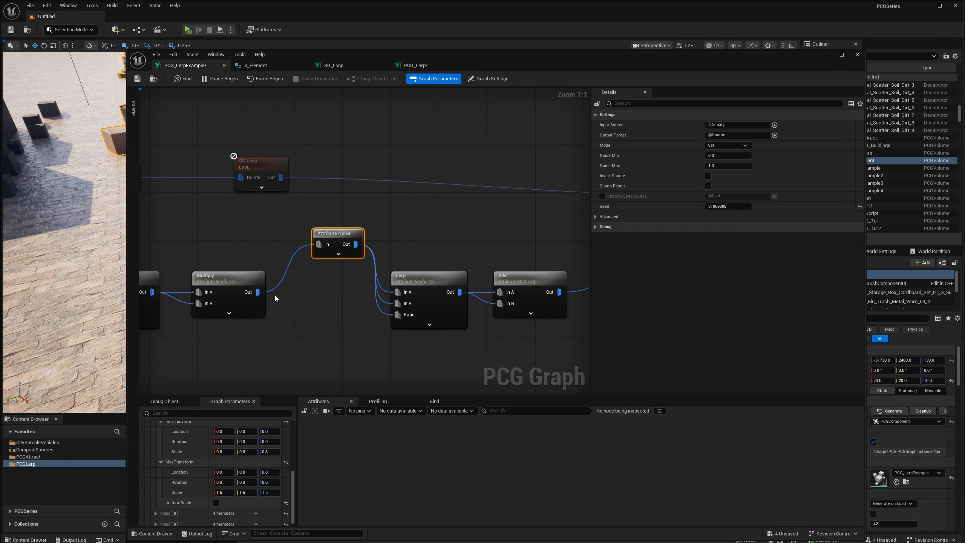
{"action": "left_click_drag", "start_coordinate": [334, 228], "coordinate": [321, 245]}
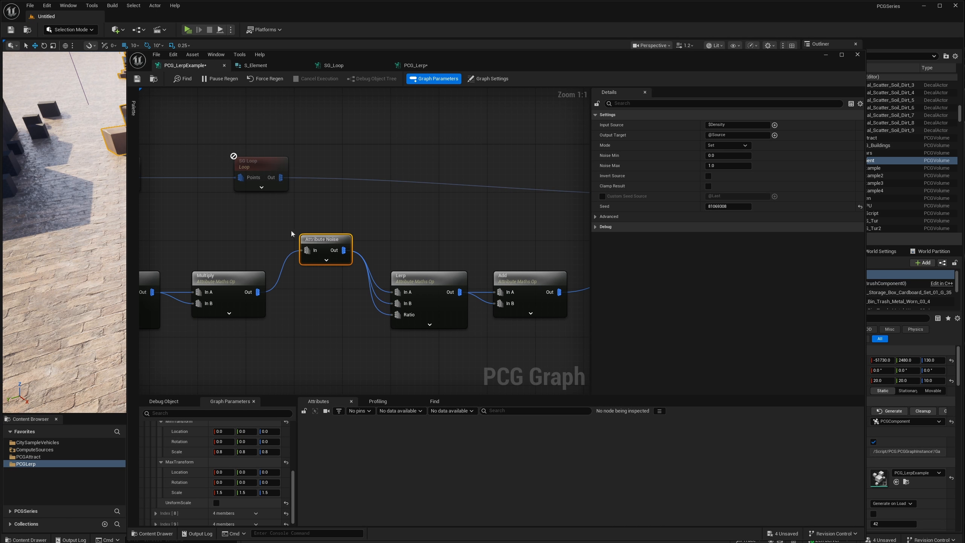
{"action": "key", "text": "Delete"}
{"action": "left_click_drag", "start_coordinate": [258, 292], "coordinate": [340, 291]}
{"action": "left_click_drag", "start_coordinate": [526, 285], "coordinate": [455, 285]}
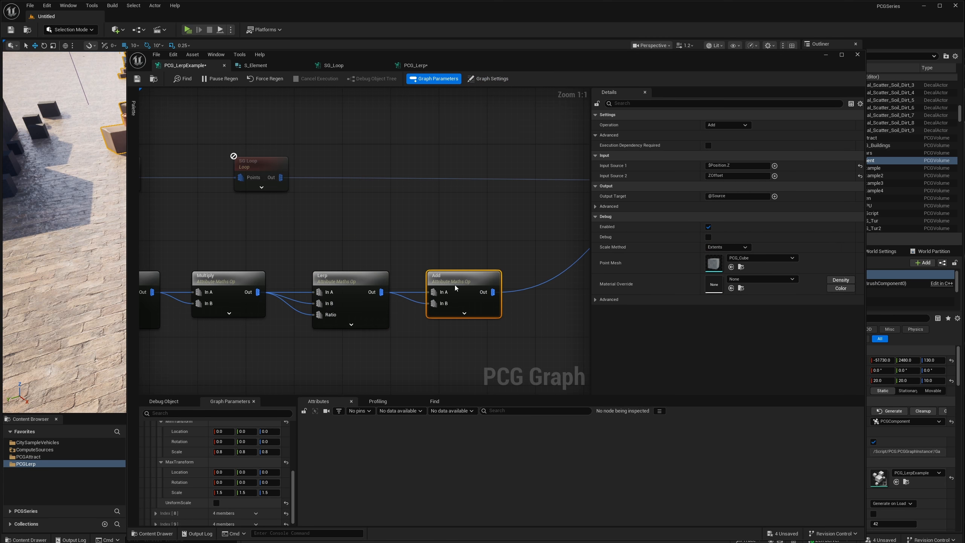
Examine the second Lerp node's position-based input sources, its density ratio and its output target.
{"action": "left_click", "coordinate": [349, 278]}
{"action": "left_click", "coordinate": [731, 175]}
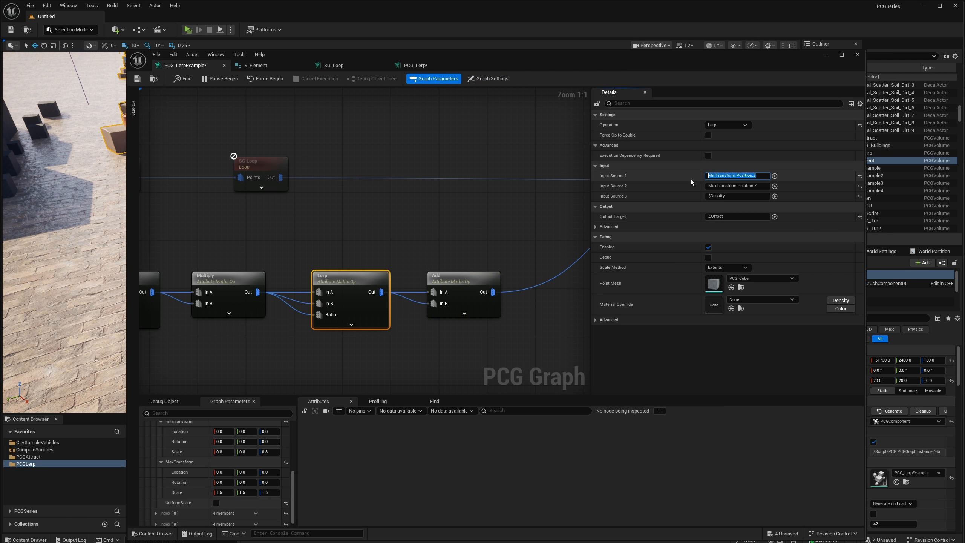
{"action": "left_click", "coordinate": [764, 186]}
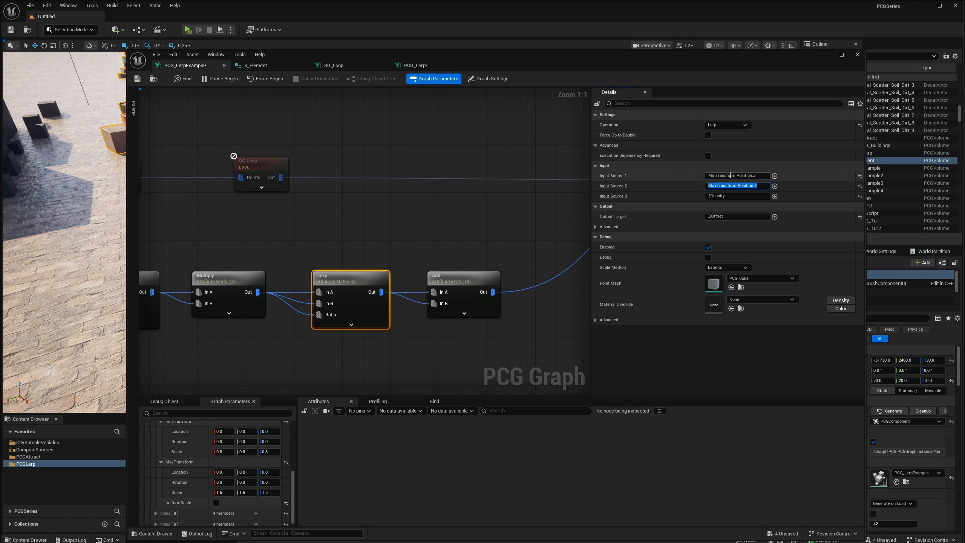
{"action": "left_click", "coordinate": [731, 196]}
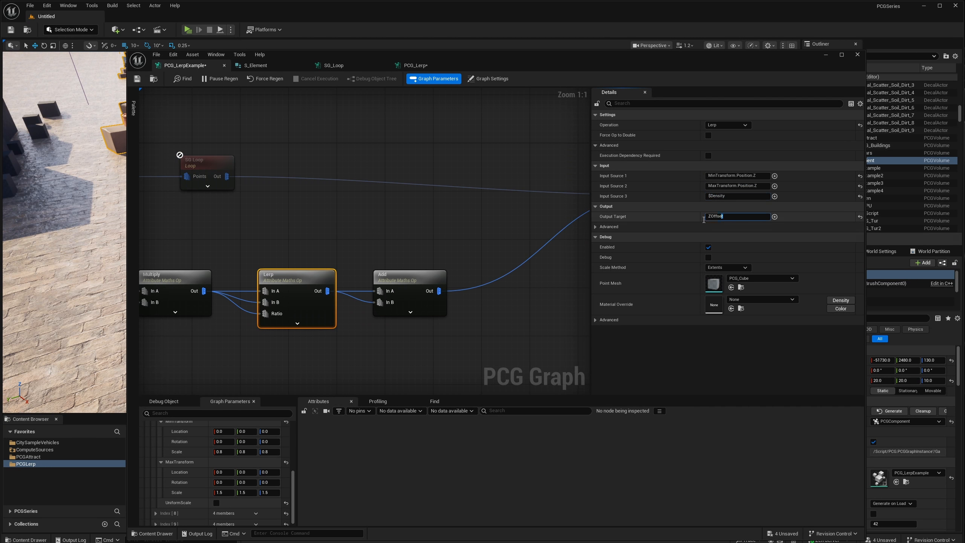
Inspect the Add node's input sources, follow its output to the Static Mesh Spawner, and review the whole lerp branch.
{"action": "left_click", "coordinate": [437, 274]}
{"action": "left_click", "coordinate": [721, 166]}
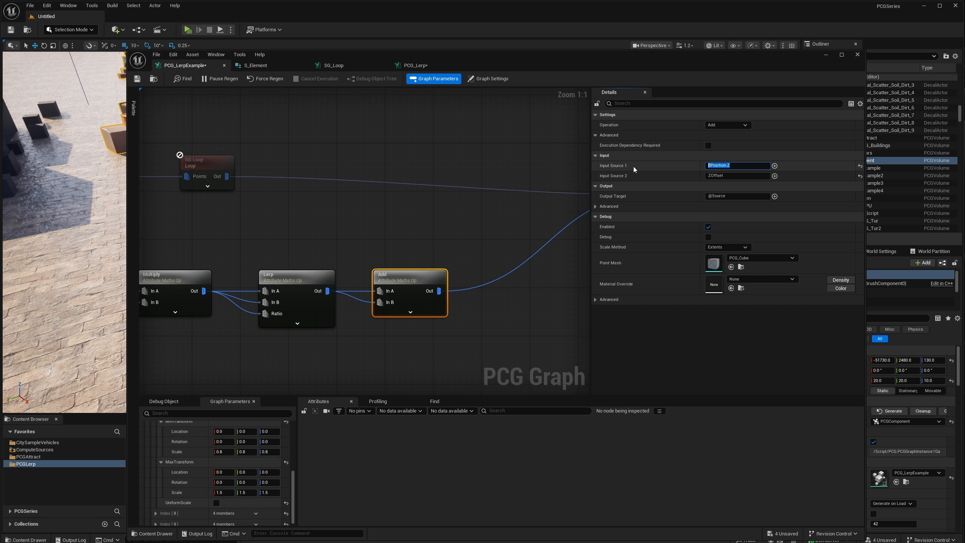
{"action": "left_click_drag", "start_coordinate": [393, 243], "coordinate": [399, 284]}
{"action": "scroll", "coordinate": [374, 257], "scroll_direction": "down", "scroll_amount": 4}
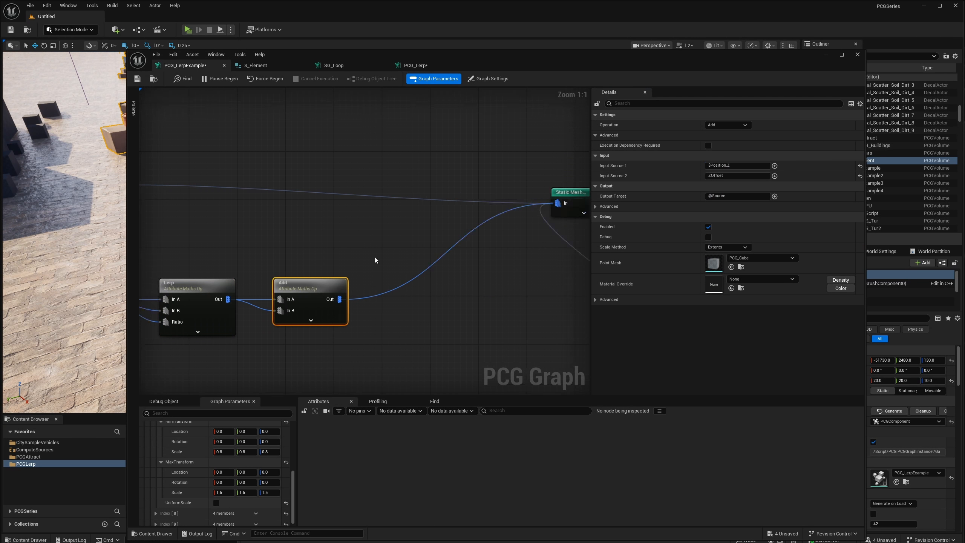
{"action": "right_click_drag", "start_coordinate": [322, 293], "coordinate": [385, 280]}
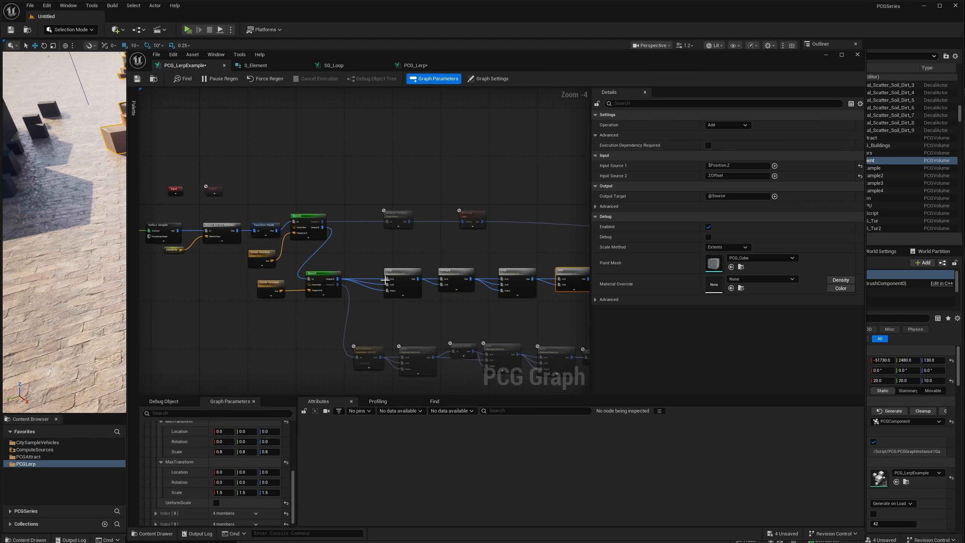
{"action": "scroll", "coordinate": [399, 298], "scroll_direction": "up", "scroll_amount": 2}
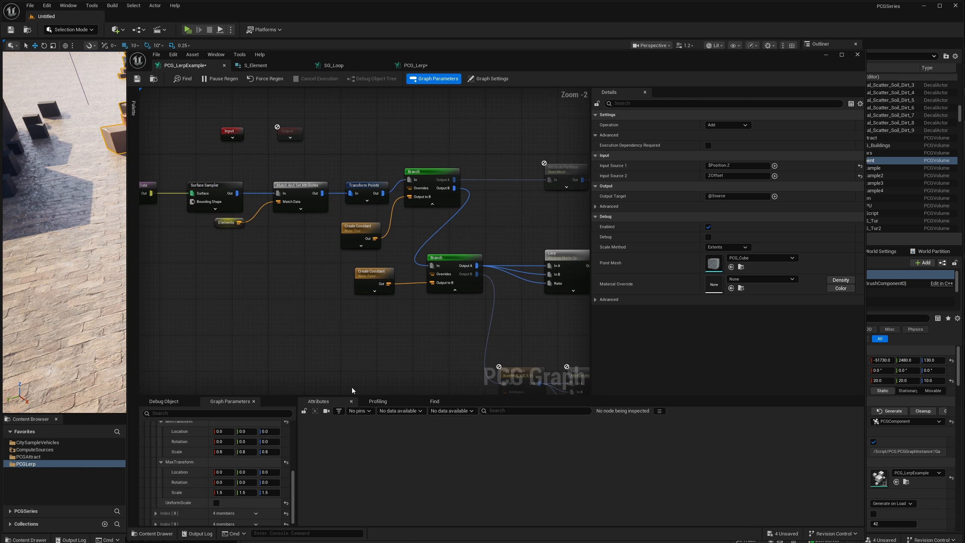
Switch to the PCG_Lerp graph and view its two rows of Add Attribute nodes ahead of the Lerp.
{"action": "left_click", "coordinate": [415, 64]}
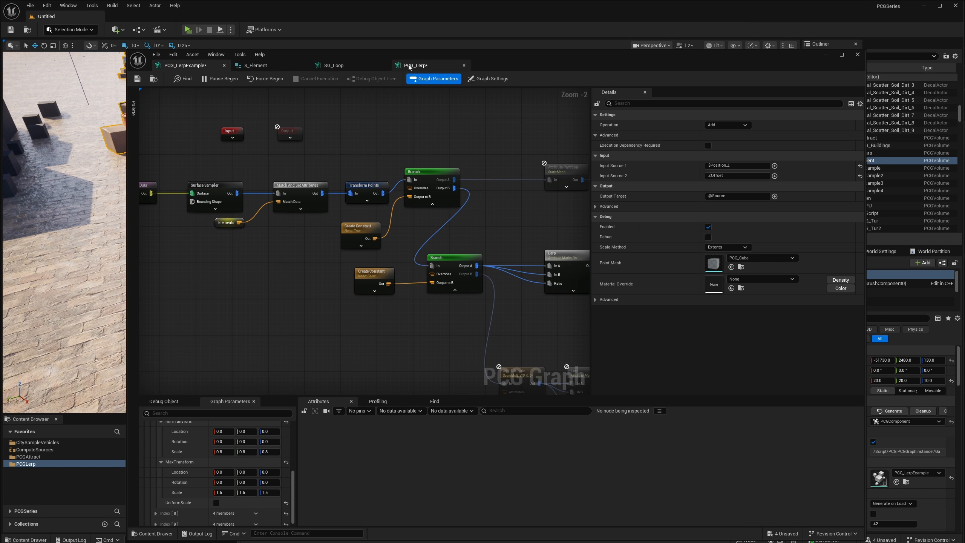
{"action": "scroll", "coordinate": [330, 306], "scroll_direction": "down", "scroll_amount": 2}
{"action": "right_click_drag", "start_coordinate": [259, 291], "coordinate": [522, 282]}
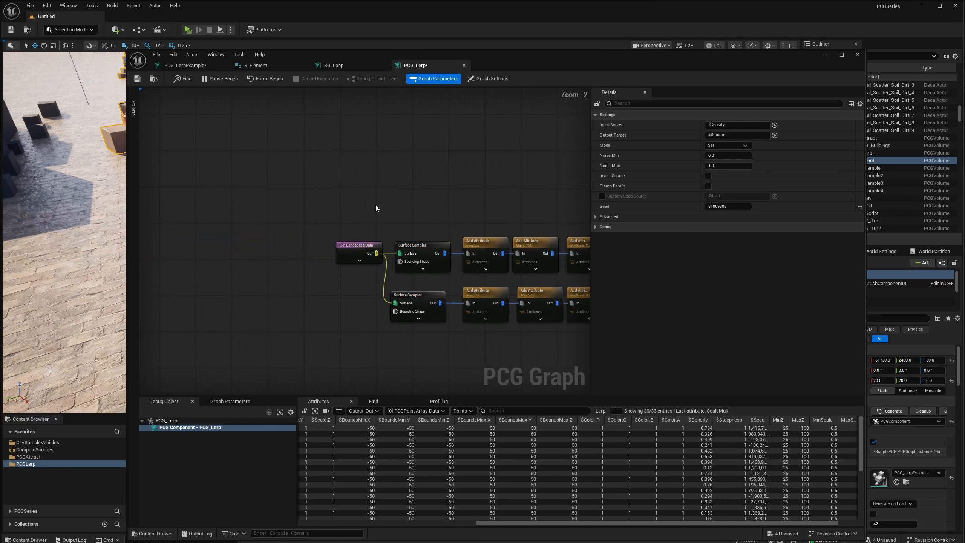
{"action": "left_click_drag", "start_coordinate": [390, 215], "coordinate": [427, 304]}
{"action": "right_click_drag", "start_coordinate": [498, 262], "coordinate": [364, 266]}
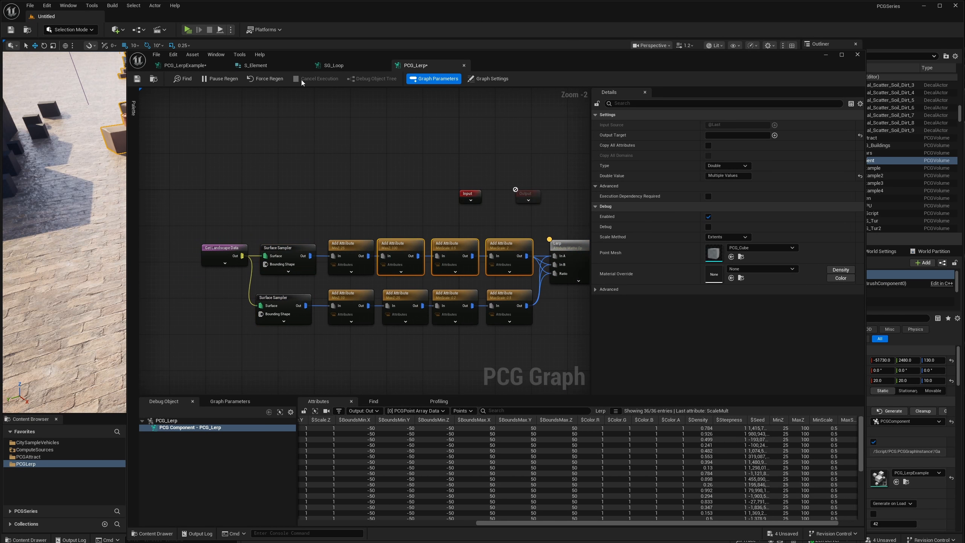
Return to the PCG_LerpExample graph and collapse the expanded entry in the Elements array.
{"action": "left_click", "coordinate": [250, 67]}
{"action": "left_click", "coordinate": [198, 67]}
{"action": "mouse_move", "coordinate": [330, 308]}
{"action": "right_mouse_down"}
{"action": "mouse_move", "coordinate": [278, 302]}
{"action": "mouse_move", "coordinate": [317, 308]}
{"action": "right_mouse_up"}
{"action": "right_click_drag", "start_coordinate": [278, 271], "coordinate": [323, 272]}
{"action": "scroll", "coordinate": [323, 271], "scroll_direction": "up", "scroll_amount": 2}
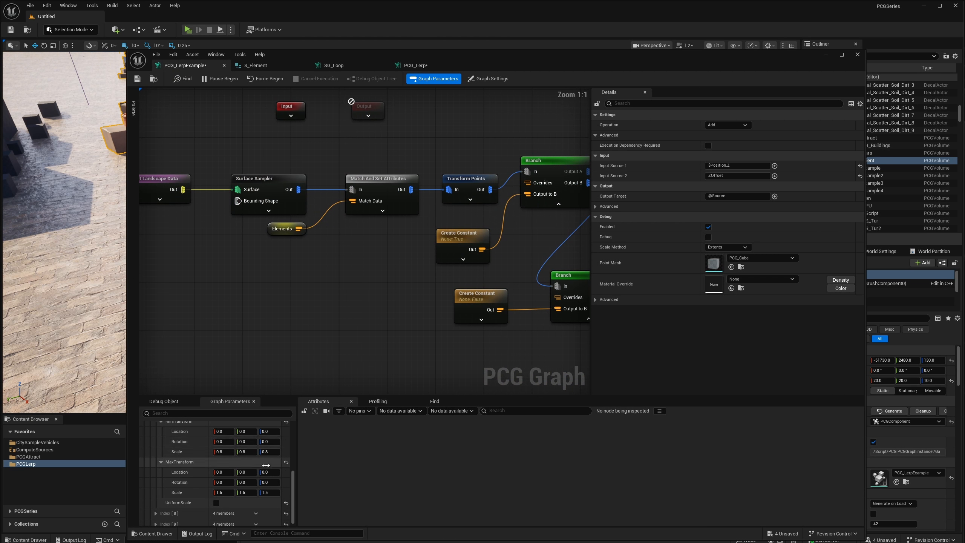
{"action": "scroll", "coordinate": [178, 457], "scroll_direction": "up", "scroll_amount": 5}
{"action": "left_click", "coordinate": [155, 510]}
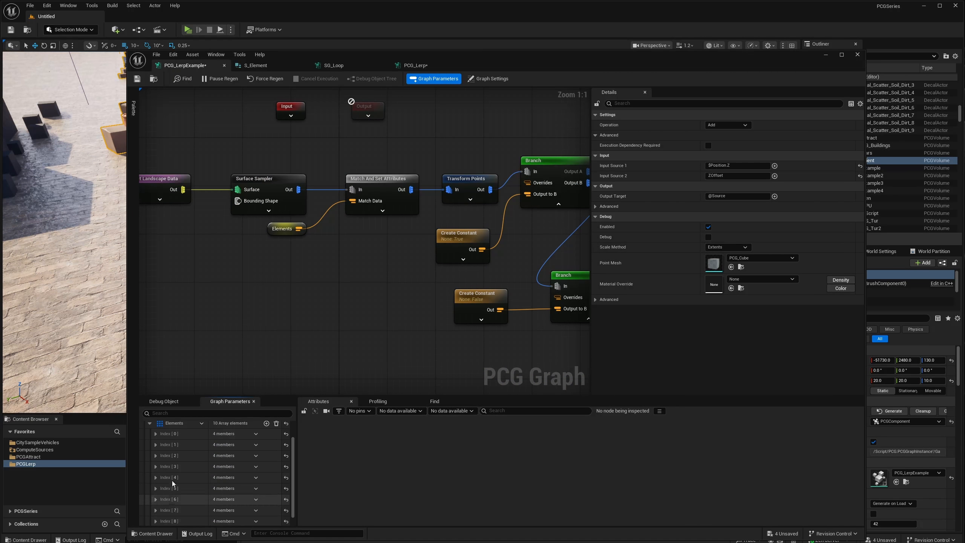
Inspect the Match And Set Attributes node fed by Elements and follow its output to the two Branch nodes.
{"action": "right_click_drag", "start_coordinate": [308, 287], "coordinate": [280, 311]}
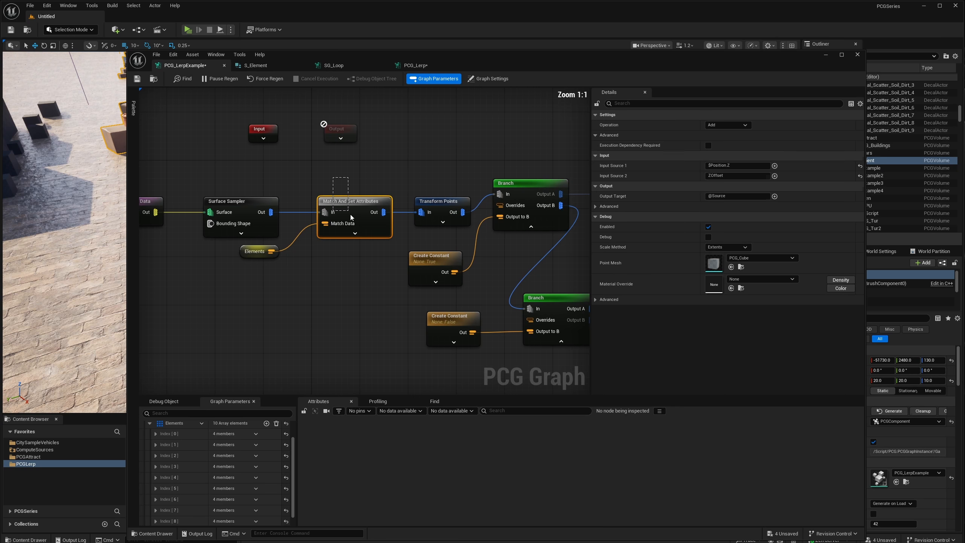
{"action": "left_click_drag", "start_coordinate": [350, 214], "coordinate": [350, 215]}
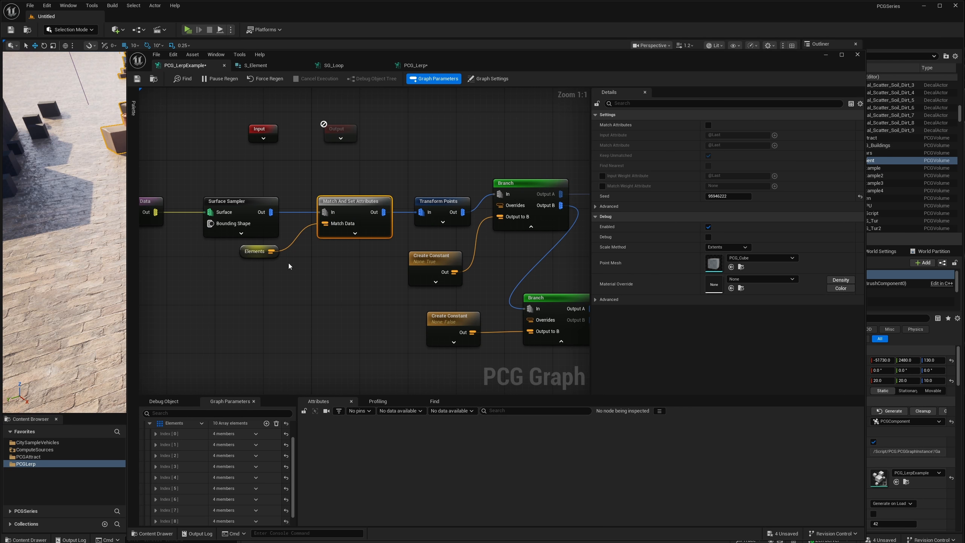
{"action": "right_click_drag", "start_coordinate": [396, 255], "coordinate": [282, 257]}
{"action": "right_click_drag", "start_coordinate": [360, 269], "coordinate": [315, 253]}
{"action": "right_click_drag", "start_coordinate": [388, 281], "coordinate": [353, 281]}
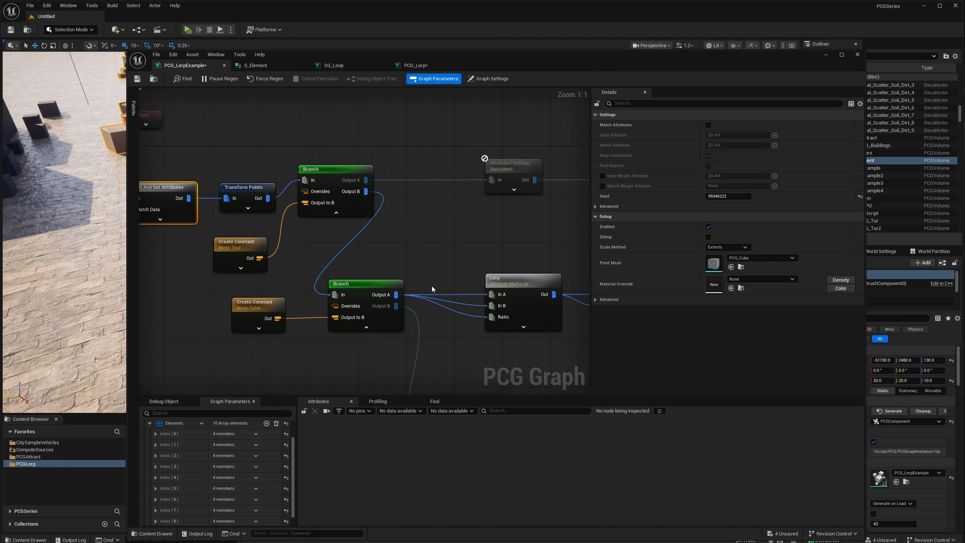
Select the Lerp, Multiply, Lerp and Add nodes after the lower Branch to review them as one chain.
{"action": "scroll", "coordinate": [431, 286], "scroll_direction": "down", "scroll_amount": 6}
{"action": "right_click_drag", "start_coordinate": [425, 291], "coordinate": [407, 308]}
{"action": "scroll", "coordinate": [337, 291], "scroll_direction": "up", "scroll_amount": 3}
{"action": "left_click_drag", "start_coordinate": [291, 321], "coordinate": [510, 262]}
{"action": "left_click_drag", "start_coordinate": [276, 244], "coordinate": [436, 307]}
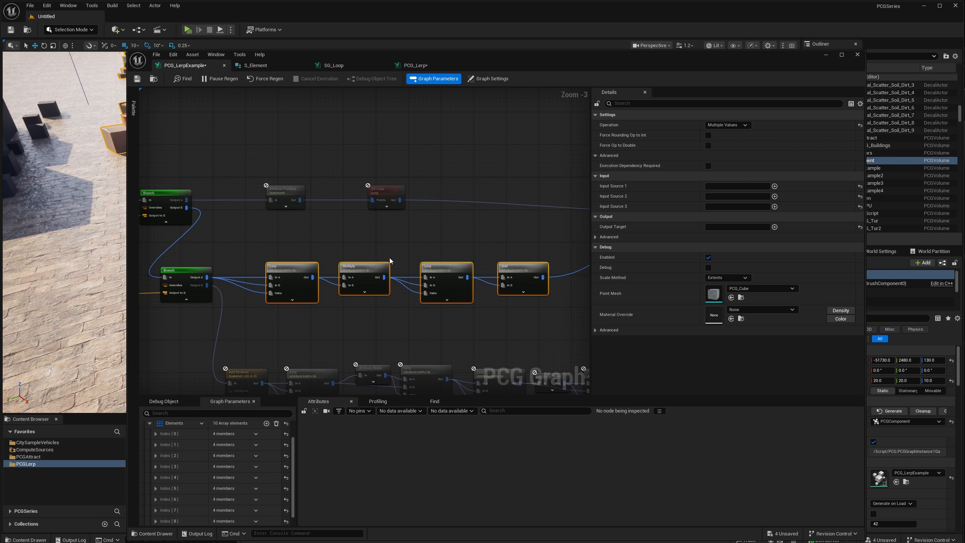
Turn off the Bool Value of the Create Constant node feeding the upper Branch to activate the loop branch.
{"action": "right_click_drag", "start_coordinate": [390, 261], "coordinate": [426, 224]}
{"action": "left_click", "coordinate": [182, 241]}
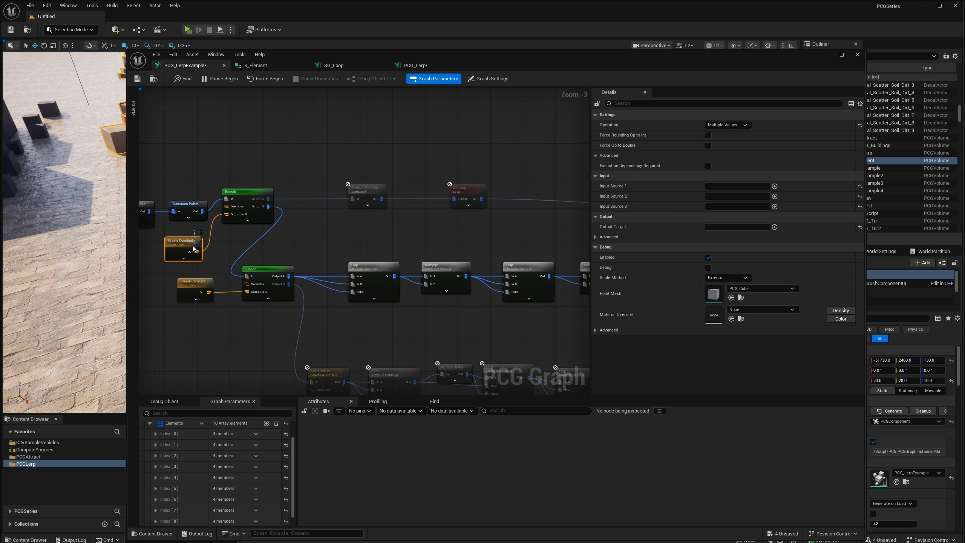
{"action": "left_click", "coordinate": [708, 136]}
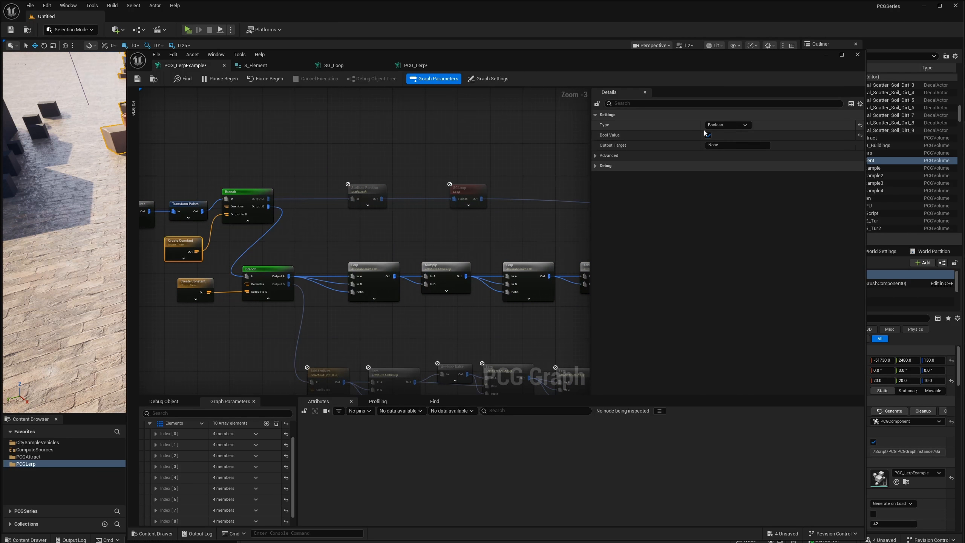
Set the PCG_Client component as the debug object and profile the loop branch with a forced regeneration.
{"action": "left_click_drag", "start_coordinate": [353, 70], "coordinate": [383, 127]}
{"action": "left_click_drag", "start_coordinate": [480, 131], "coordinate": [488, 89]}
{"action": "left_click", "coordinate": [211, 426]}
{"action": "left_click", "coordinate": [236, 461]}
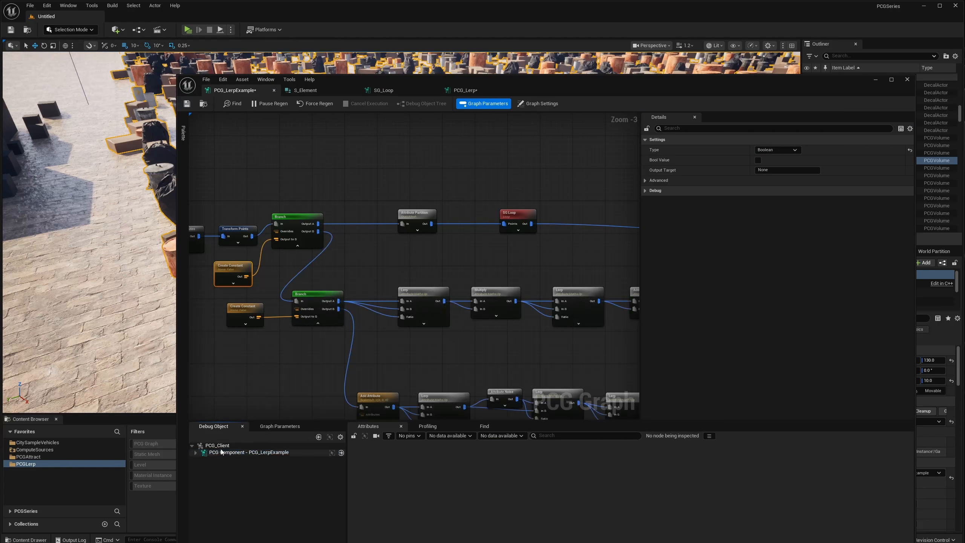
{"action": "left_click", "coordinate": [223, 446]}
{"action": "left_click", "coordinate": [226, 452]}
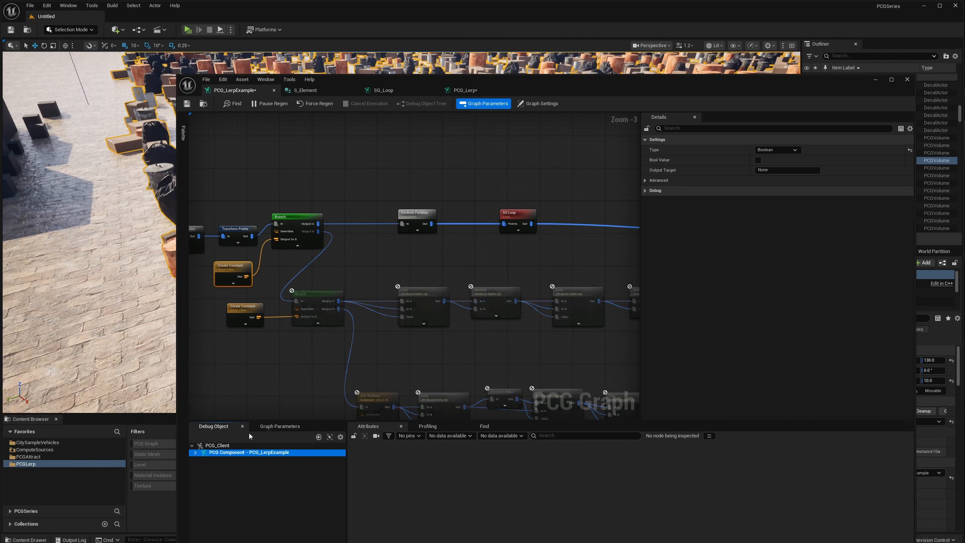
{"action": "left_click", "coordinate": [432, 427]}
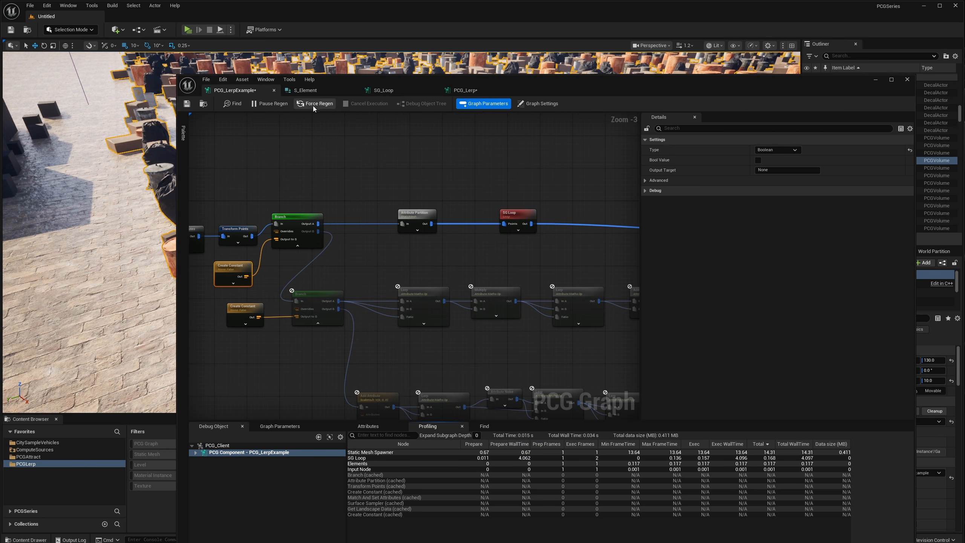
{"action": "left_click", "coordinate": [323, 105]}
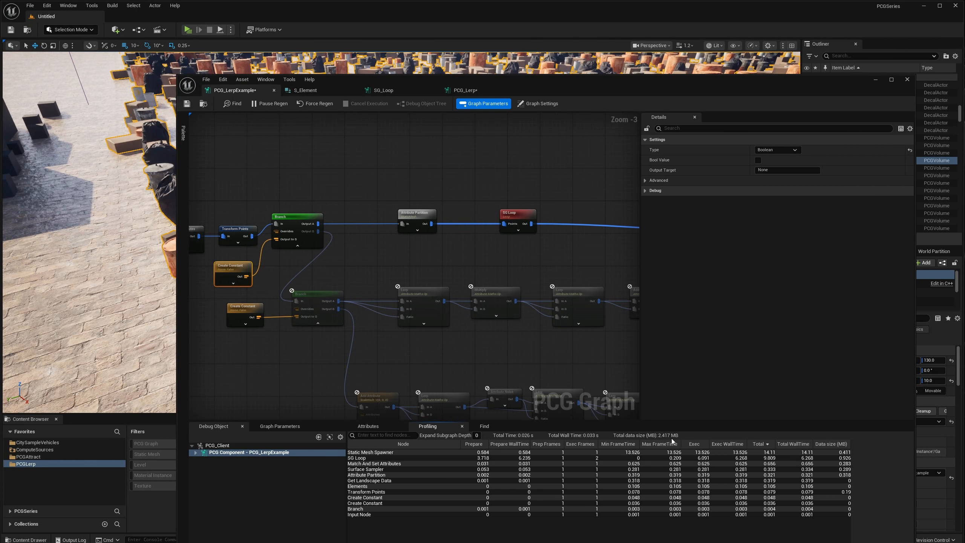
Turn on the upper Create Constant's Bool Value and force a regeneration to profile the lerp branch.
{"action": "right_click_drag", "start_coordinate": [530, 286], "coordinate": [503, 261]}
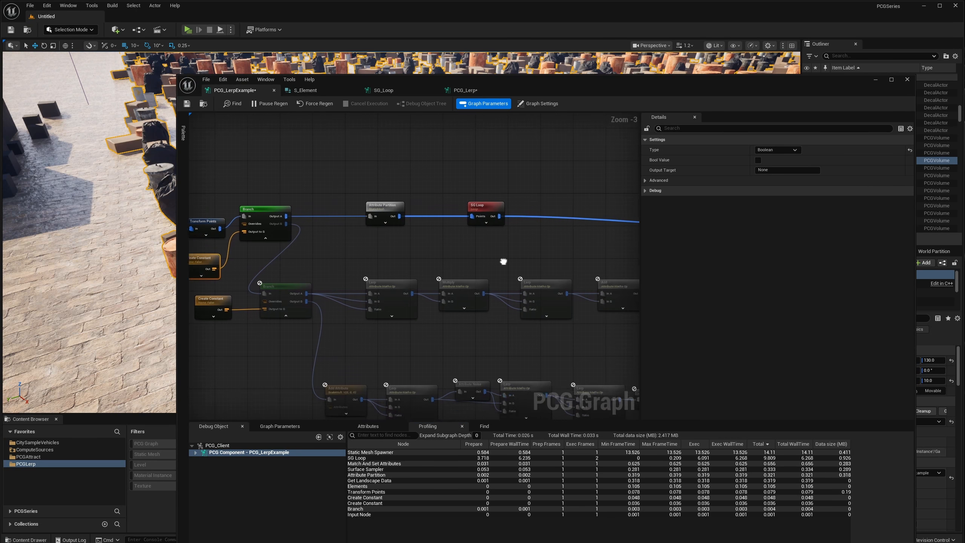
{"action": "right_click_drag", "start_coordinate": [424, 205], "coordinate": [487, 208]}
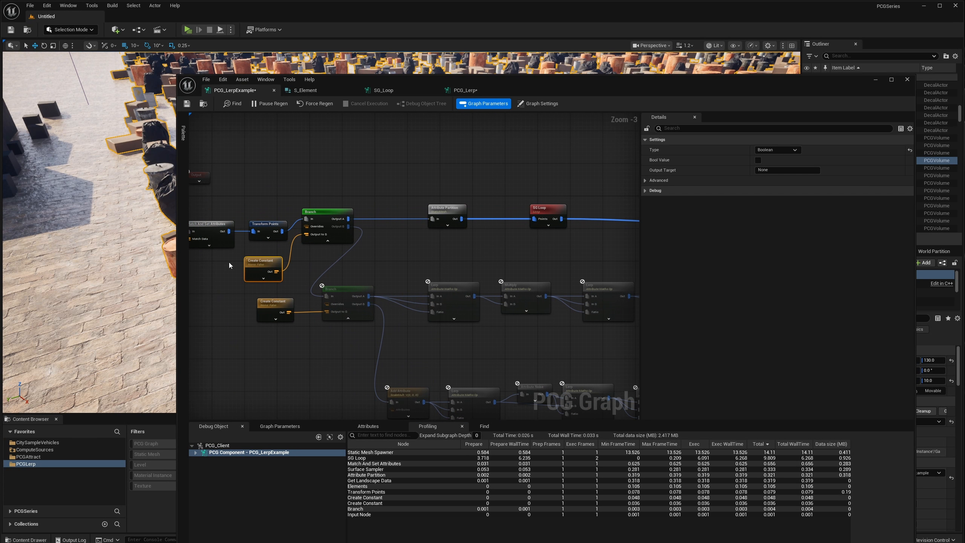
{"action": "left_click", "coordinate": [758, 161]}
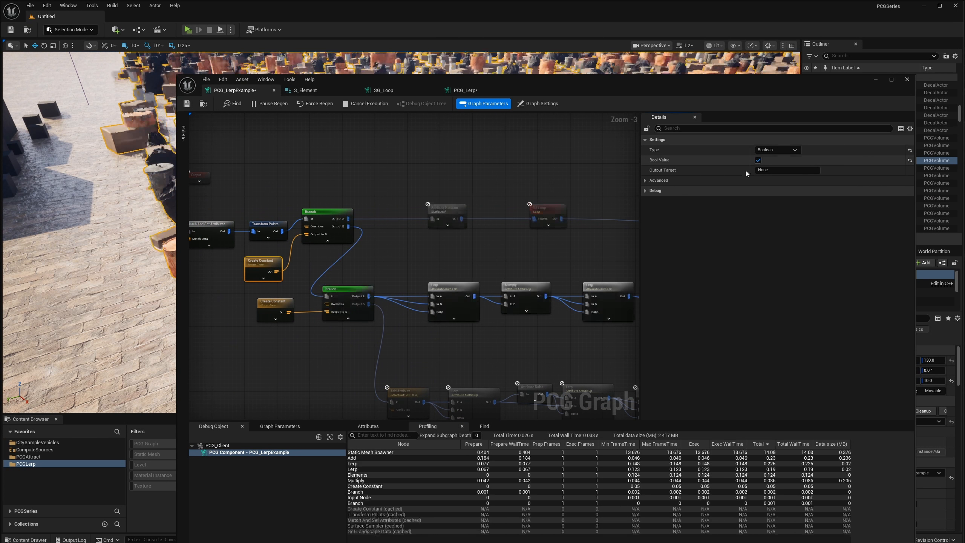
{"action": "left_click", "coordinate": [322, 105]}
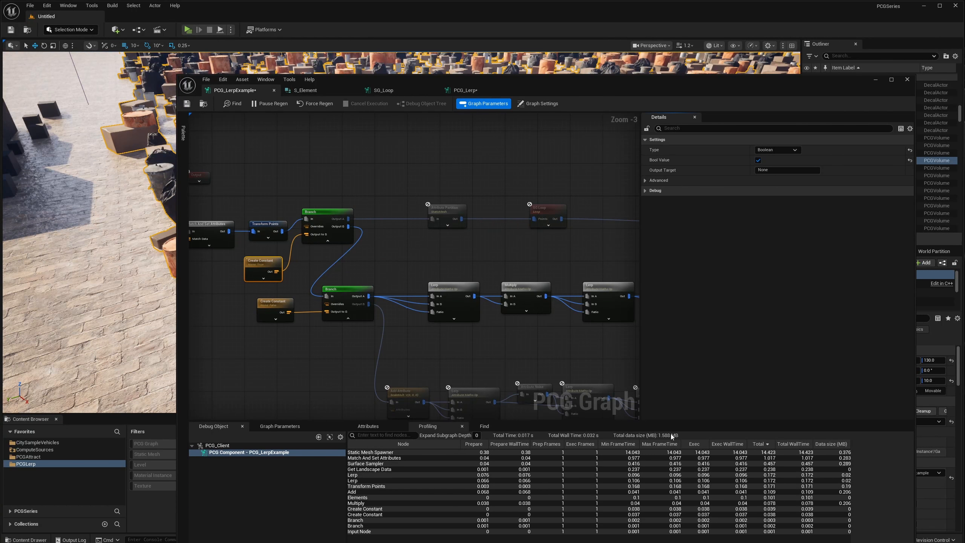
Examine the loop, Lerp-Multiply-Lerp-Add and Add Attribute branches through to the Static Mesh Spawner alongside the profiling figures.
{"action": "right_click_drag", "start_coordinate": [448, 252], "coordinate": [376, 245]}
{"action": "scroll", "coordinate": [471, 245], "scroll_direction": "down", "scroll_amount": 2}
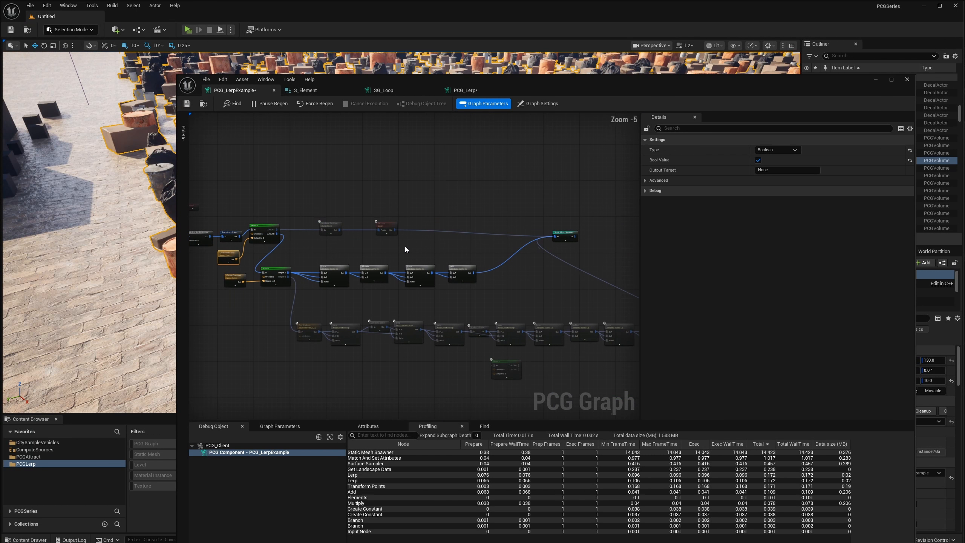
{"action": "scroll", "coordinate": [405, 246], "scroll_direction": "up", "scroll_amount": 2}
{"action": "right_click_drag", "start_coordinate": [436, 248], "coordinate": [465, 260]}
{"action": "scroll", "coordinate": [499, 258], "scroll_direction": "down", "scroll_amount": 1}
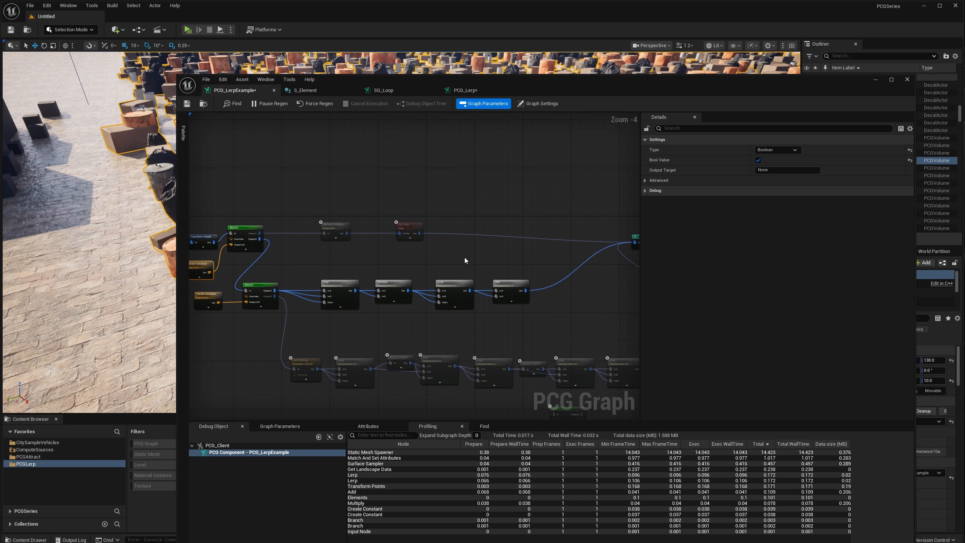
{"action": "right_click_drag", "start_coordinate": [315, 244], "coordinate": [394, 240]}
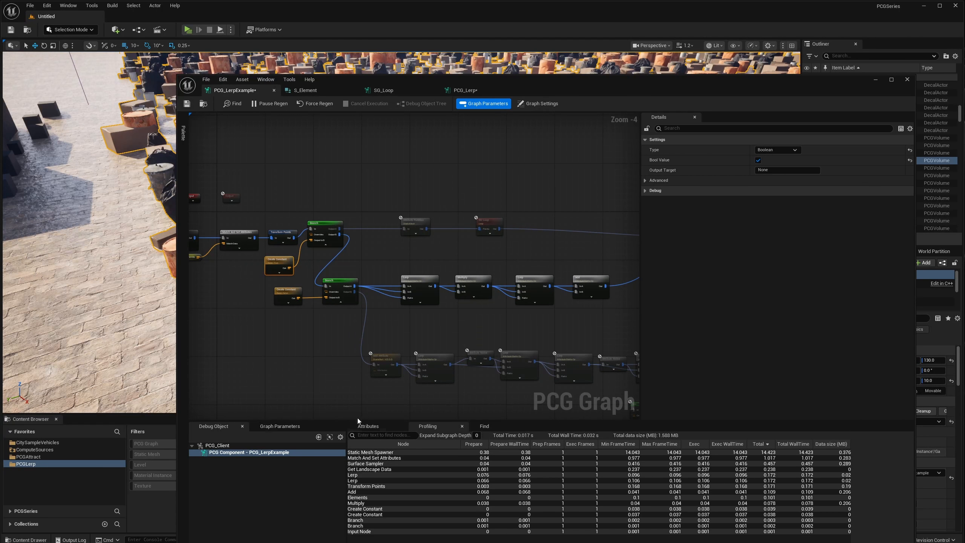
{"action": "right_click_drag", "start_coordinate": [463, 272], "coordinate": [444, 272]}
{"action": "right_click_drag", "start_coordinate": [502, 267], "coordinate": [400, 274]}
{"action": "right_click_drag", "start_coordinate": [530, 292], "coordinate": [536, 253]}
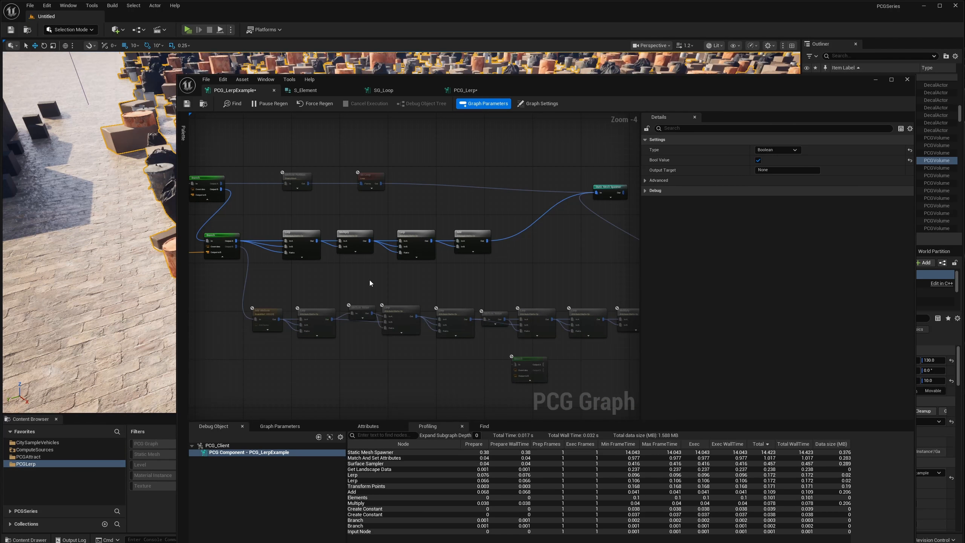
{"action": "scroll", "coordinate": [334, 282], "scroll_direction": "up", "scroll_amount": 1}
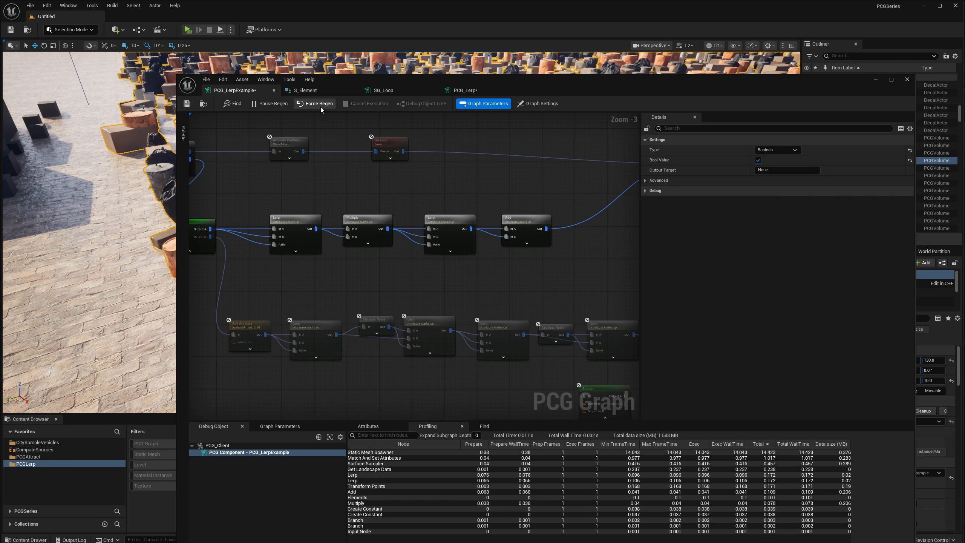
{"action": "right_click_drag", "start_coordinate": [277, 221], "coordinate": [395, 218]}
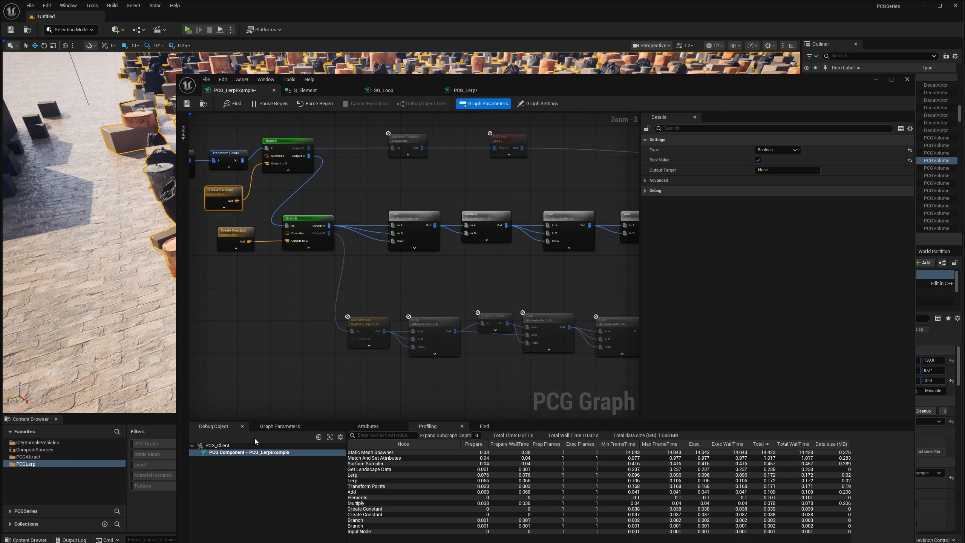
Expand Index [6] of the Elements graph parameter and review its MinTransform and MaxTransform values.
{"action": "left_click", "coordinate": [279, 426]}
{"action": "left_click_drag", "start_coordinate": [431, 80], "coordinate": [431, 31]}
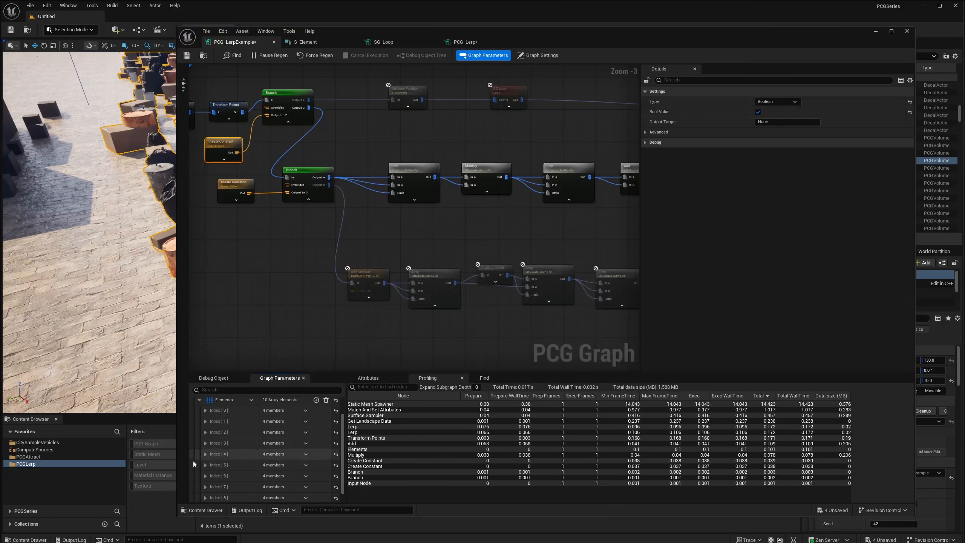
{"action": "left_click", "coordinate": [205, 476]}
{"action": "scroll", "coordinate": [235, 451], "scroll_direction": "down", "scroll_amount": 3}
{"action": "scroll", "coordinate": [235, 451], "scroll_direction": "down", "scroll_amount": 3}
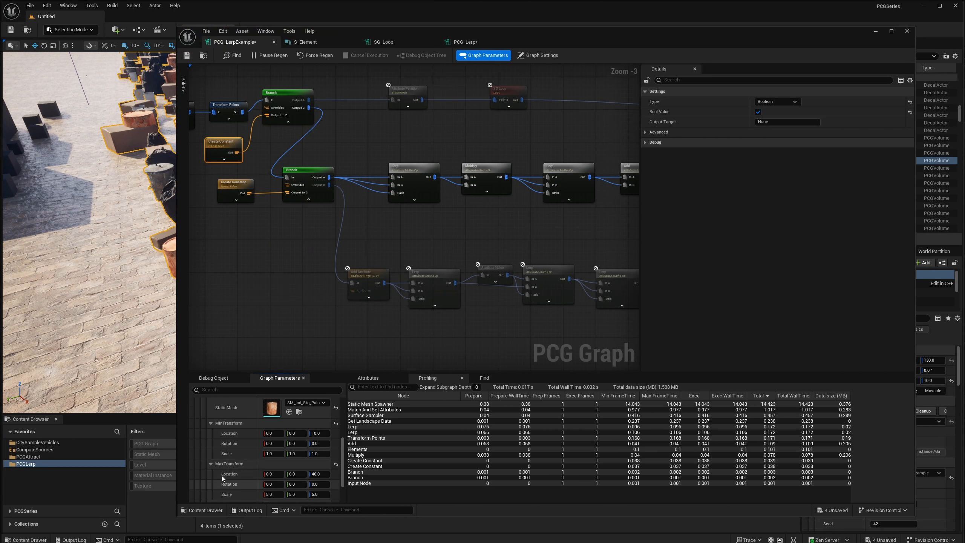
{"action": "scroll", "coordinate": [249, 449], "scroll_direction": "up", "scroll_amount": 2}
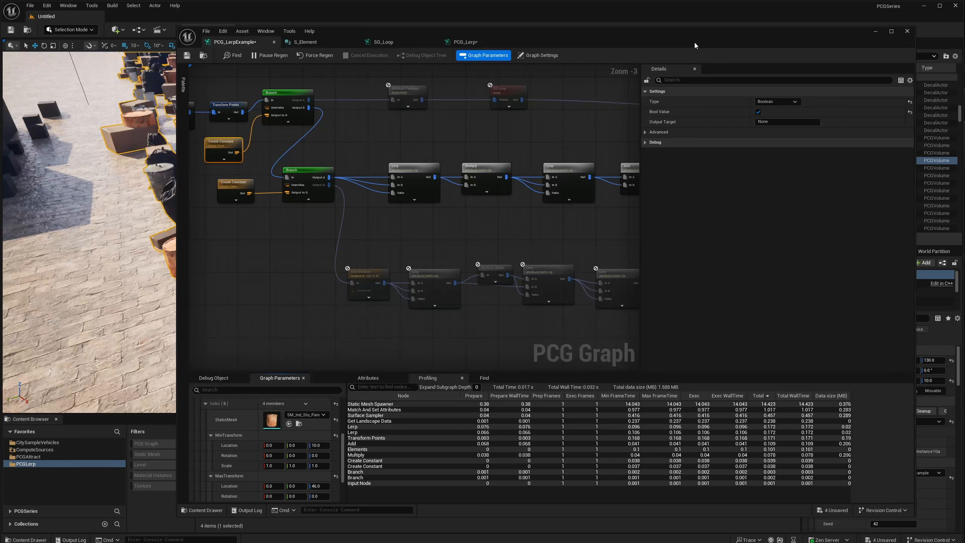
Turn on the Bool Value of the Create Constant node feeding the lower Branch to activate the Add Attribute chain.
{"action": "left_click_drag", "start_coordinate": [694, 42], "coordinate": [682, 232]}
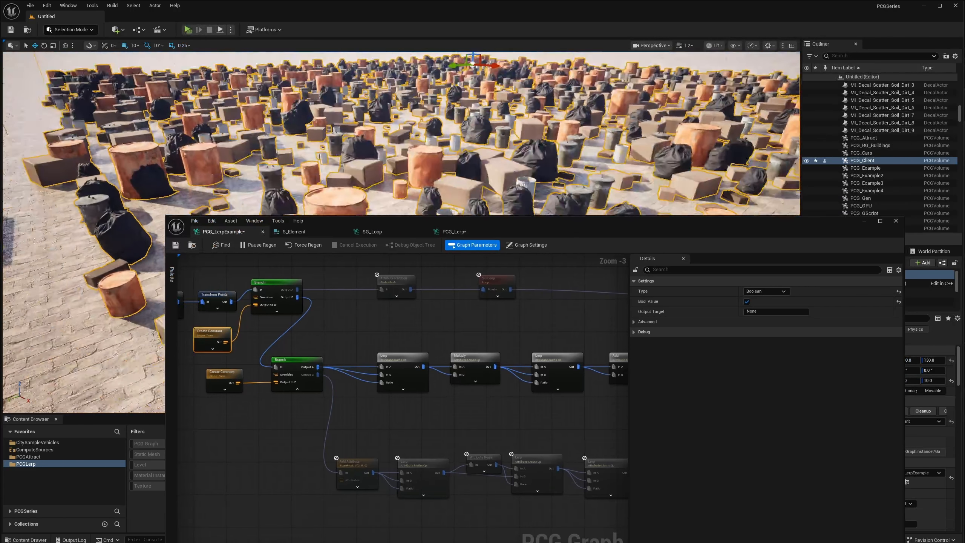
{"action": "left_click_drag", "start_coordinate": [533, 228], "coordinate": [565, 105]}
{"action": "left_click", "coordinate": [286, 237]}
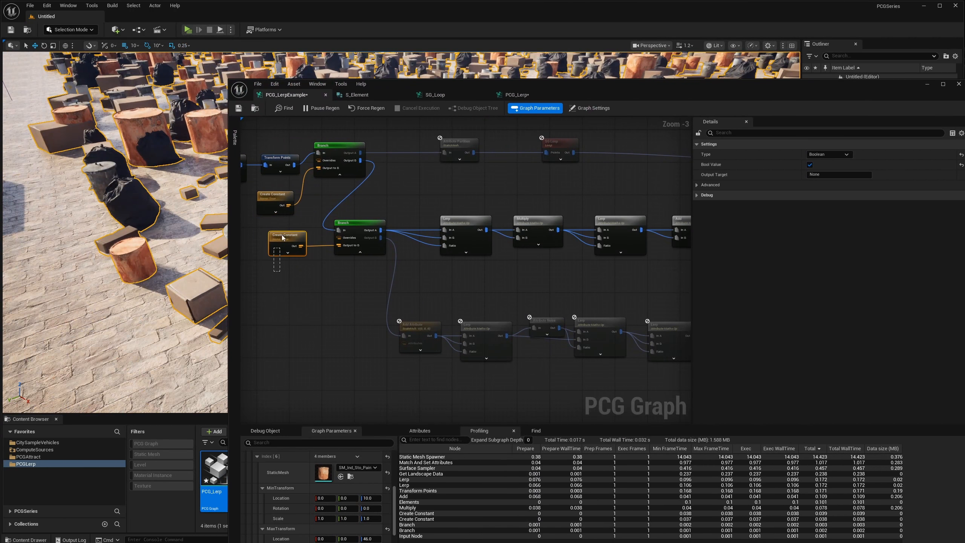
{"action": "left_click", "coordinate": [810, 164]}
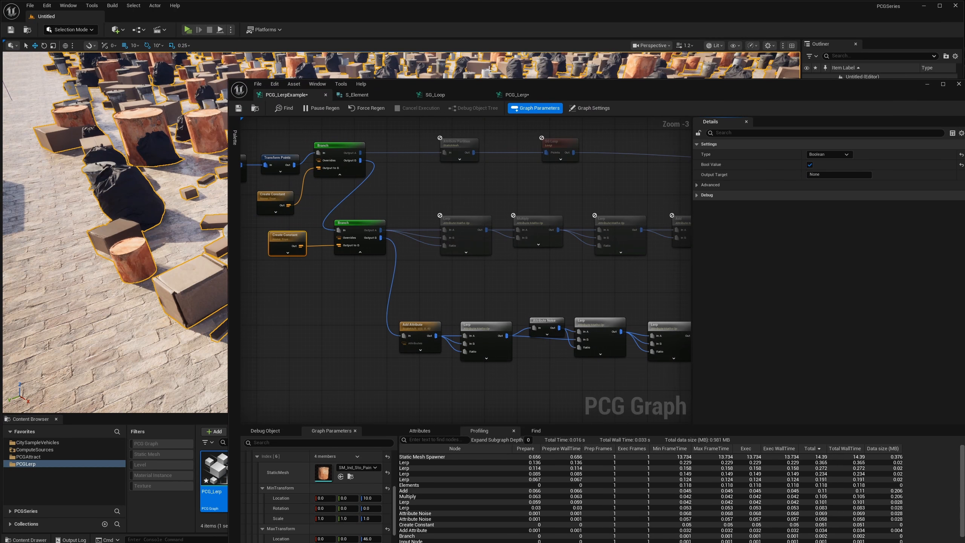
Minimize the graph editor and fly over the scattered props in the level viewport to inspect the result.
{"action": "left_click", "coordinate": [927, 84]}
{"action": "key", "text": "w"}
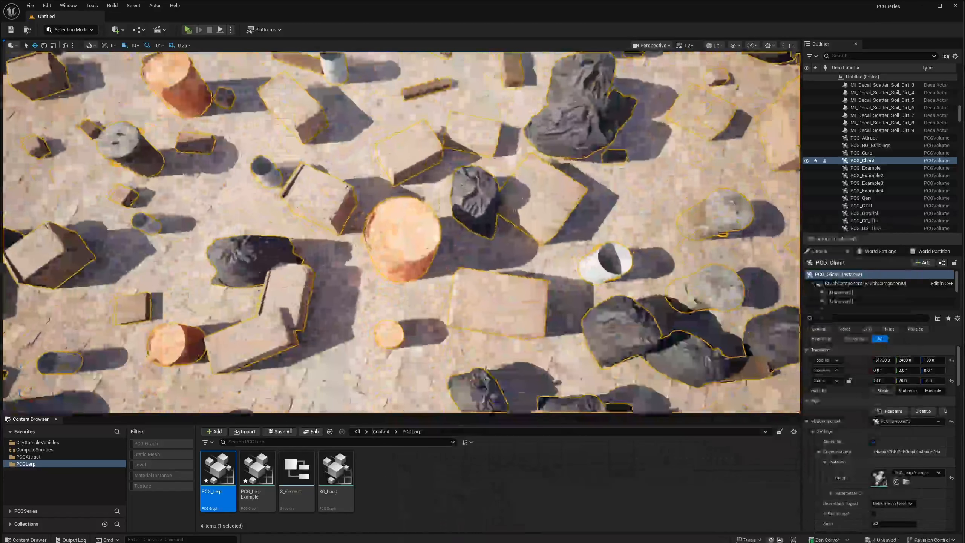
{"action": "key", "text": "s"}
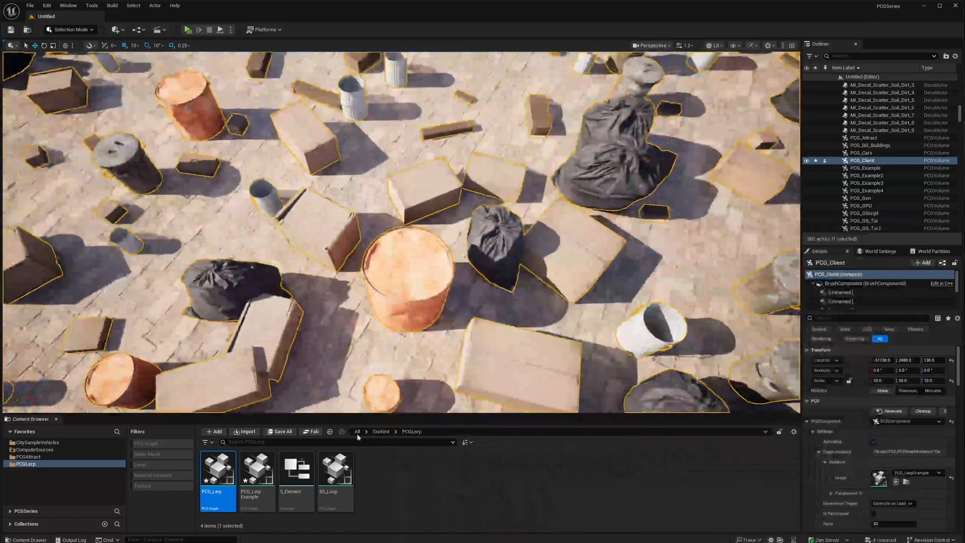
Bring back the PCG_LerpExample graph and turn off UniformScale for Index [6] in the Elements array.
{"action": "double_click", "coordinate": [218, 471]}
{"action": "left_click_drag", "start_coordinate": [607, 89], "coordinate": [647, 63]}
{"action": "left_click", "coordinate": [370, 407]}
{"action": "left_click", "coordinate": [332, 69]}
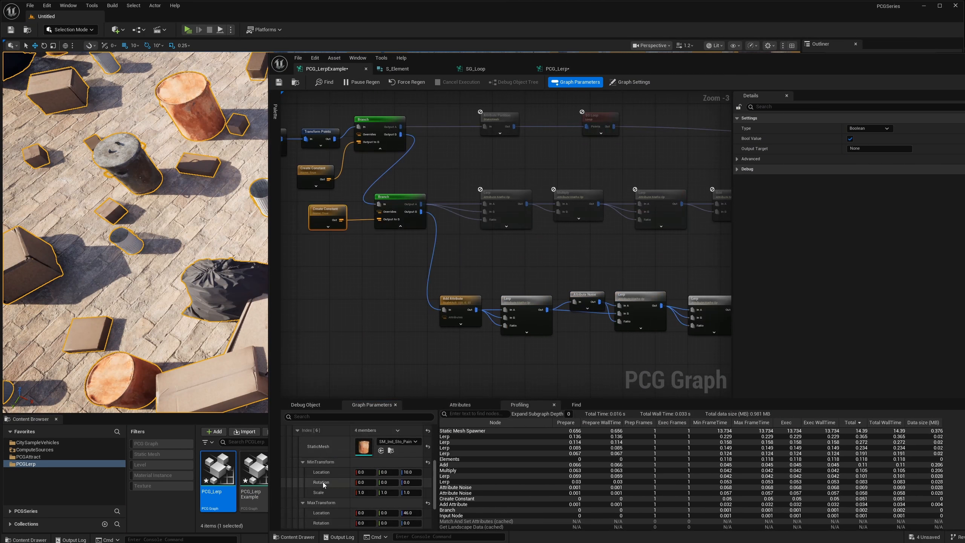
{"action": "scroll", "coordinate": [326, 485], "scroll_direction": "down", "scroll_amount": 3}
{"action": "left_click", "coordinate": [358, 496]}
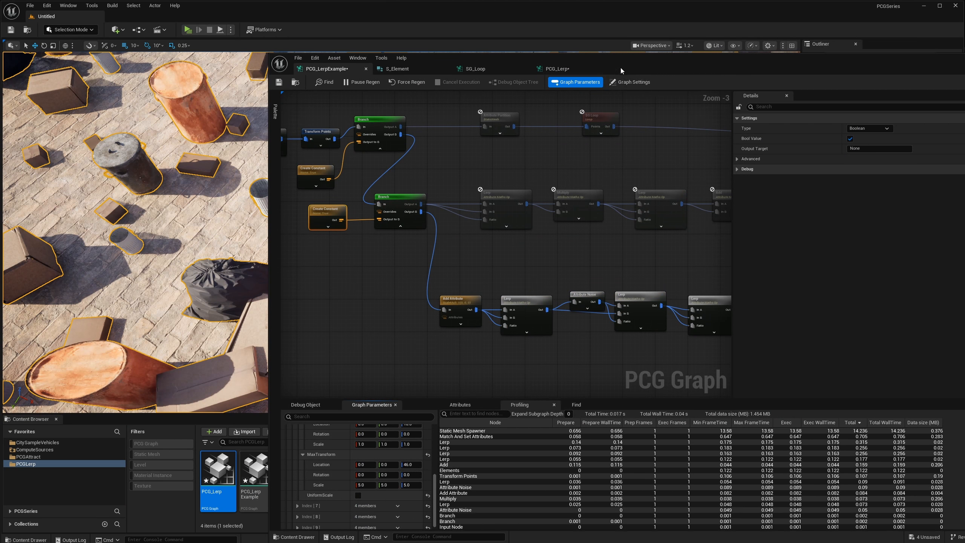
Move the graph editor off the viewport and inspect the shapes of the scaled barrels up close.
{"action": "left_click_drag", "start_coordinate": [621, 71], "coordinate": [578, 320]}
{"action": "mouse_move", "coordinate": [377, 238]}
{"action": "right_mouse_down"}
{"action": "mouse_move", "coordinate": [300, 233]}
{"action": "mouse_move", "coordinate": [363, 220]}
{"action": "mouse_move", "coordinate": [370, 163]}
{"action": "mouse_move", "coordinate": [374, 213]}
{"action": "mouse_move", "coordinate": [365, 234]}
{"action": "right_mouse_up"}
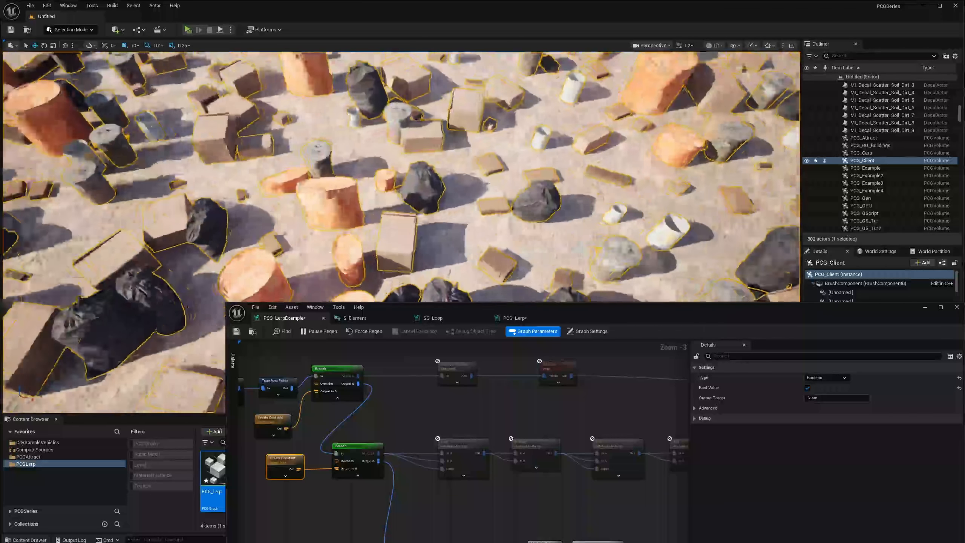
{"action": "mouse_move", "coordinate": [396, 133]}
{"action": "right_mouse_down"}
{"action": "mouse_move", "coordinate": [391, 146]}
{"action": "mouse_move", "coordinate": [395, 134]}
{"action": "right_mouse_up"}
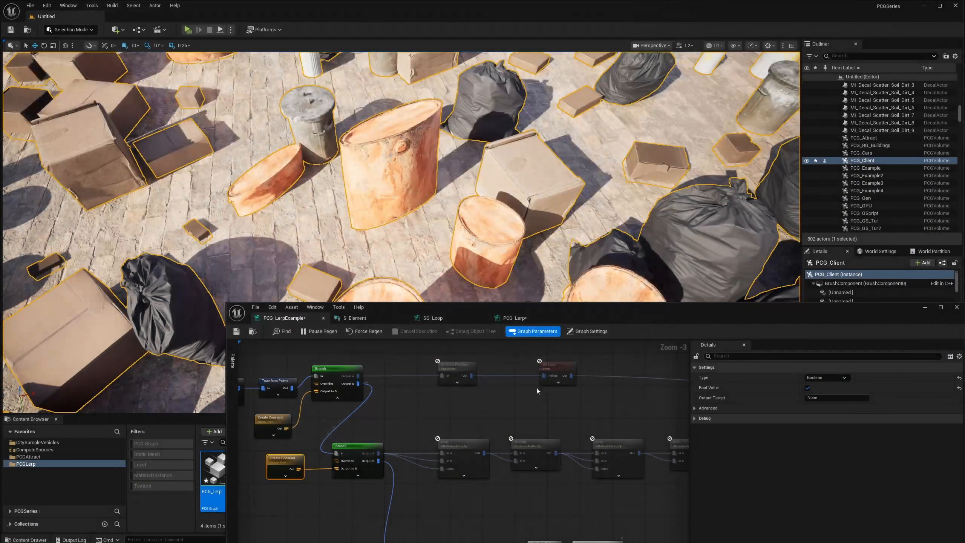
Turn UniformScale back on for Index [6] and enable it for Index [1] in the Elements array.
{"action": "left_click_drag", "start_coordinate": [590, 315], "coordinate": [611, 106]}
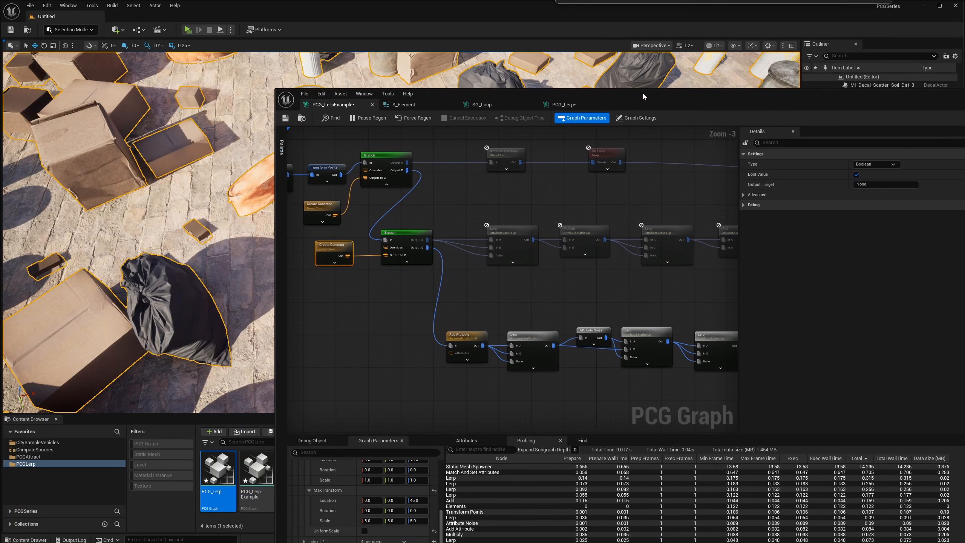
{"action": "left_click", "coordinate": [368, 532]}
{"action": "scroll", "coordinate": [345, 491], "scroll_direction": "up", "scroll_amount": 4}
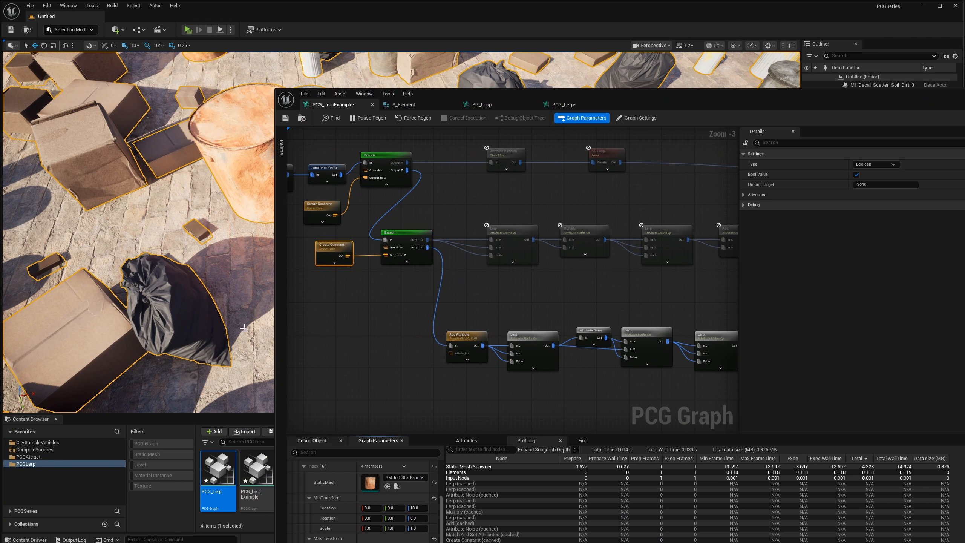
{"action": "scroll", "coordinate": [324, 494], "scroll_direction": "up", "scroll_amount": 5}
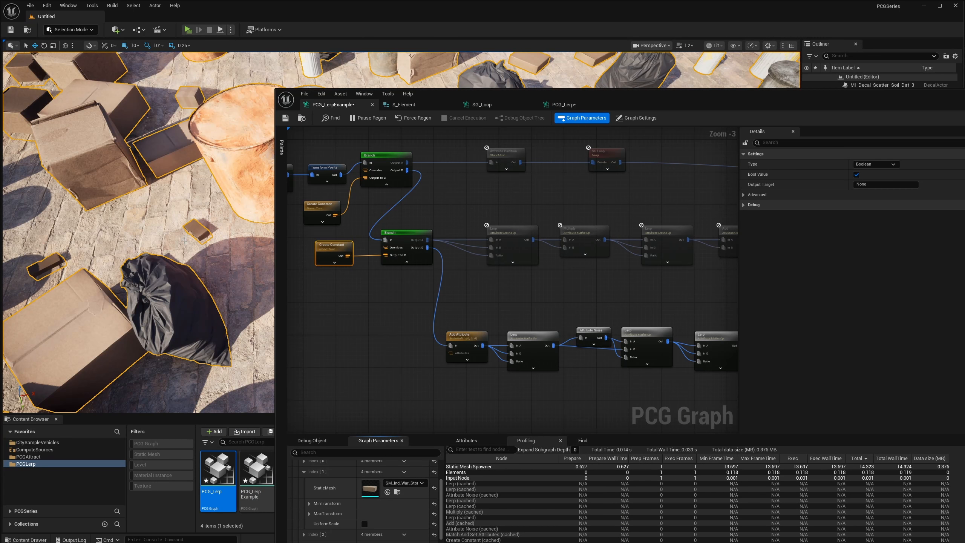
{"action": "left_click", "coordinate": [365, 523]}
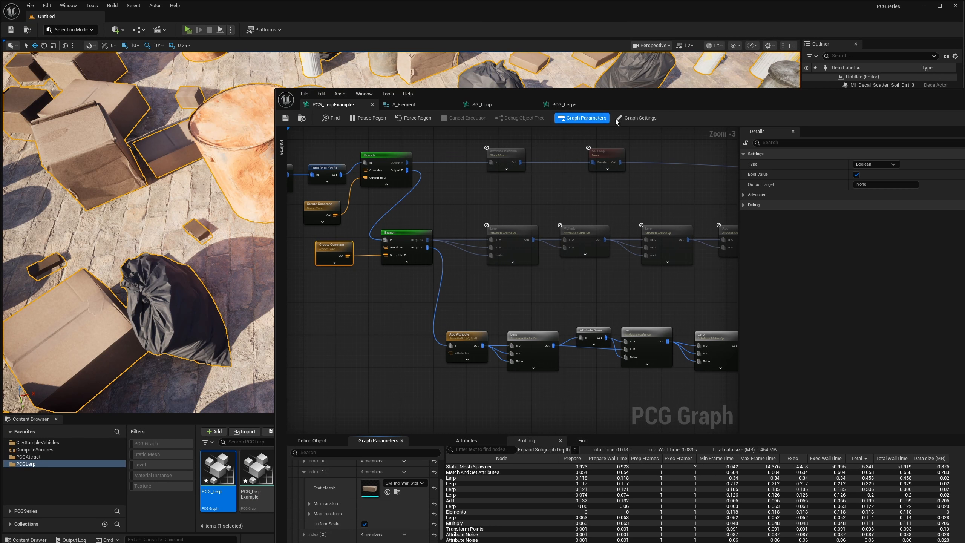
Compare a cardboard box up close in the viewport with UniformScale off and on for Index [1].
{"action": "left_click_drag", "start_coordinate": [648, 106], "coordinate": [832, 78]}
{"action": "left_click", "coordinate": [548, 497]}
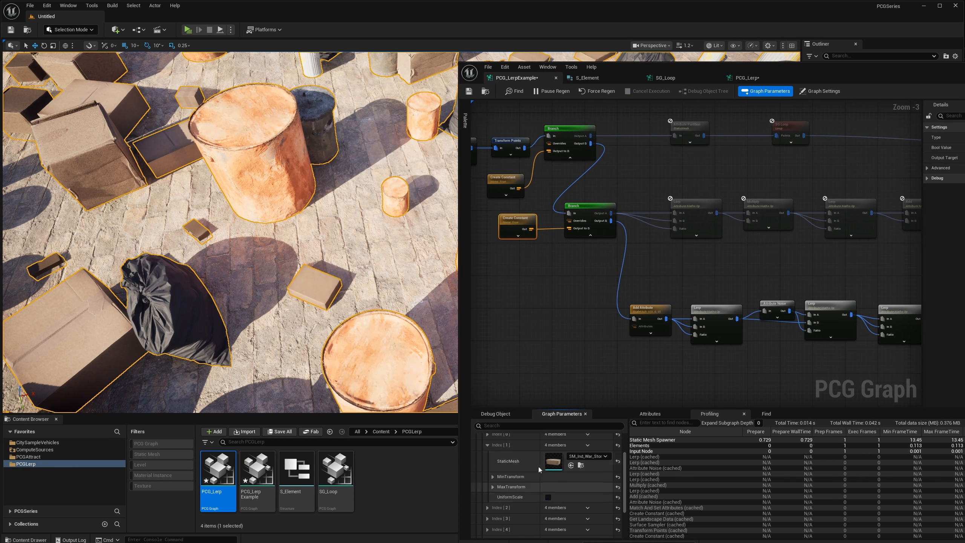
{"action": "right_click_drag", "start_coordinate": [353, 289], "coordinate": [335, 301]}
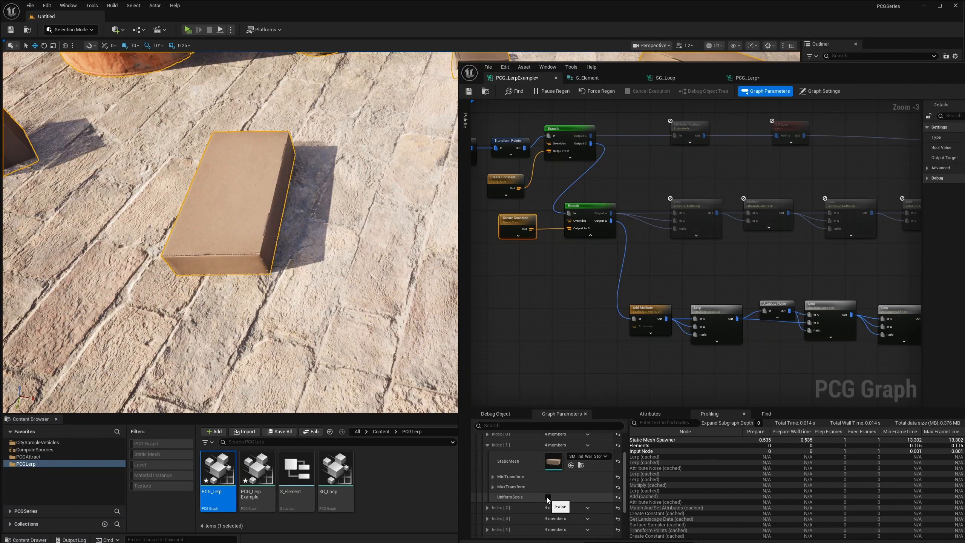
{"action": "left_click", "coordinate": [548, 496]}
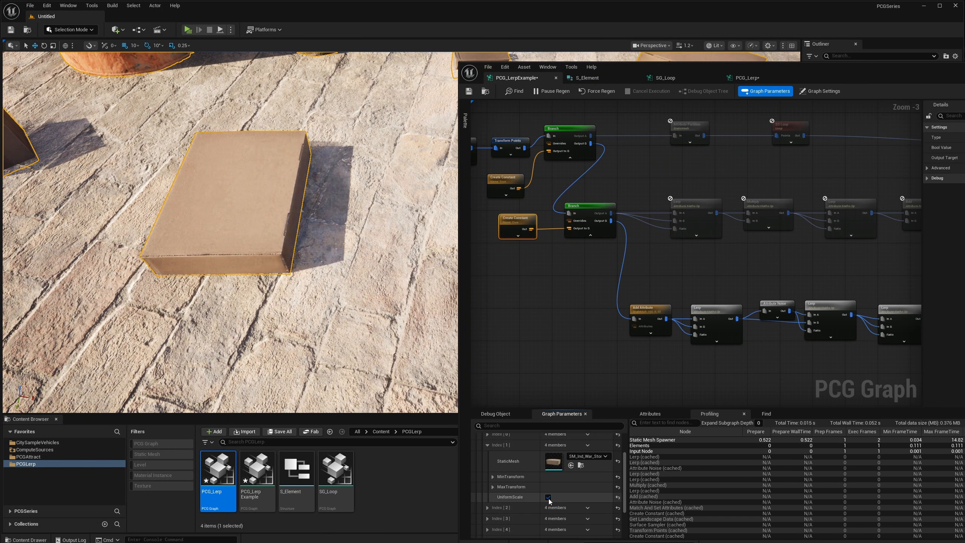
Toggle UniformScale repeatedly for Index [1] to compare the cardboard box's proportions, and leave it off.
{"action": "left_click", "coordinate": [548, 497]}
{"action": "left_click", "coordinate": [547, 497]}
{"action": "left_click", "coordinate": [548, 497]}
{"action": "left_click", "coordinate": [547, 497]}
{"action": "left_click", "coordinate": [547, 497]}
{"action": "left_click", "coordinate": [547, 496]}
{"action": "left_click", "coordinate": [547, 497]}
Align the first Attribute Noise node of the Add Attribute branch with the adjoining Lerp node, and shift the graph editor over the viewport.
{"action": "right_click_drag", "start_coordinate": [680, 180], "coordinate": [587, 172]}
{"action": "left_click_drag", "start_coordinate": [645, 70], "coordinate": [604, 67]}
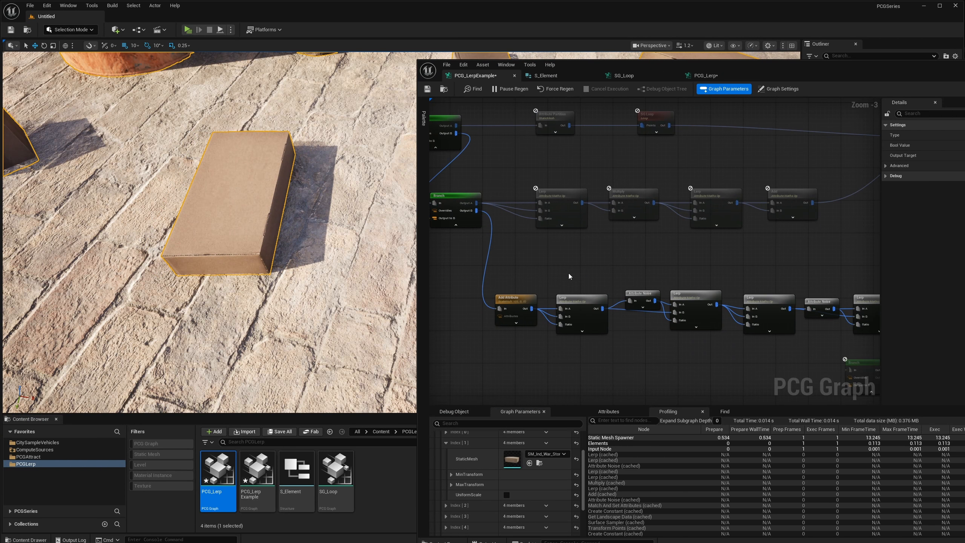
{"action": "right_click_drag", "start_coordinate": [649, 301], "coordinate": [708, 290]}
{"action": "left_click", "coordinate": [701, 292]}
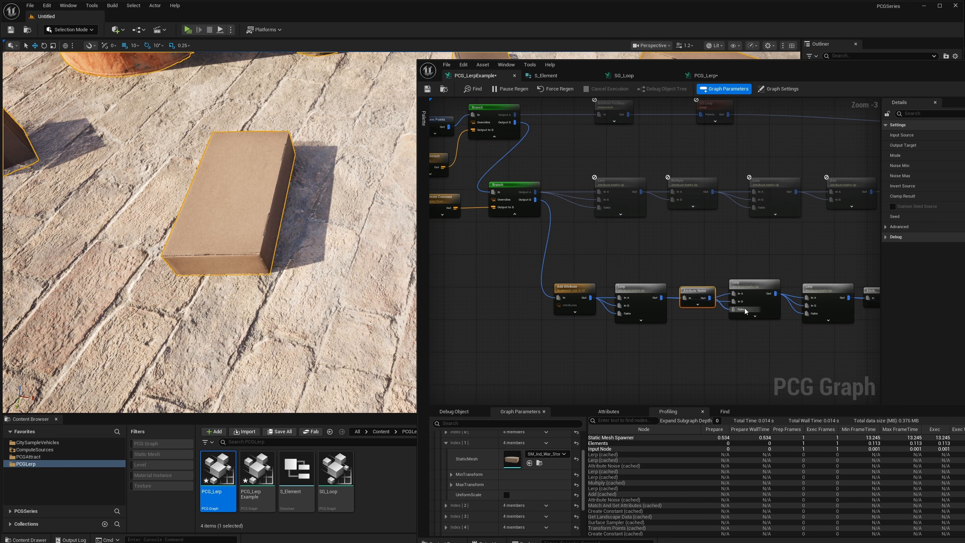
{"action": "scroll", "coordinate": [738, 276], "scroll_direction": "up", "scroll_amount": 3}
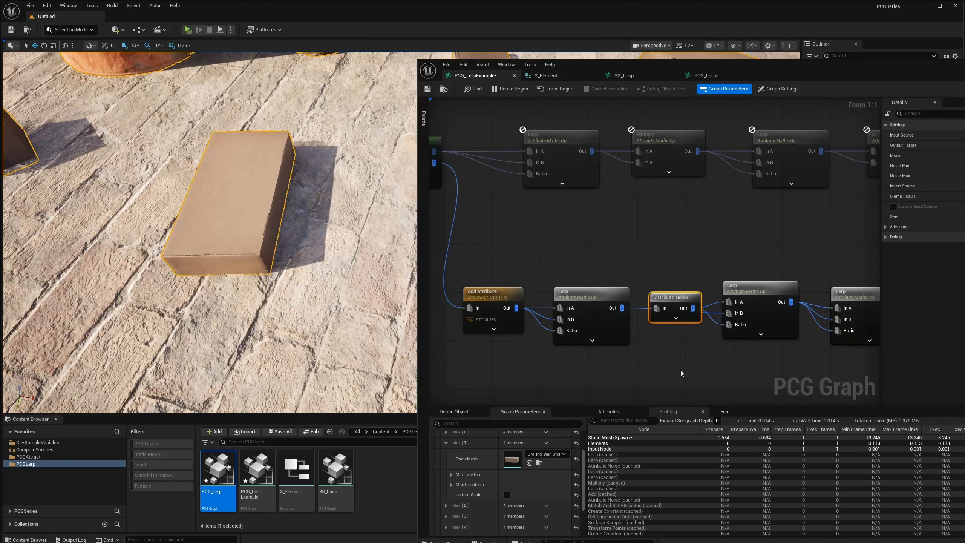
{"action": "right_click_drag", "start_coordinate": [621, 312], "coordinate": [689, 296]}
{"action": "right_click_drag", "start_coordinate": [781, 332], "coordinate": [660, 315]}
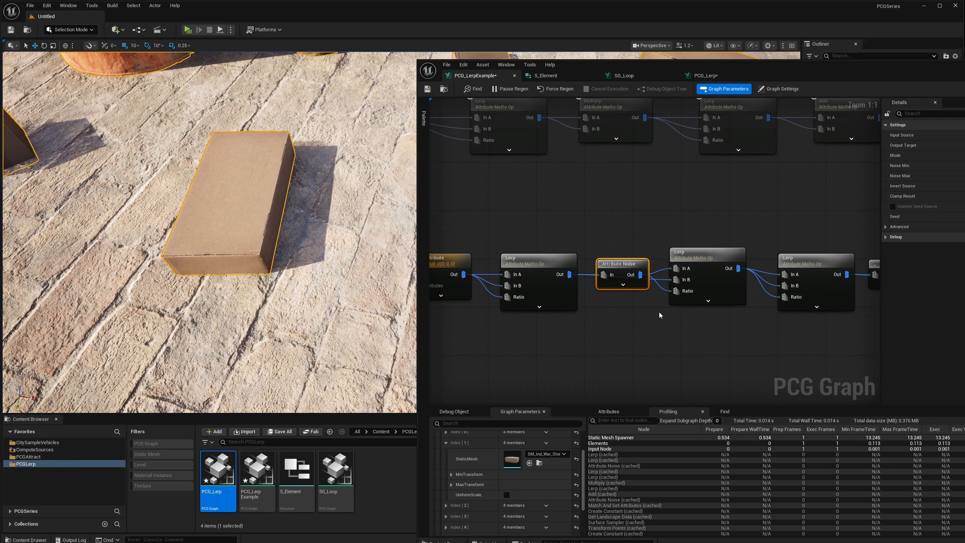
{"action": "right_click_drag", "start_coordinate": [663, 263], "coordinate": [653, 236]}
In the PCG_Lerp graph, enable the Attribute Noise node between Multiply and Lerp and place it closer to the Lerp.
{"action": "left_click", "coordinate": [725, 74]}
{"action": "scroll", "coordinate": [654, 240], "scroll_direction": "up", "scroll_amount": 2}
{"action": "right_click_drag", "start_coordinate": [786, 281], "coordinate": [682, 266]}
{"action": "right_click_drag", "start_coordinate": [762, 261], "coordinate": [575, 254]}
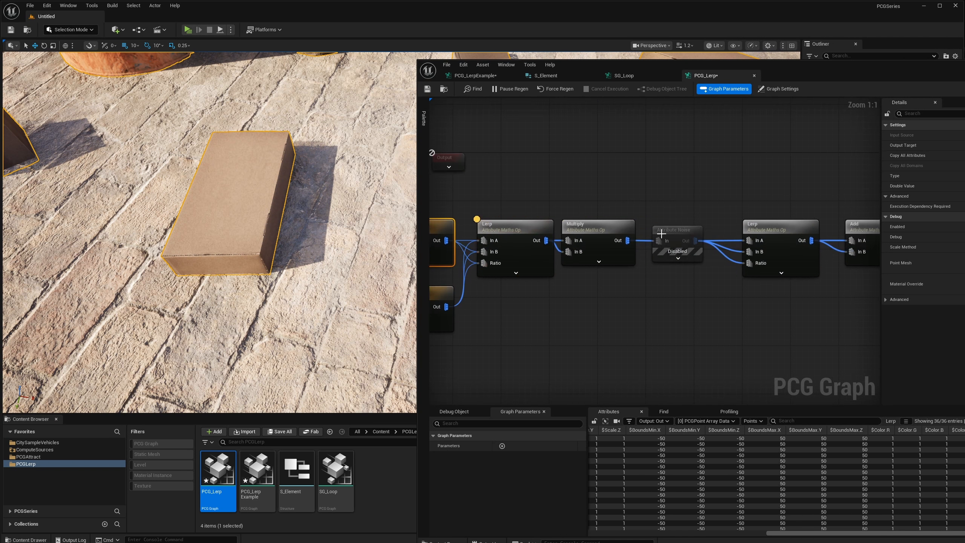
{"action": "left_click", "coordinate": [678, 255]}
{"action": "right_click_drag", "start_coordinate": [695, 216], "coordinate": [637, 213]}
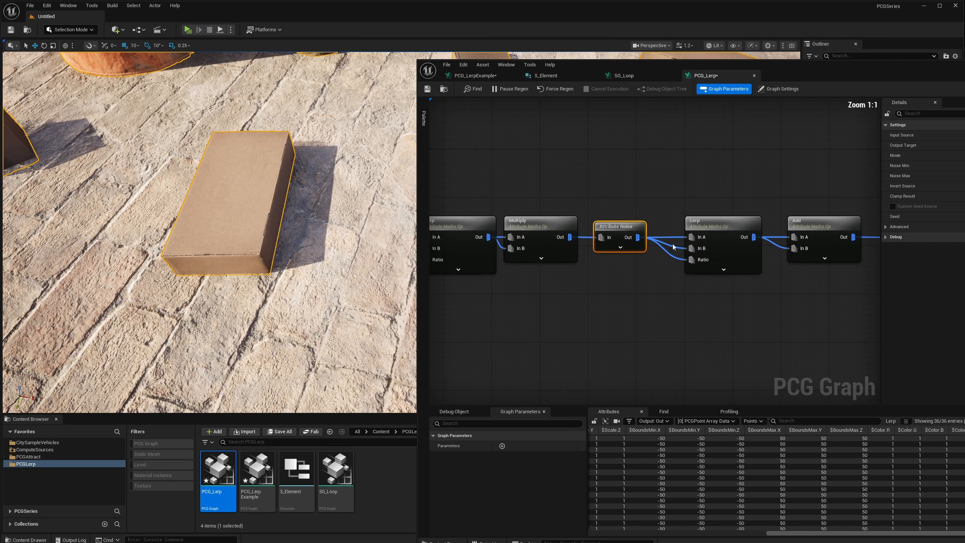
{"action": "left_click_drag", "start_coordinate": [630, 208], "coordinate": [622, 227]}
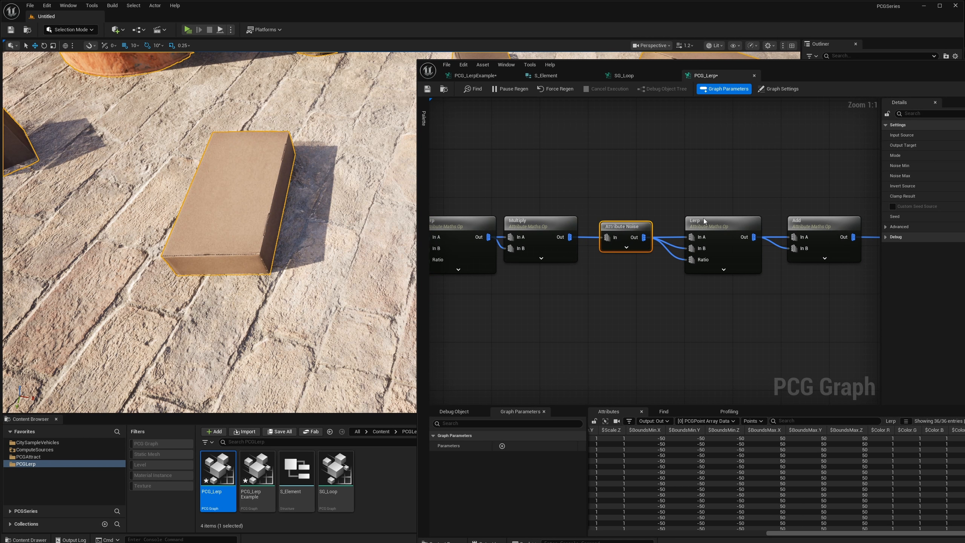
{"action": "right_click_drag", "start_coordinate": [704, 221], "coordinate": [628, 241]}
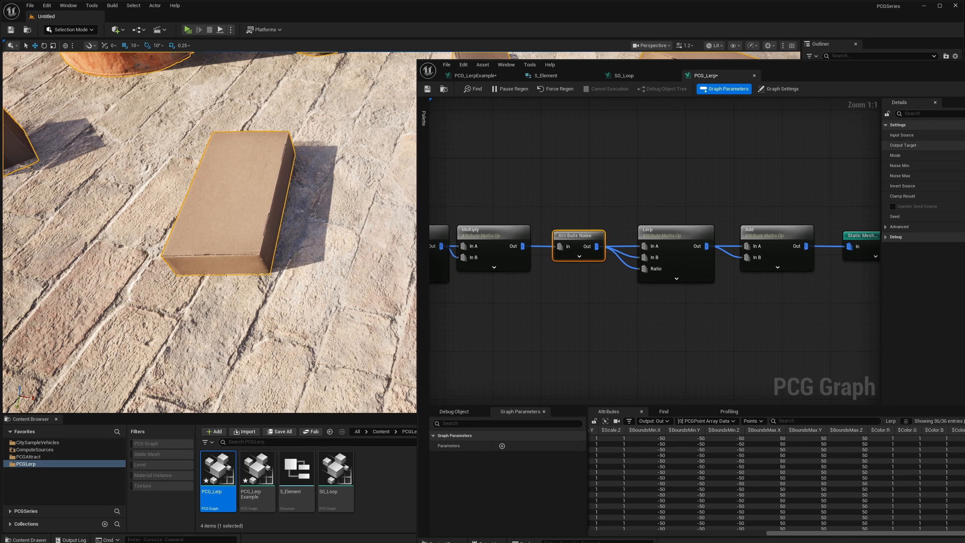
Return to PCG_LerpExample, align the second Lerp of the Add Attribute branch with its neighbours, and examine its input settings.
{"action": "left_click", "coordinate": [485, 76]}
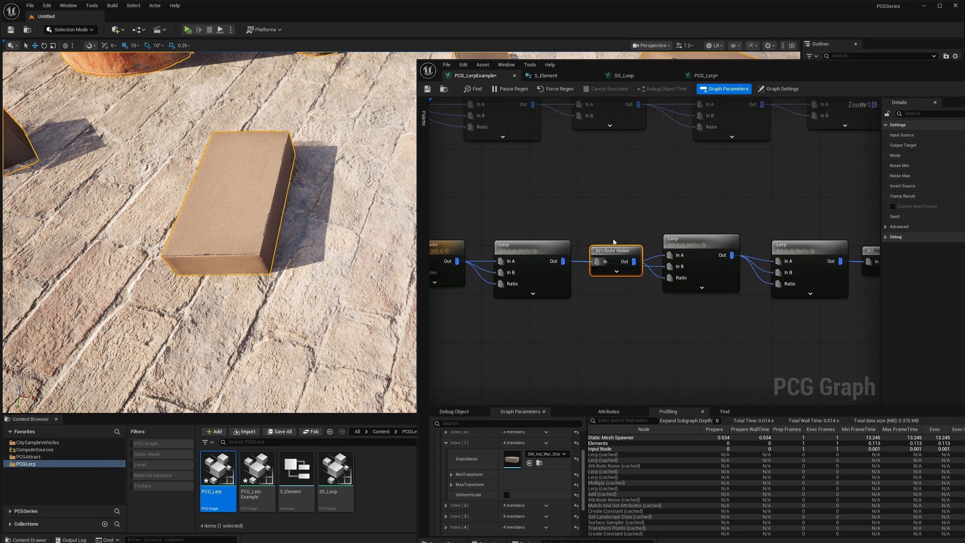
{"action": "mouse_move", "coordinate": [677, 243]}
{"action": "left_mouse_down"}
{"action": "mouse_move", "coordinate": [684, 262]}
{"action": "mouse_move", "coordinate": [677, 249]}
{"action": "left_mouse_up"}
{"action": "left_click", "coordinate": [681, 244]}
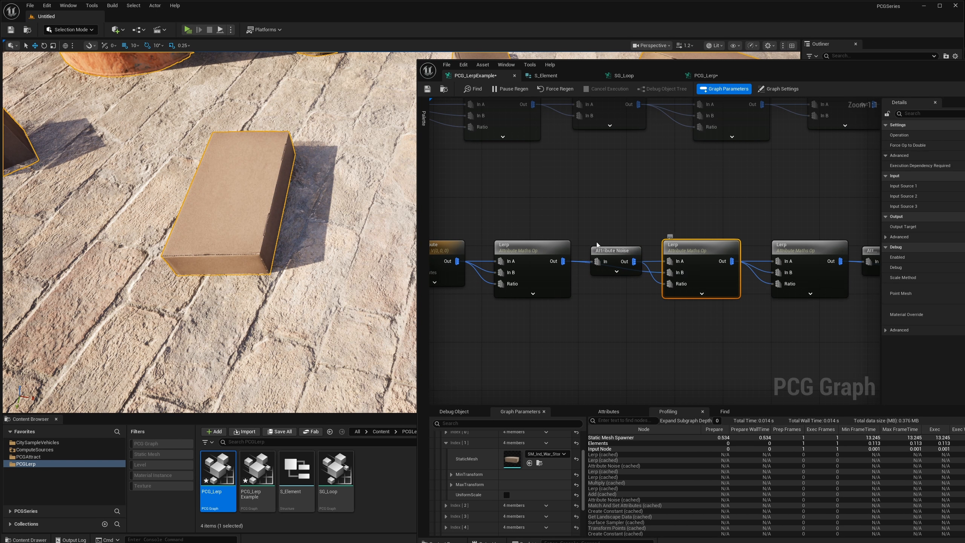
{"action": "right_click_drag", "start_coordinate": [596, 244], "coordinate": [670, 245]}
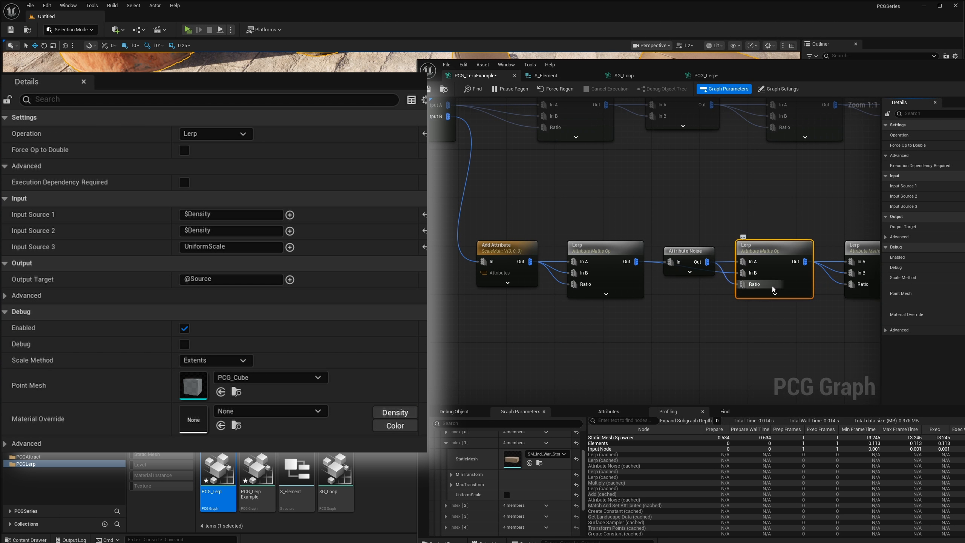
{"action": "right_click_drag", "start_coordinate": [766, 329], "coordinate": [711, 330]}
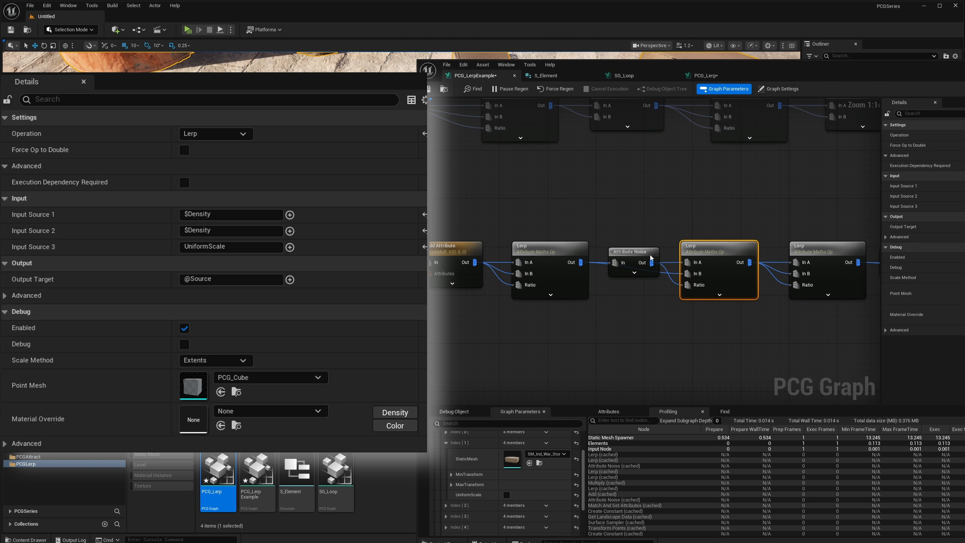
Turn on UniformScale for Index [1], and trace the Attribute Noise wiring by moving the node above the Lerp chain and back.
{"action": "mouse_move", "coordinate": [640, 257]}
{"action": "left_mouse_down"}
{"action": "mouse_move", "coordinate": [634, 227]}
{"action": "mouse_move", "coordinate": [629, 255]}
{"action": "left_mouse_up"}
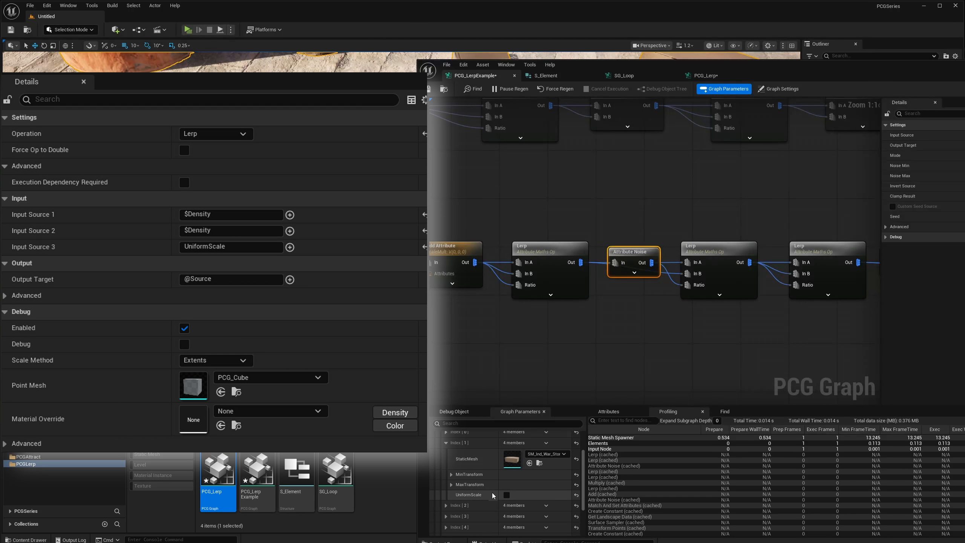
{"action": "left_click", "coordinate": [506, 495]}
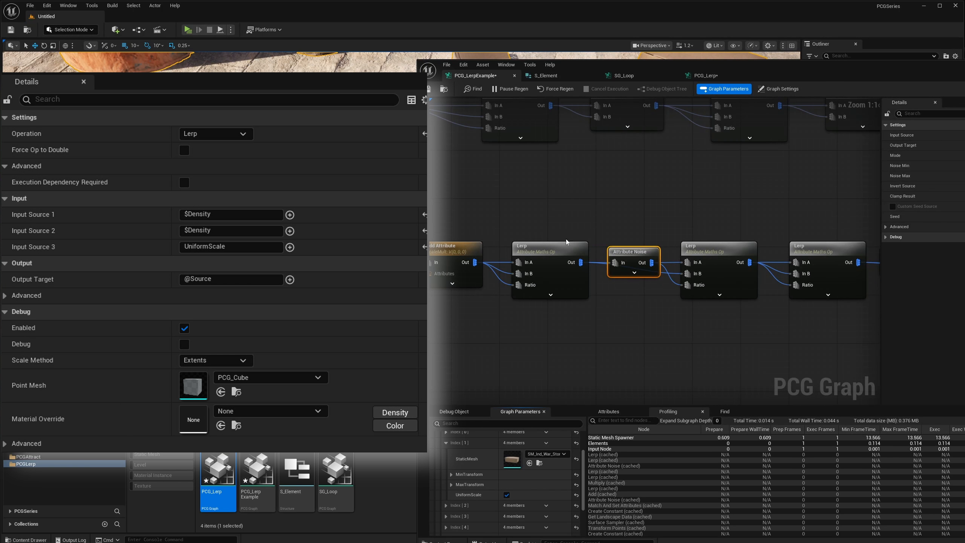
{"action": "left_click_drag", "start_coordinate": [635, 254], "coordinate": [635, 235]}
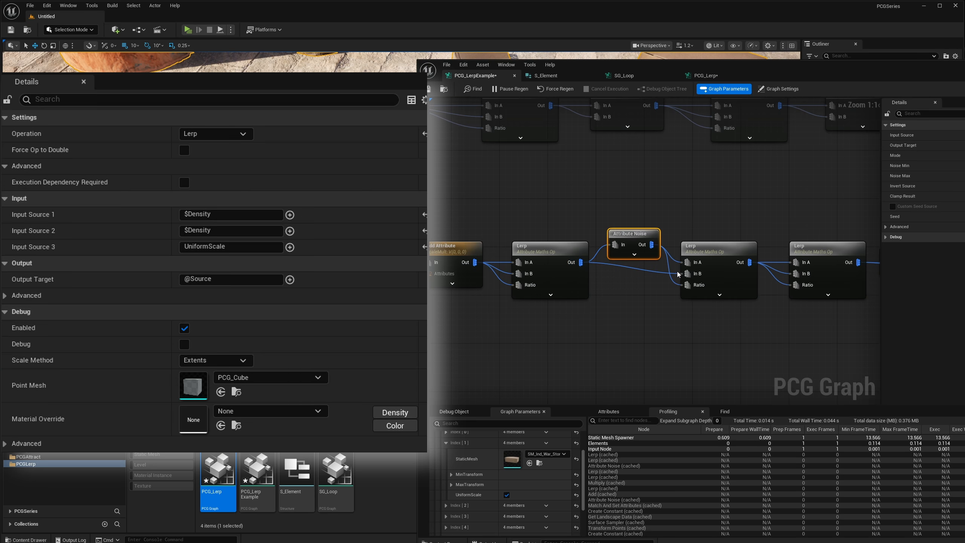
{"action": "left_click", "coordinate": [696, 293]}
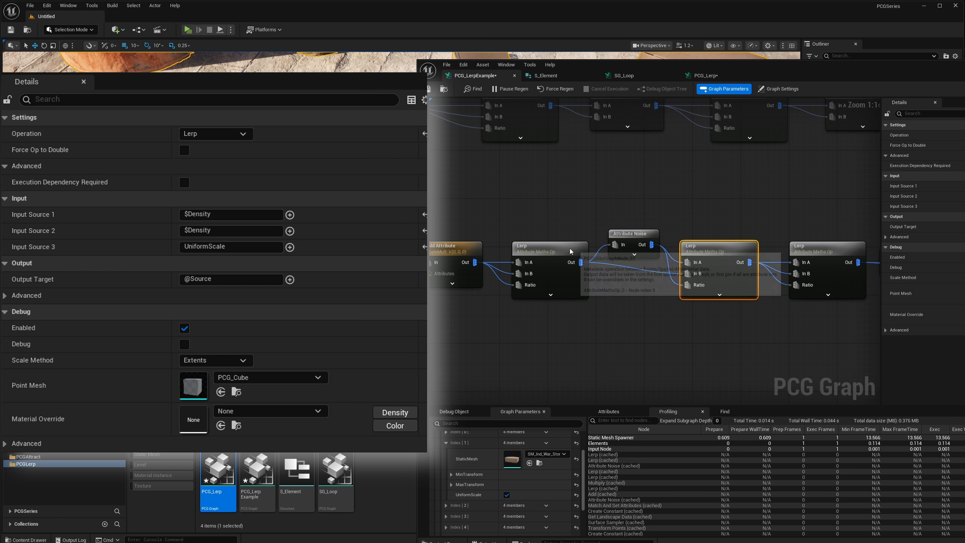
{"action": "left_click_drag", "start_coordinate": [638, 233], "coordinate": [632, 222]}
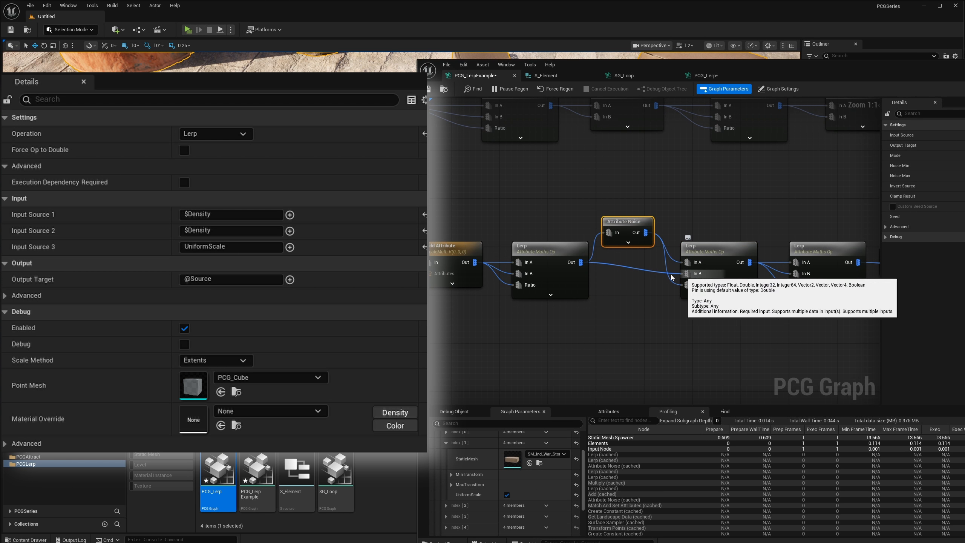
{"action": "left_click_drag", "start_coordinate": [556, 259], "coordinate": [556, 265]}
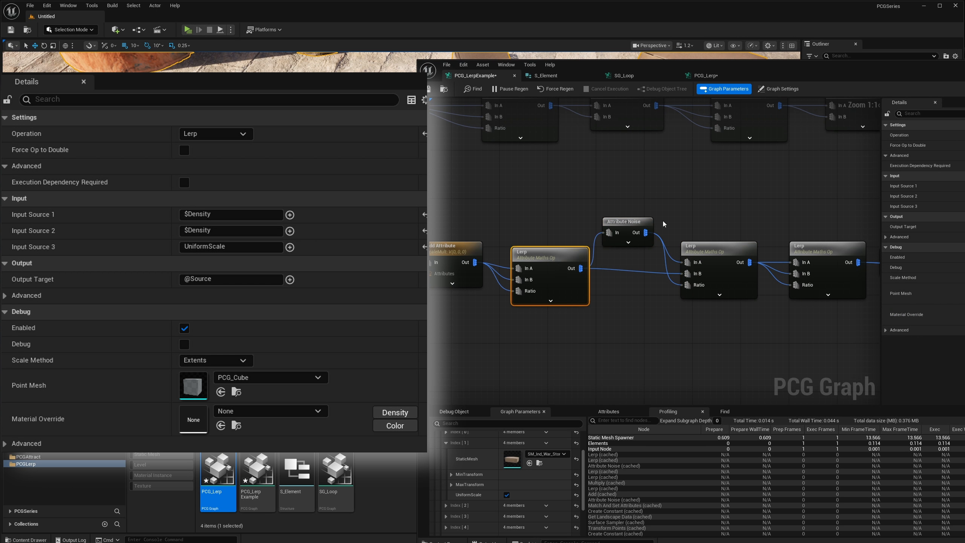
{"action": "left_click_drag", "start_coordinate": [630, 230], "coordinate": [638, 260]}
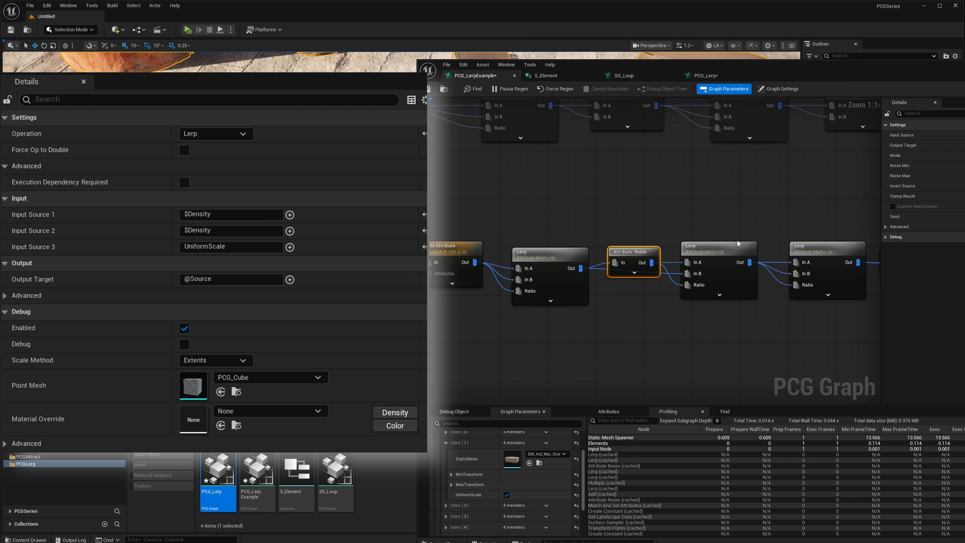
{"action": "right_click_drag", "start_coordinate": [738, 243], "coordinate": [714, 248]}
{"action": "left_click", "coordinate": [670, 252]}
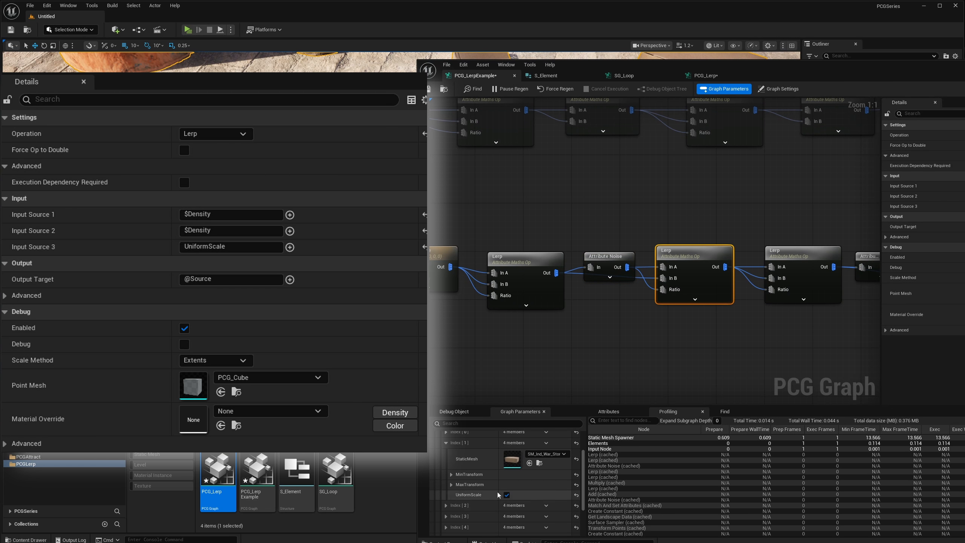
Move the unconnected Branch node below the second Lerp of the Add Attribute branch.
{"action": "right_click_drag", "start_coordinate": [709, 293], "coordinate": [626, 305]}
{"action": "scroll", "coordinate": [626, 305], "scroll_direction": "down", "scroll_amount": 1}
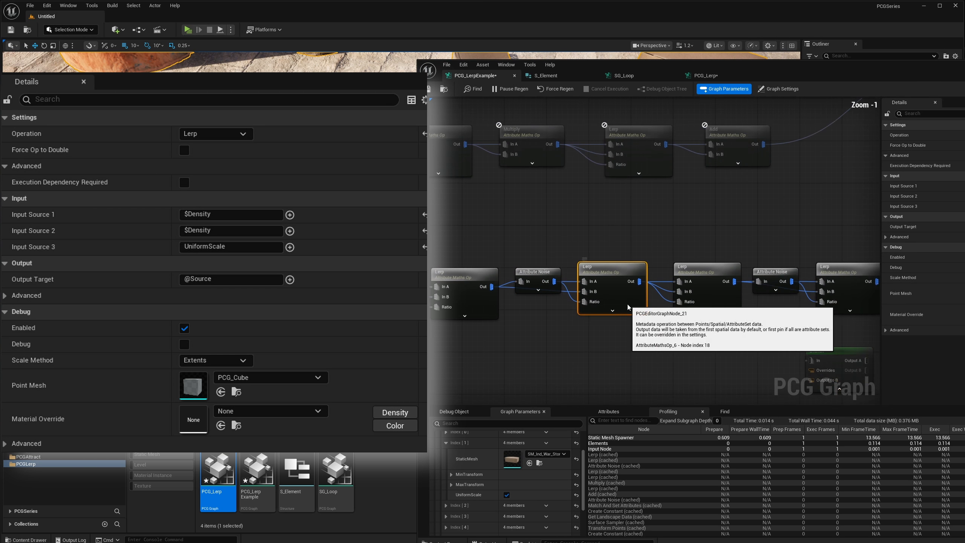
{"action": "right_click_drag", "start_coordinate": [800, 354], "coordinate": [770, 337]}
{"action": "left_click", "coordinate": [800, 334]}
{"action": "left_click_drag", "start_coordinate": [800, 335], "coordinate": [598, 318]}
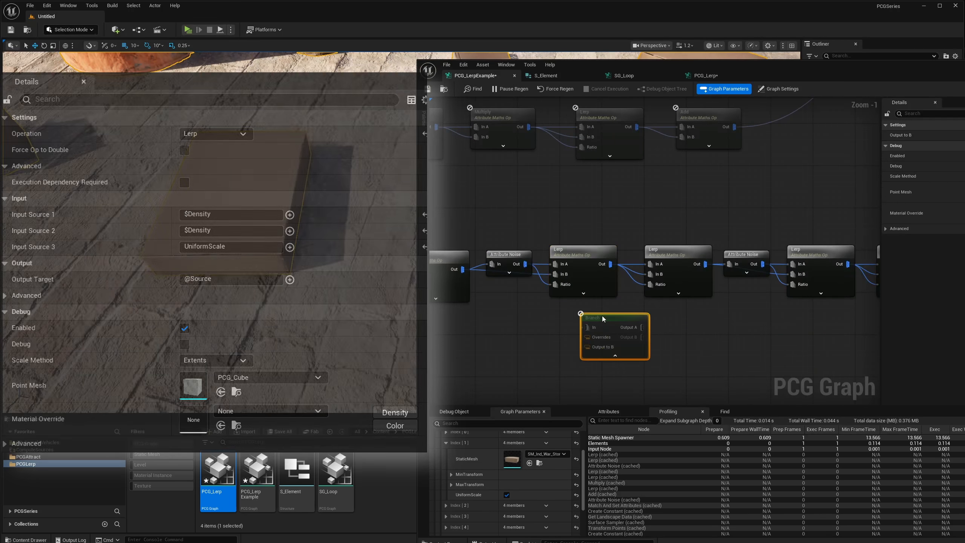
{"action": "right_click_drag", "start_coordinate": [611, 326], "coordinate": [703, 304]}
{"action": "mouse_move", "coordinate": [698, 296]}
{"action": "left_mouse_down"}
{"action": "mouse_move", "coordinate": [672, 301]}
{"action": "mouse_move", "coordinate": [681, 303]}
{"action": "left_mouse_up"}
Lower the Create Constant node feeding the second connected Branch and set its Bool Value to False.
{"action": "right_click_drag", "start_coordinate": [587, 263], "coordinate": [754, 273]}
{"action": "right_click_drag", "start_coordinate": [514, 239], "coordinate": [620, 328]}
{"action": "left_click", "coordinate": [538, 205]}
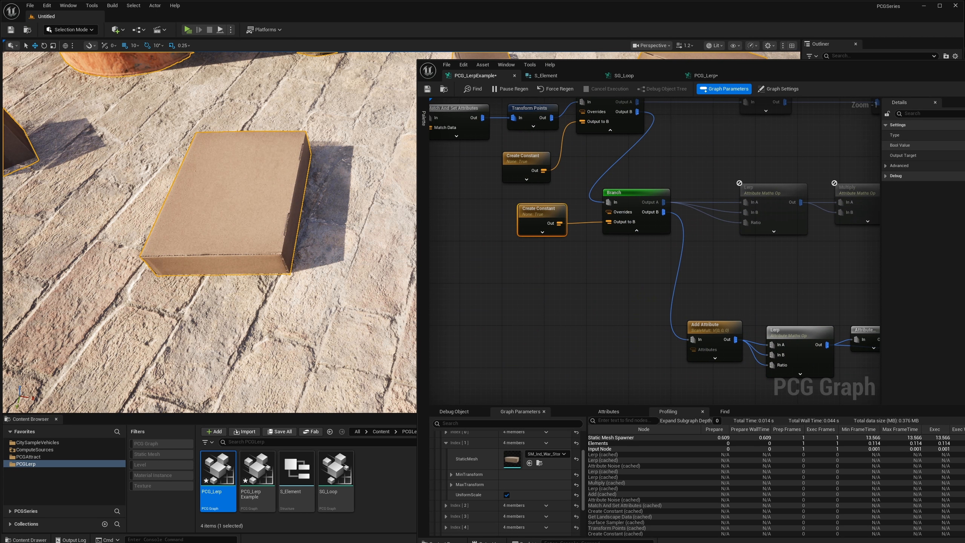
{"action": "mouse_move", "coordinate": [534, 214]}
{"action": "left_mouse_down"}
{"action": "mouse_move", "coordinate": [519, 241]}
{"action": "mouse_move", "coordinate": [524, 230]}
{"action": "left_mouse_up"}
{"action": "left_click", "coordinate": [964, 145]}
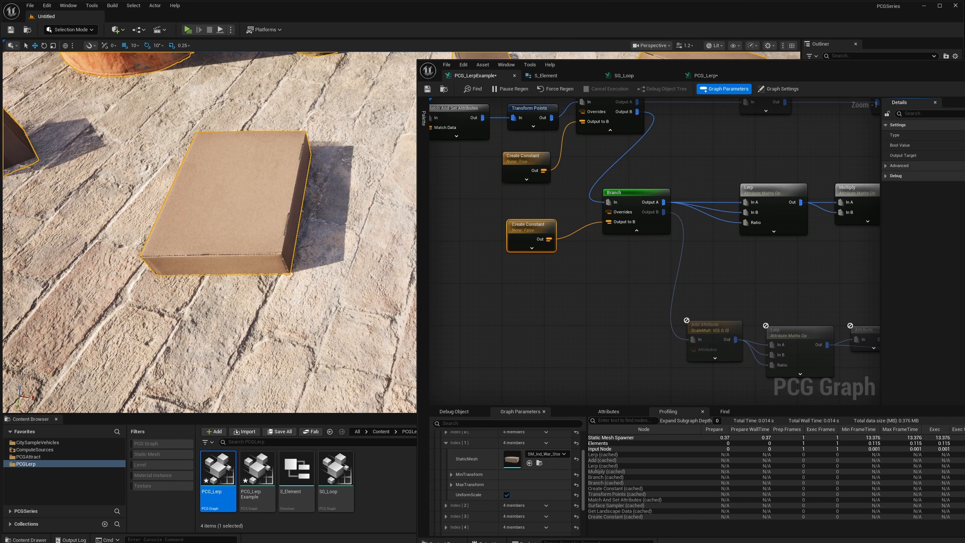
{"action": "left_click", "coordinate": [964, 145]}
{"action": "right_click_drag", "start_coordinate": [624, 219], "coordinate": [571, 259]}
{"action": "left_click_drag", "start_coordinate": [477, 270], "coordinate": [494, 259]}
{"action": "left_click", "coordinate": [964, 145]}
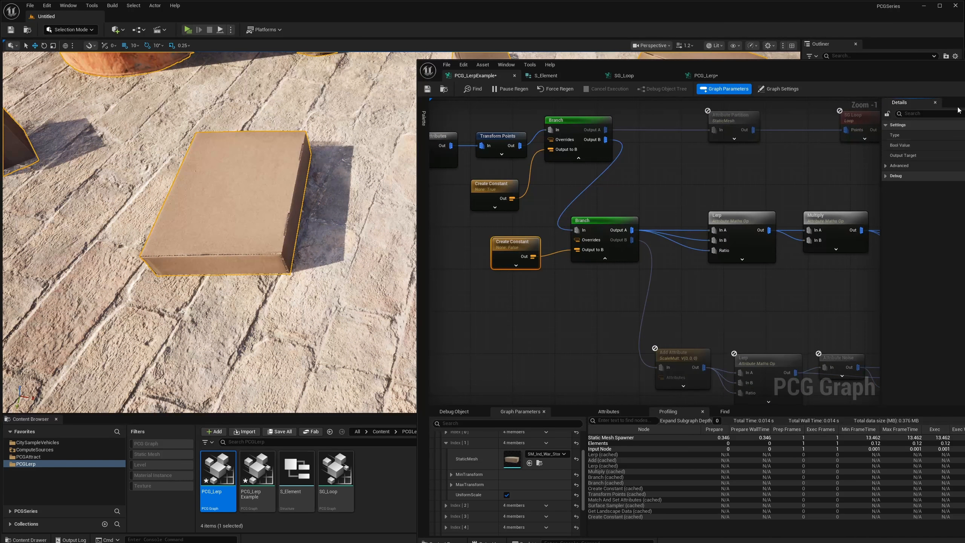
Move the graph editor to reveal the full Details, and switch the constant's Bool Value on and back off.
{"action": "left_click_drag", "start_coordinate": [964, 70], "coordinate": [855, 62]}
{"action": "left_click", "coordinate": [890, 138]}
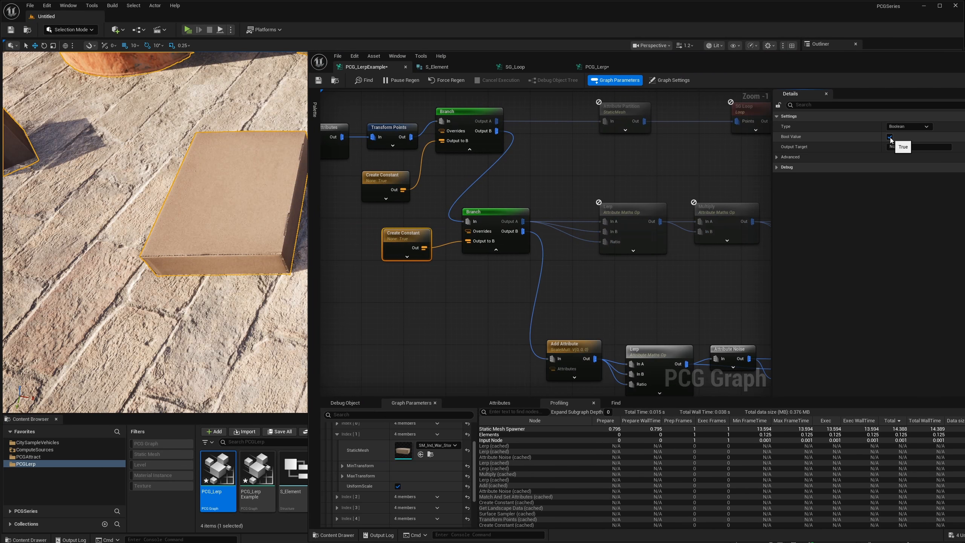
{"action": "left_click", "coordinate": [890, 137]}
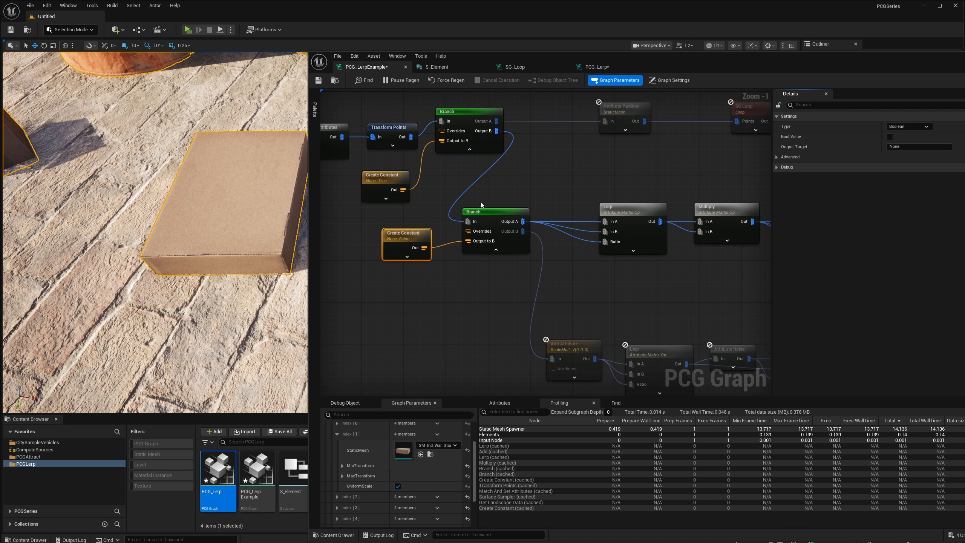
Shift the second connected Branch away from the Lerp nodes, and align the Add Attribute branch's first Lerp with its chain.
{"action": "left_click_drag", "start_coordinate": [575, 178], "coordinate": [718, 249]}
{"action": "left_click_drag", "start_coordinate": [496, 211], "coordinate": [485, 208]}
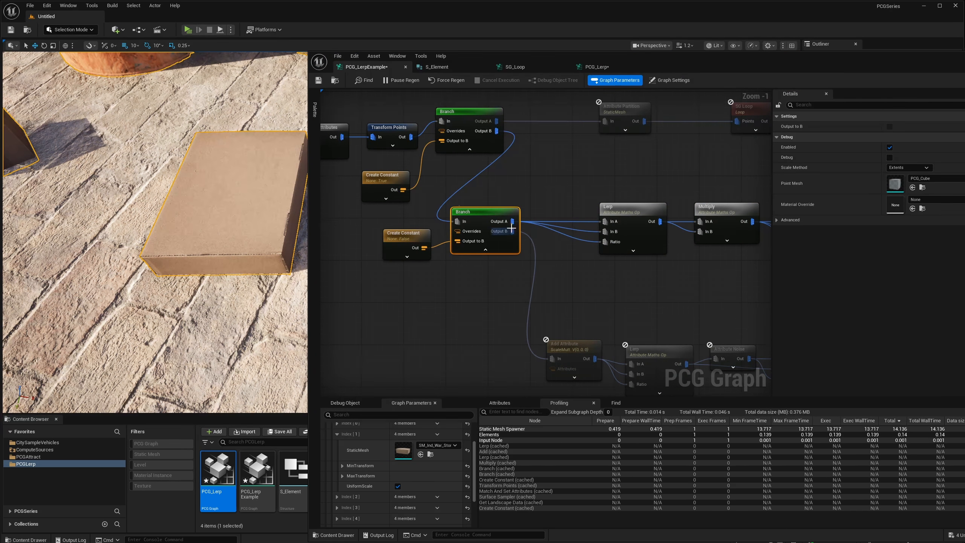
{"action": "scroll", "coordinate": [564, 252], "scroll_direction": "down", "scroll_amount": 1}
{"action": "scroll", "coordinate": [581, 302], "scroll_direction": "up", "scroll_amount": 1}
{"action": "mouse_move", "coordinate": [580, 302]}
{"action": "right_mouse_down"}
{"action": "mouse_move", "coordinate": [532, 284]}
{"action": "mouse_move", "coordinate": [581, 289]}
{"action": "right_mouse_up"}
{"action": "scroll", "coordinate": [532, 284], "scroll_direction": "up", "scroll_amount": 1}
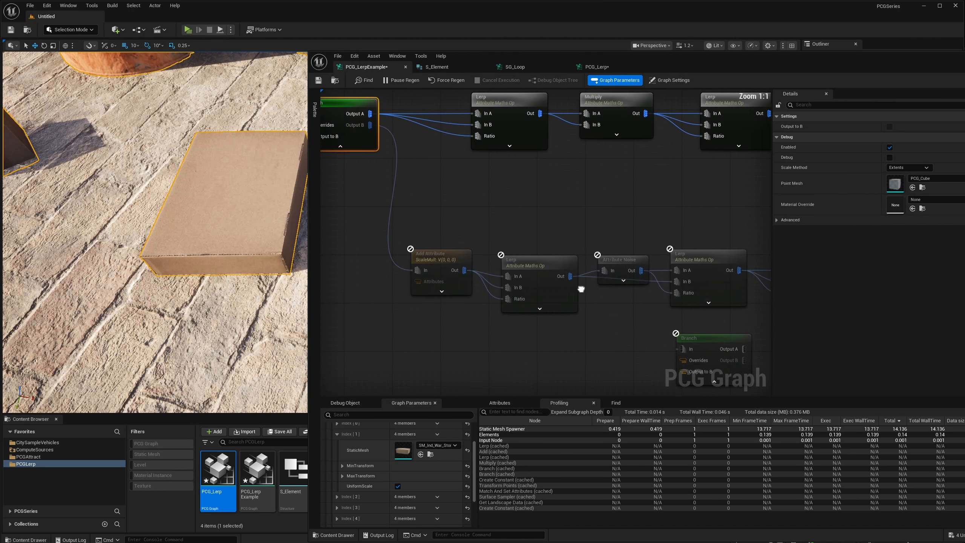
{"action": "left_click_drag", "start_coordinate": [534, 257], "coordinate": [530, 258]}
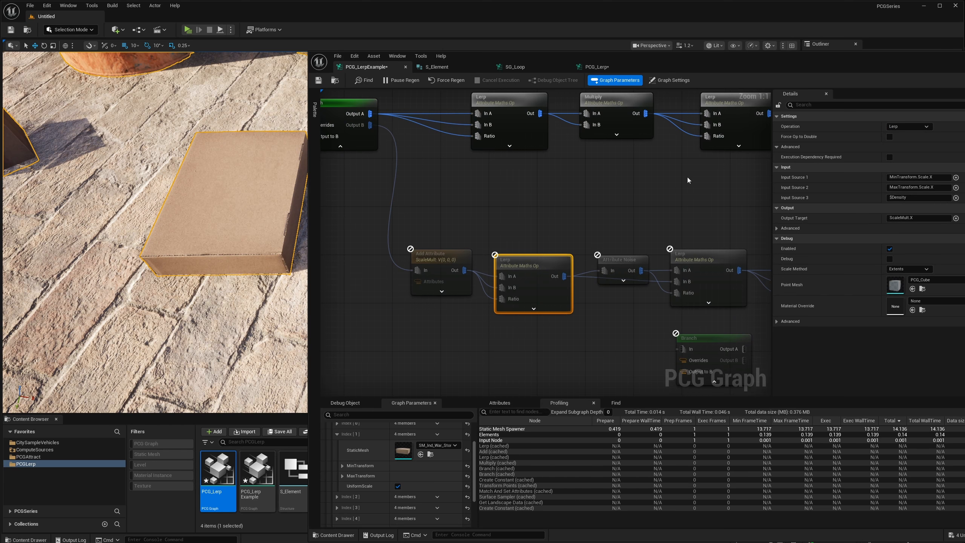
{"action": "left_click_drag", "start_coordinate": [538, 271], "coordinate": [539, 263]}
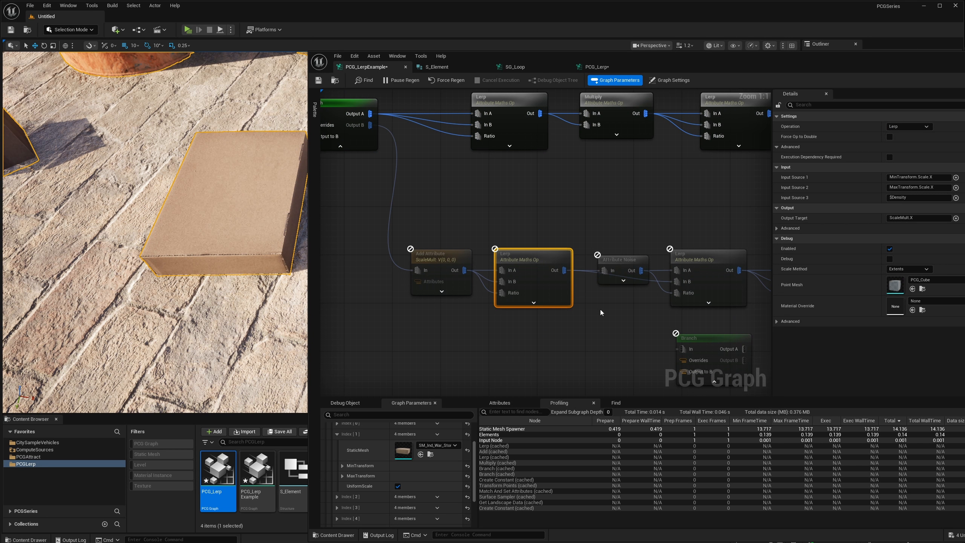
Place the unconnected Branch node above the first Attribute Noise and second Lerp of the Add Attribute branch.
{"action": "right_click_drag", "start_coordinate": [638, 280], "coordinate": [621, 273]}
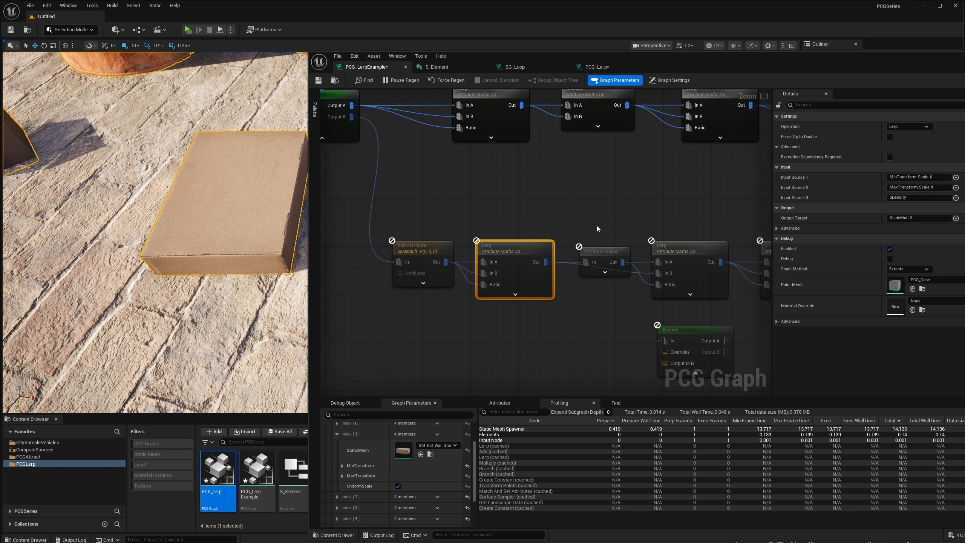
{"action": "left_click", "coordinate": [605, 271]}
{"action": "right_click_drag", "start_coordinate": [624, 229], "coordinate": [547, 223]}
{"action": "left_click", "coordinate": [436, 243]}
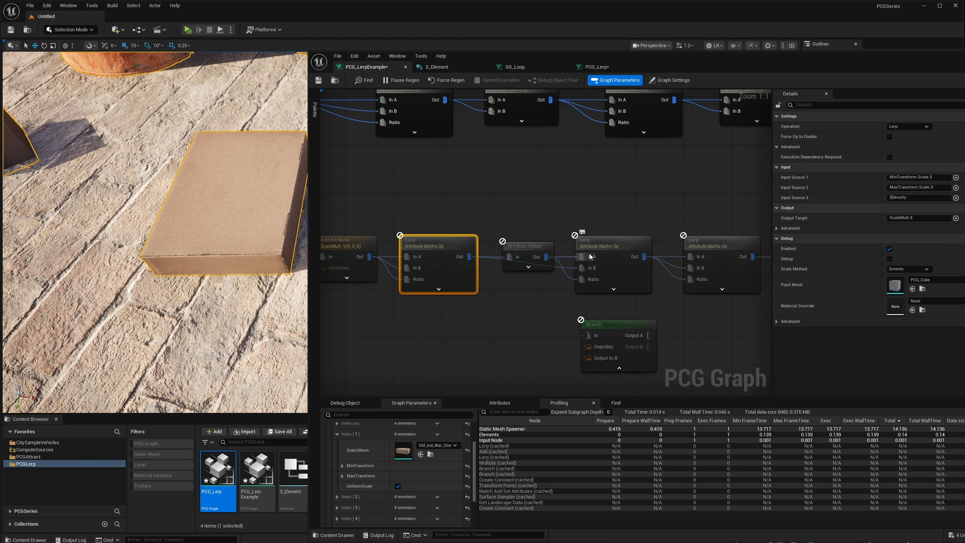
{"action": "right_click_drag", "start_coordinate": [616, 233], "coordinate": [543, 239]}
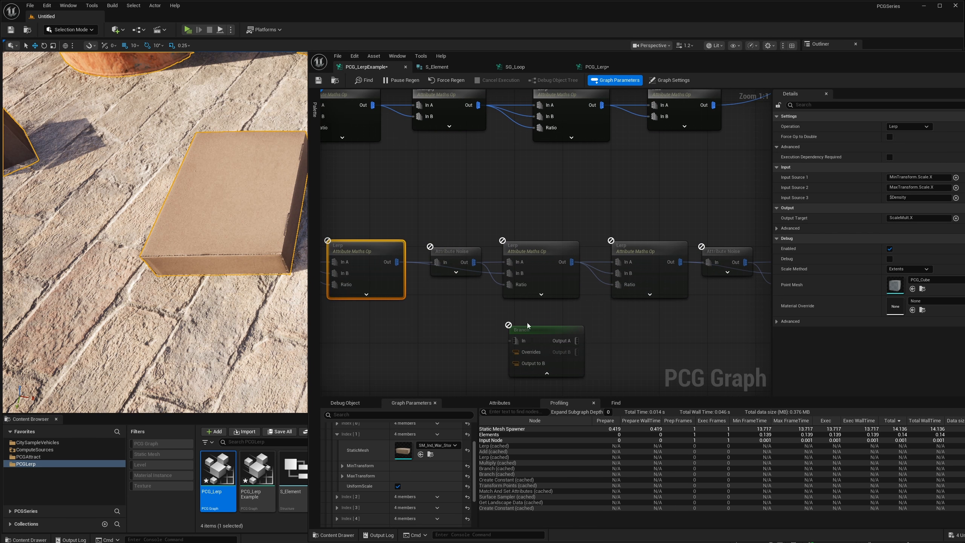
{"action": "left_click_drag", "start_coordinate": [527, 322], "coordinate": [502, 184]}
{"action": "right_click_drag", "start_coordinate": [486, 184], "coordinate": [615, 201]}
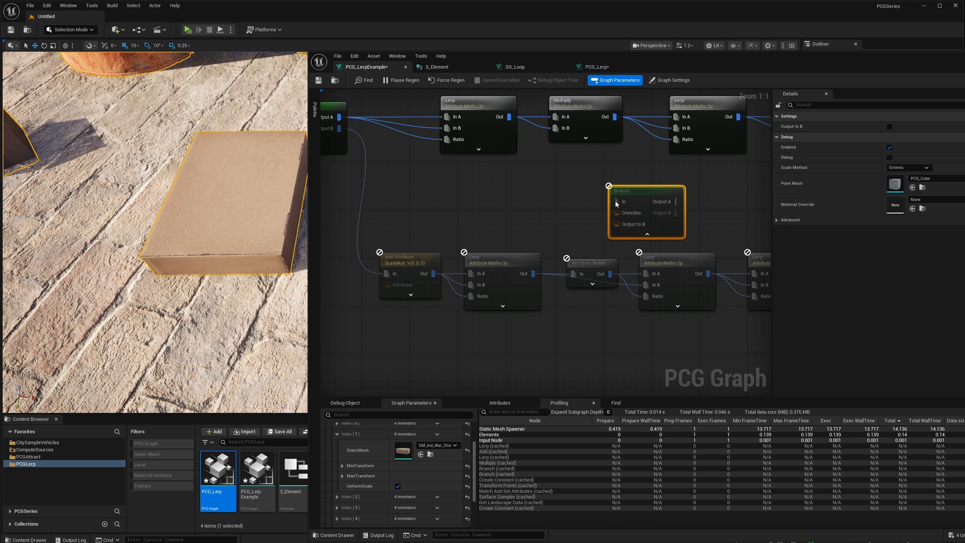
Delete the unconnected Branch node above the Add Attribute chain, and select that chain's first Lerp node.
{"action": "left_click_drag", "start_coordinate": [661, 196], "coordinate": [639, 198]}
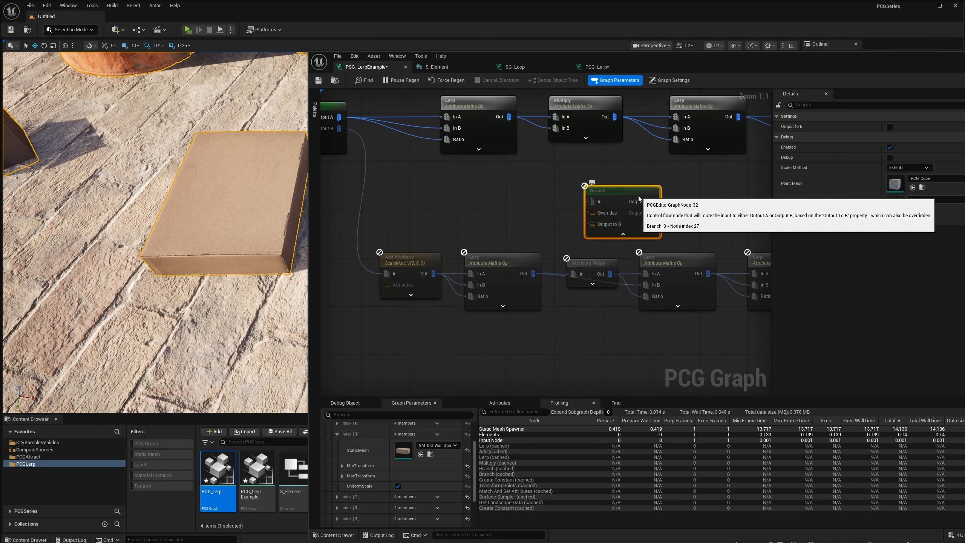
{"action": "key", "text": "Delete"}
{"action": "left_click_drag", "start_coordinate": [483, 225], "coordinate": [536, 299]}
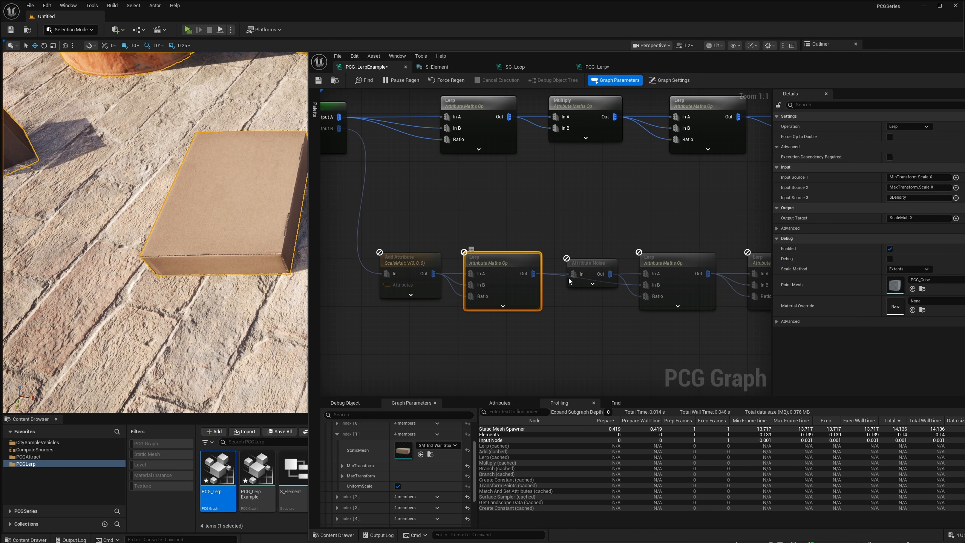
Move the Static Mesh Spawner node farther along so it sits above the end of the Add Attribute chain.
{"action": "scroll", "coordinate": [569, 281], "scroll_direction": "down", "scroll_amount": 5}
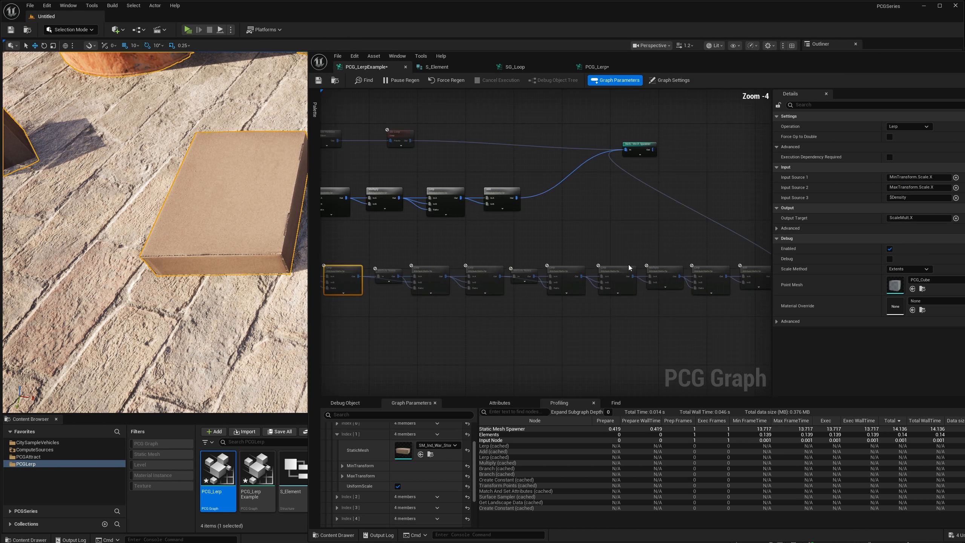
{"action": "right_click_drag", "start_coordinate": [629, 268], "coordinate": [576, 284]}
{"action": "left_click_drag", "start_coordinate": [591, 163], "coordinate": [667, 156]}
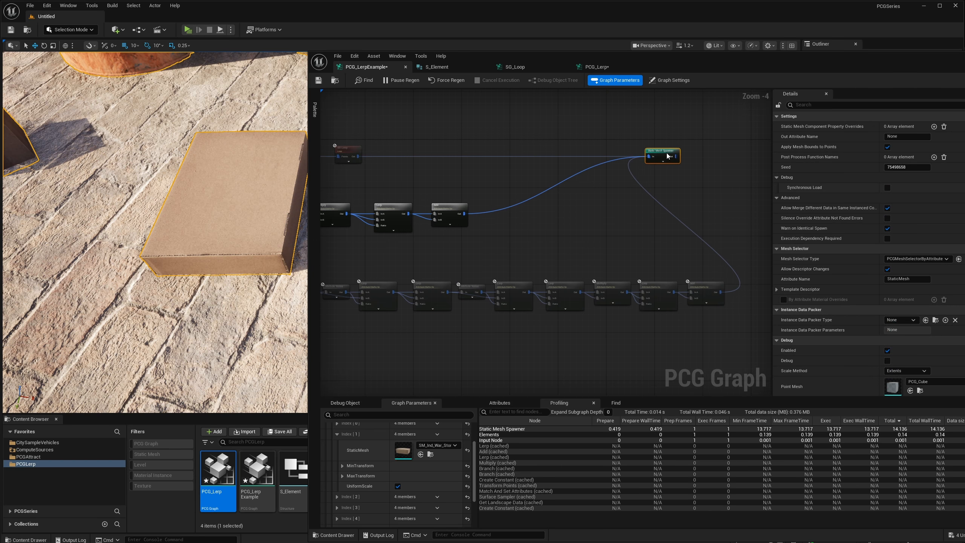
Save all modified assets, including the PCG_LerpExample and PCG_Lerp graphs.
{"action": "right_click_drag", "start_coordinate": [544, 235], "coordinate": [770, 244]}
{"action": "scroll", "coordinate": [542, 273], "scroll_direction": "up", "scroll_amount": 2}
{"action": "right_click_drag", "start_coordinate": [509, 263], "coordinate": [562, 272]}
{"action": "scroll", "coordinate": [553, 251], "scroll_direction": "up", "scroll_amount": 1}
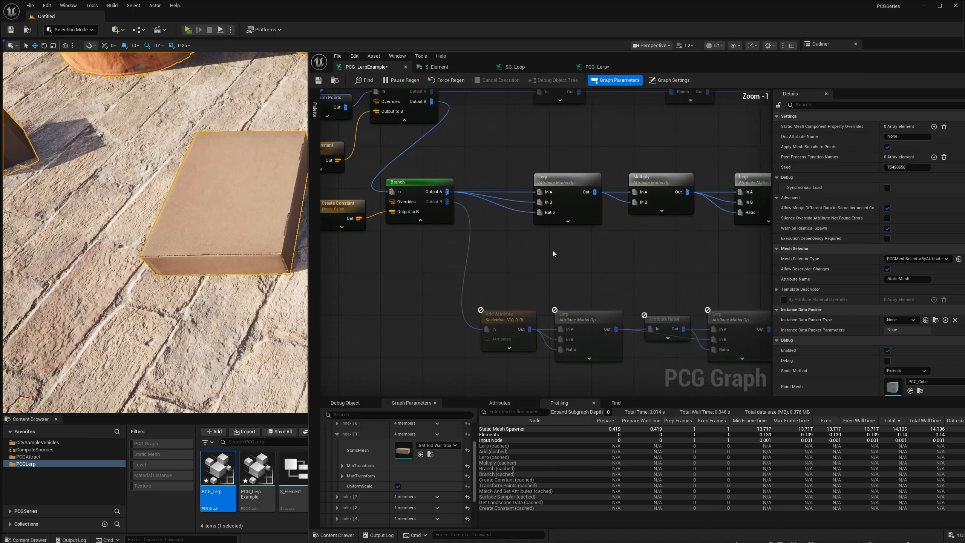
{"action": "scroll", "coordinate": [553, 247], "scroll_direction": "down", "scroll_amount": 2}
{"action": "left_click", "coordinate": [337, 56]}
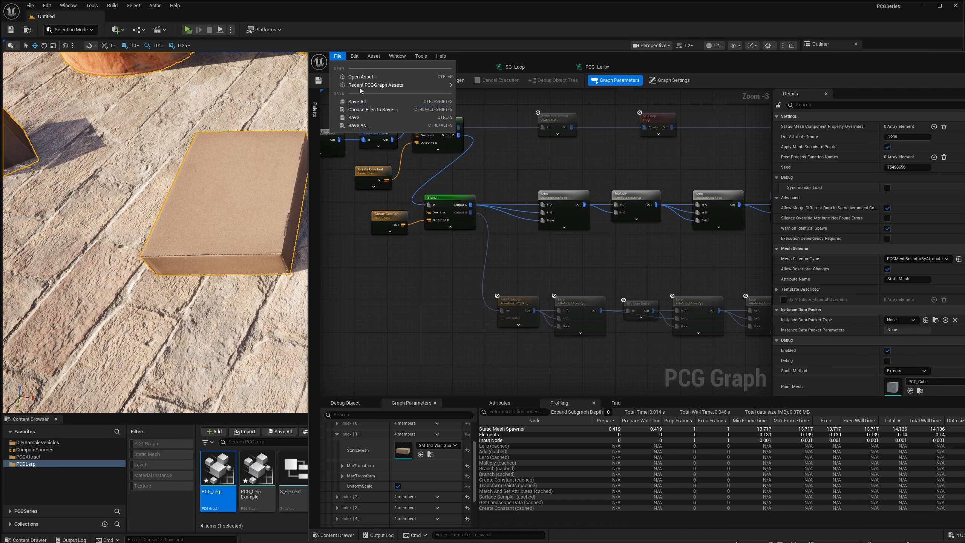
{"action": "left_click", "coordinate": [356, 102]}
Move the graph editor window to reveal its full Details, and review the paths from the Branch nodes to the Static Mesh Spawner.
{"action": "left_click_drag", "start_coordinate": [666, 57], "coordinate": [540, 44]}
{"action": "scroll", "coordinate": [482, 159], "scroll_direction": "down", "scroll_amount": 2}
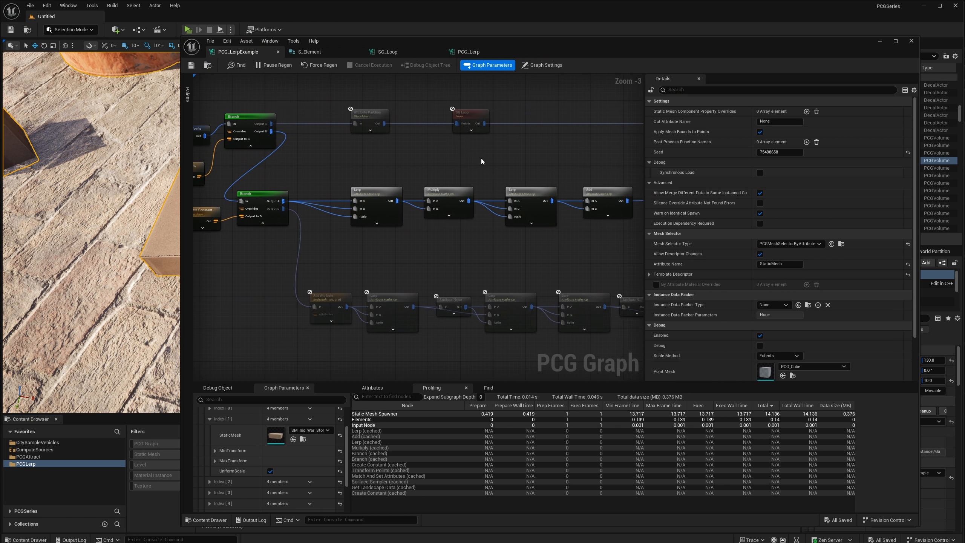
{"action": "right_click_drag", "start_coordinate": [502, 162], "coordinate": [438, 165]}
{"action": "right_click_drag", "start_coordinate": [525, 166], "coordinate": [443, 174]}
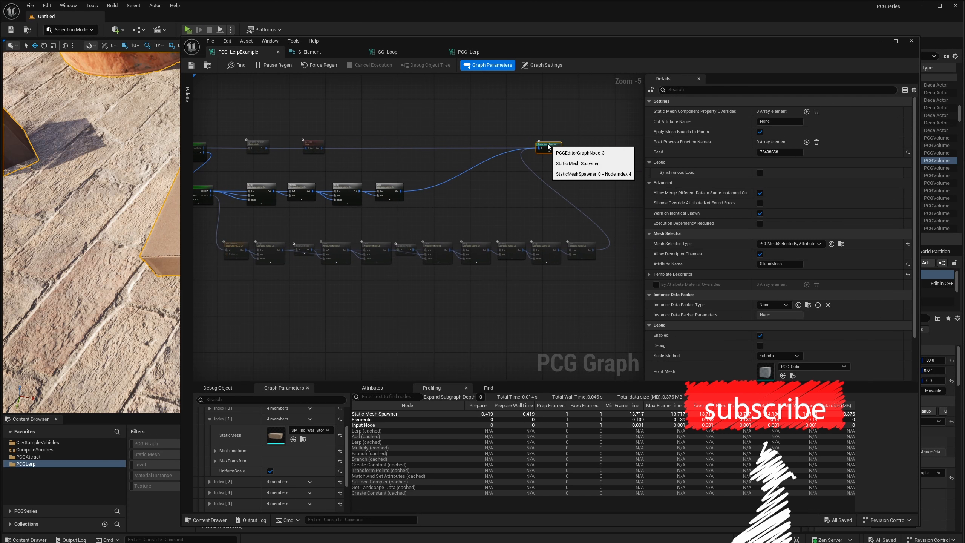
{"action": "scroll", "coordinate": [486, 234], "scroll_direction": "up", "scroll_amount": 2}
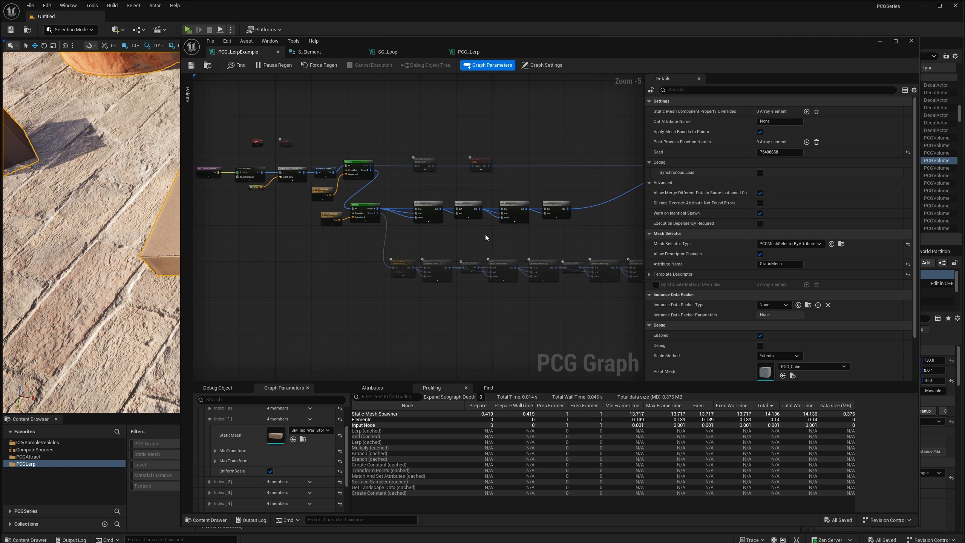
{"action": "right_click_drag", "start_coordinate": [358, 237], "coordinate": [404, 243]}
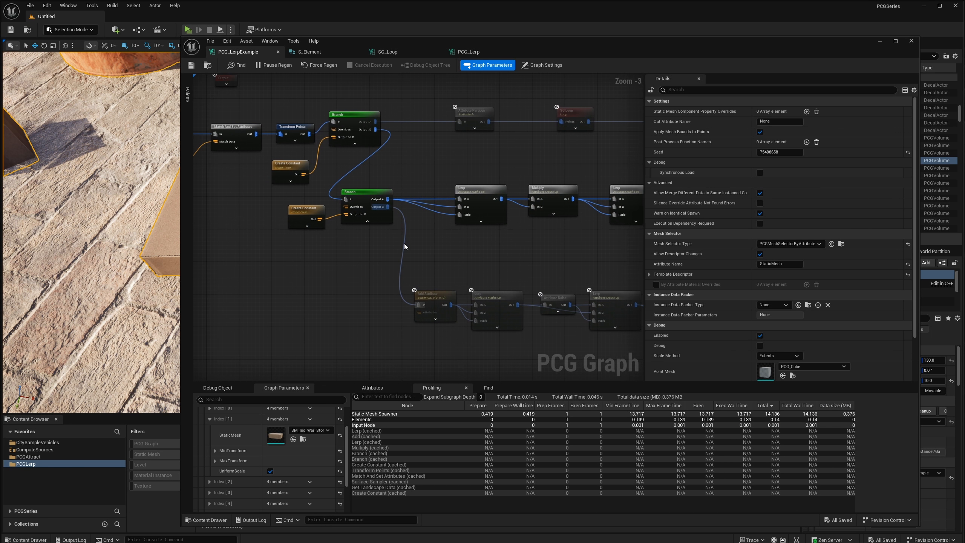